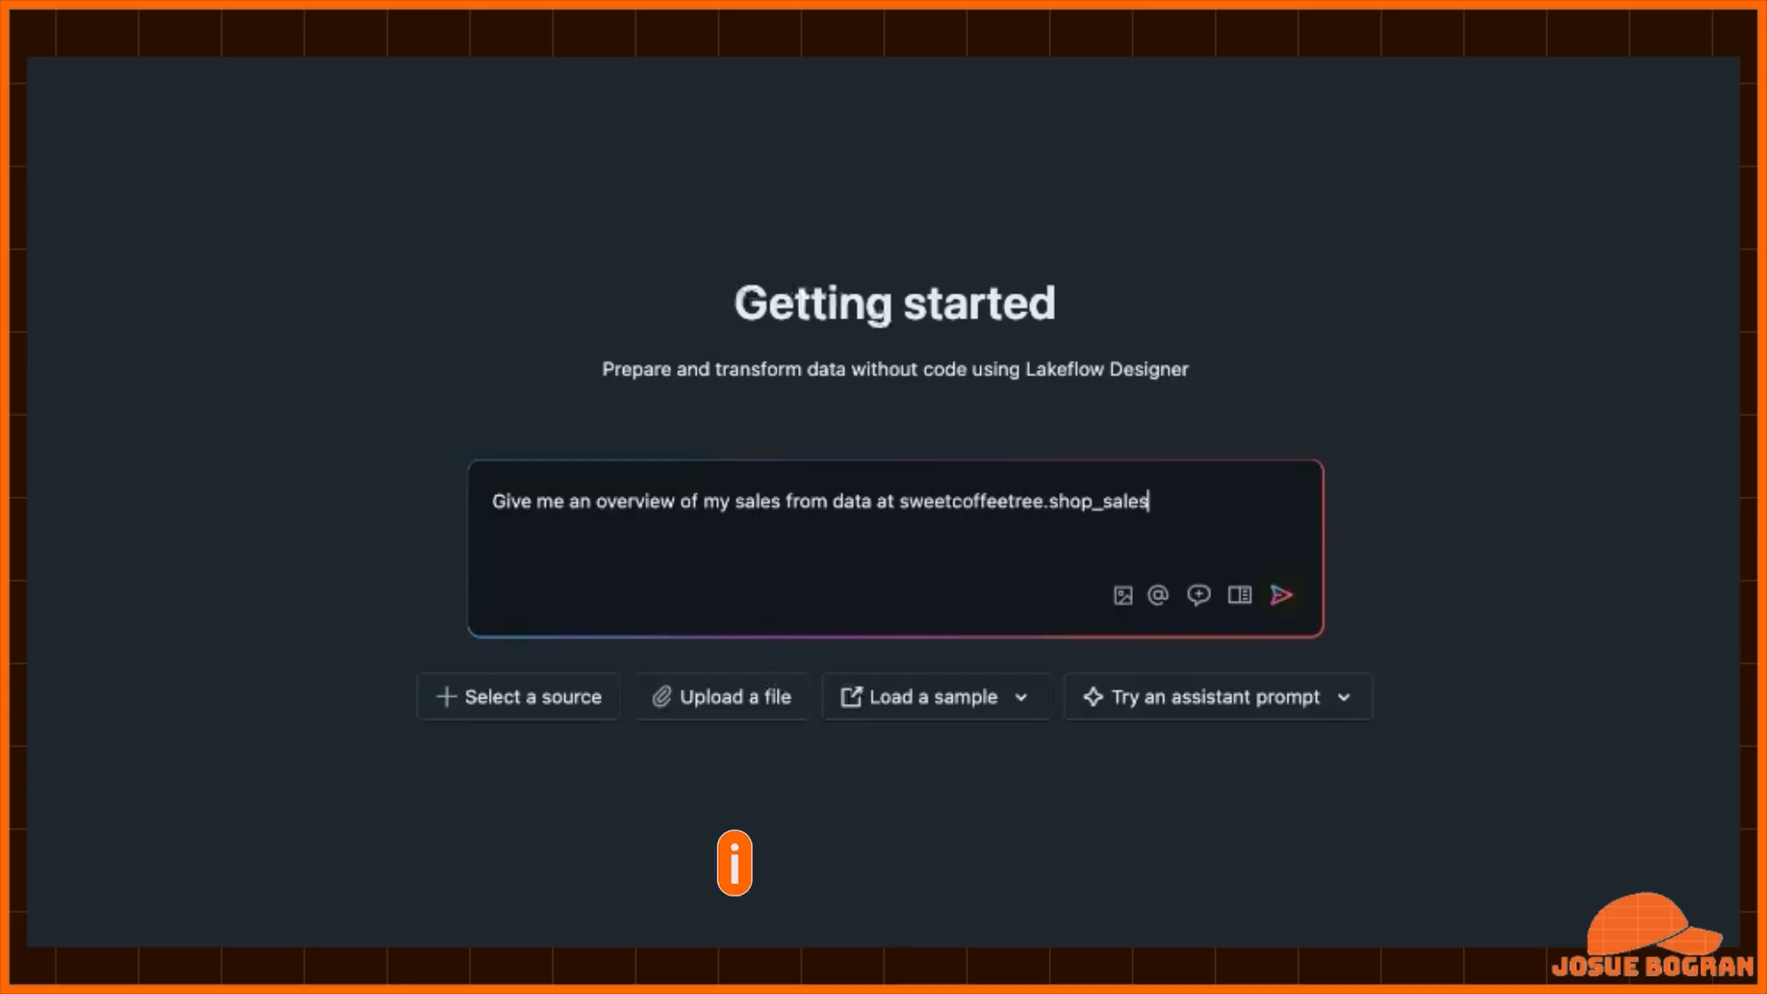
- Ask the assistant for an overview of sales from sweetcoffeetree.shop_sales and accept all the proposed operators
key(Return)
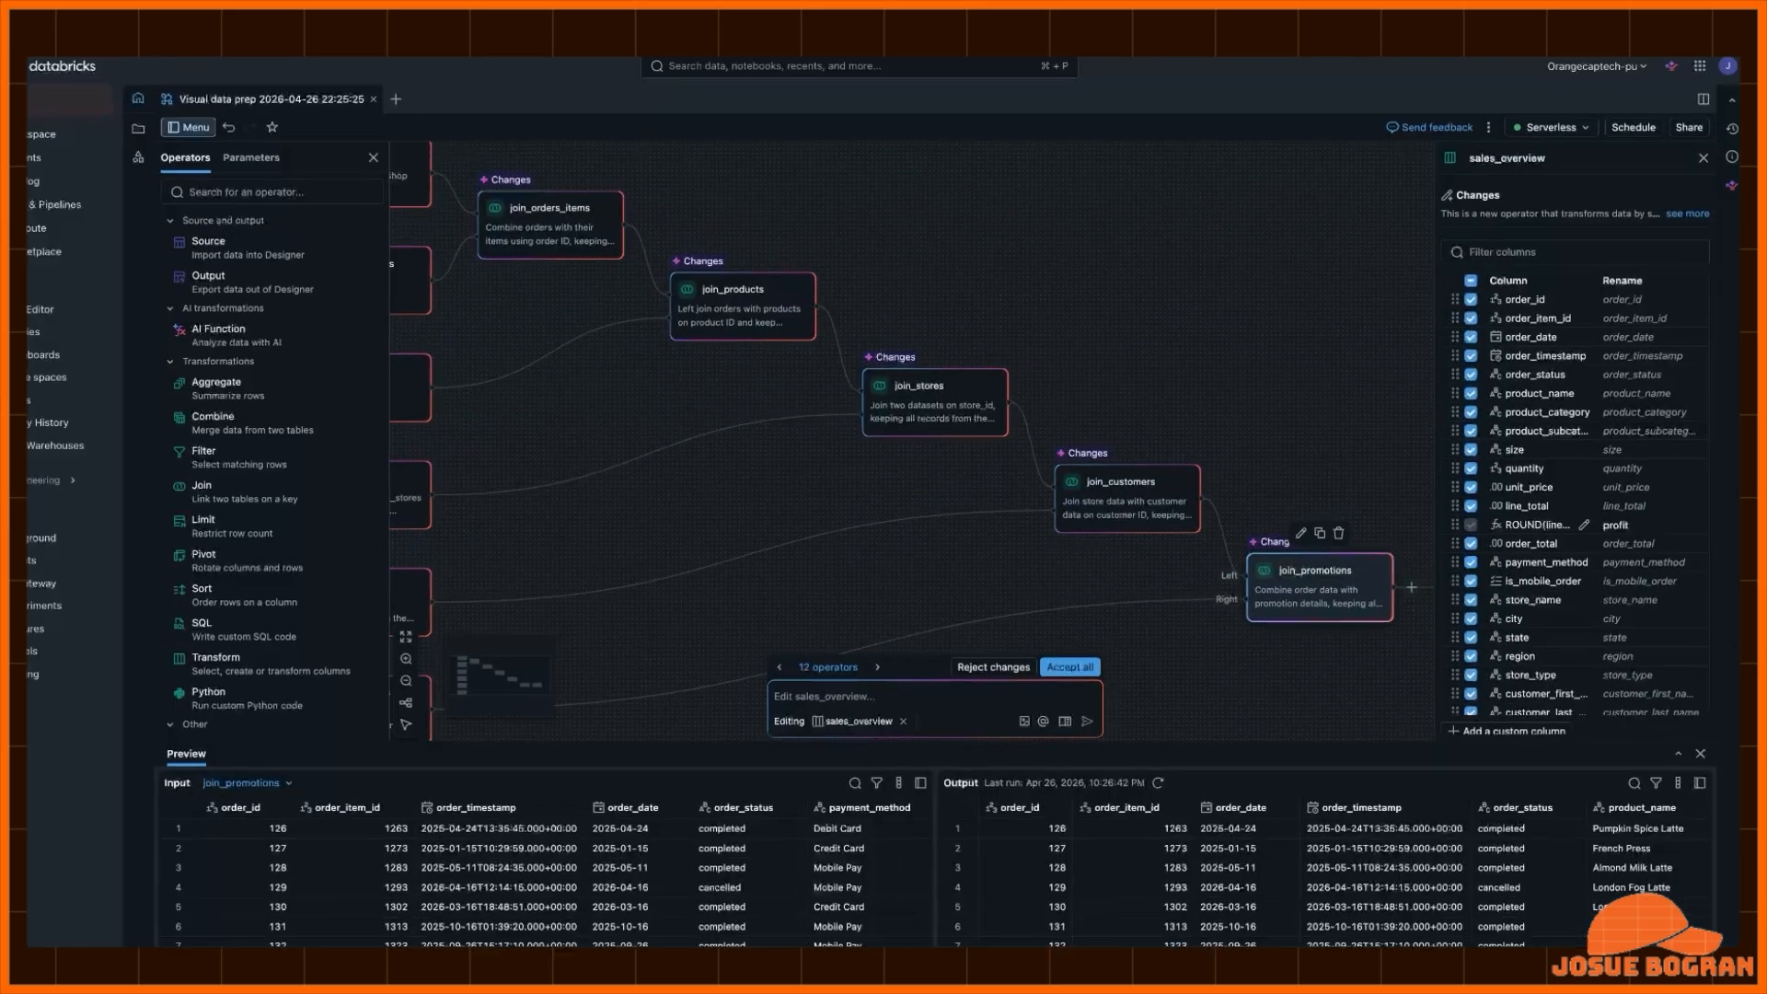
scroll(1564, 647, down, 3)
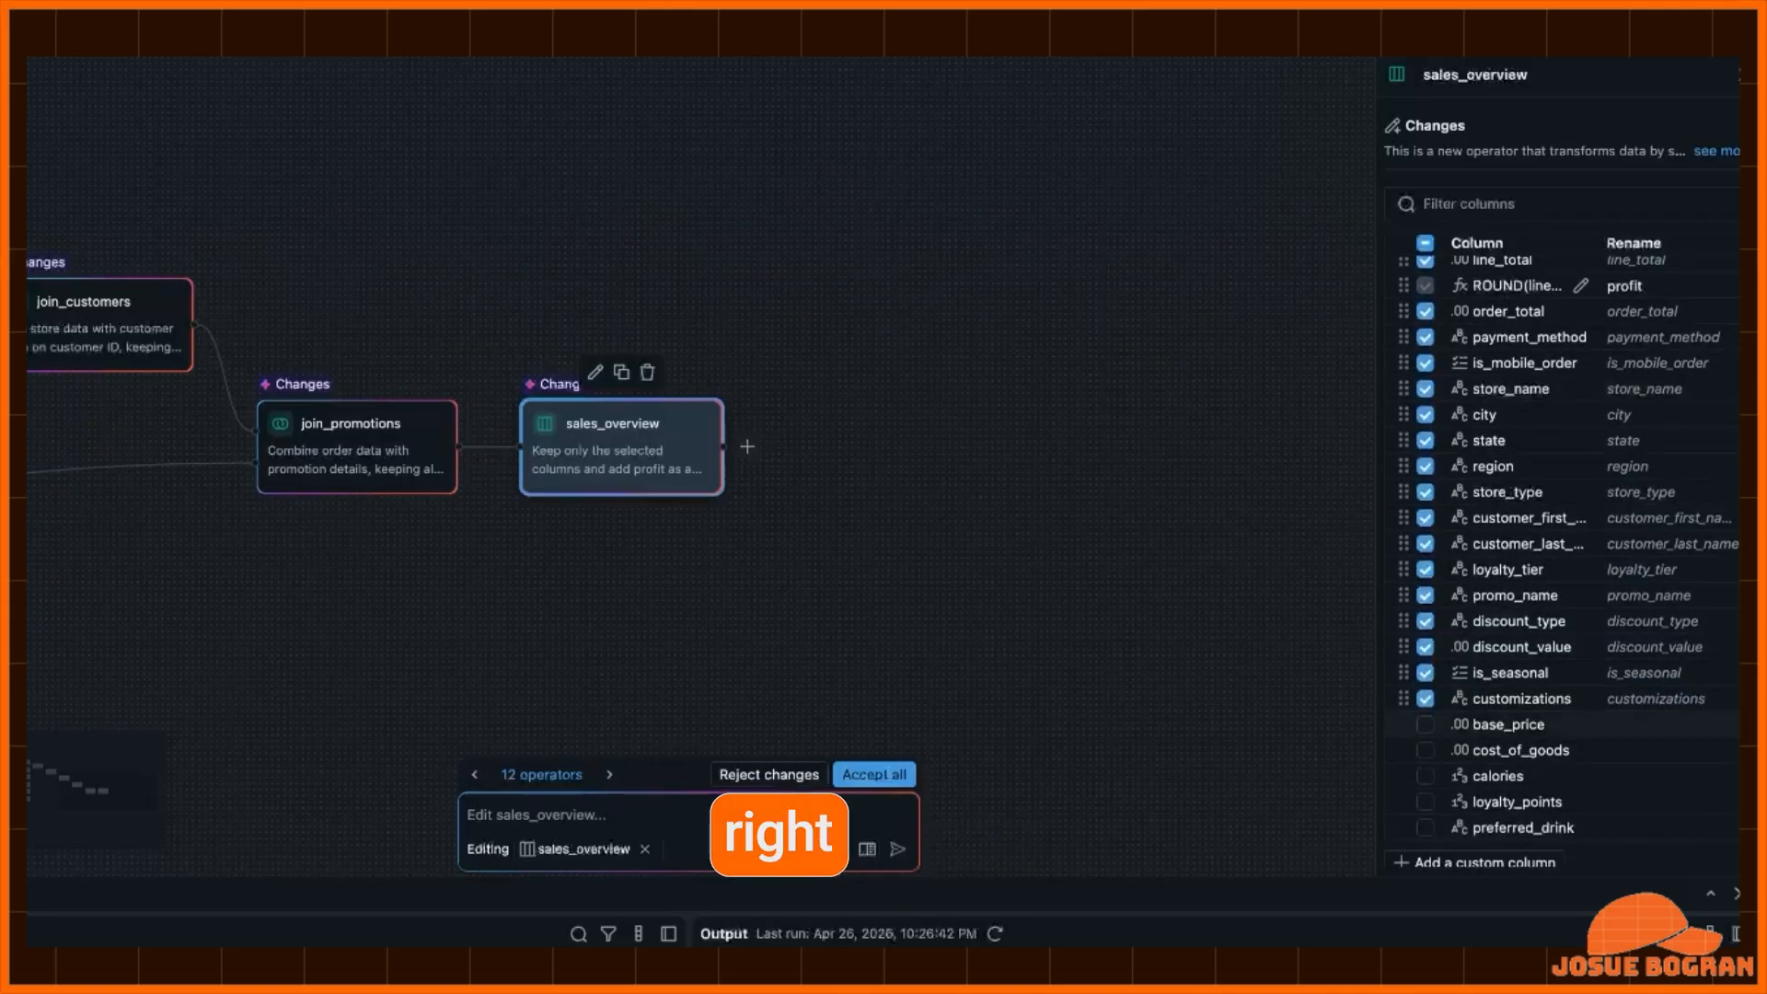
scroll(1196, 809, right, 5)
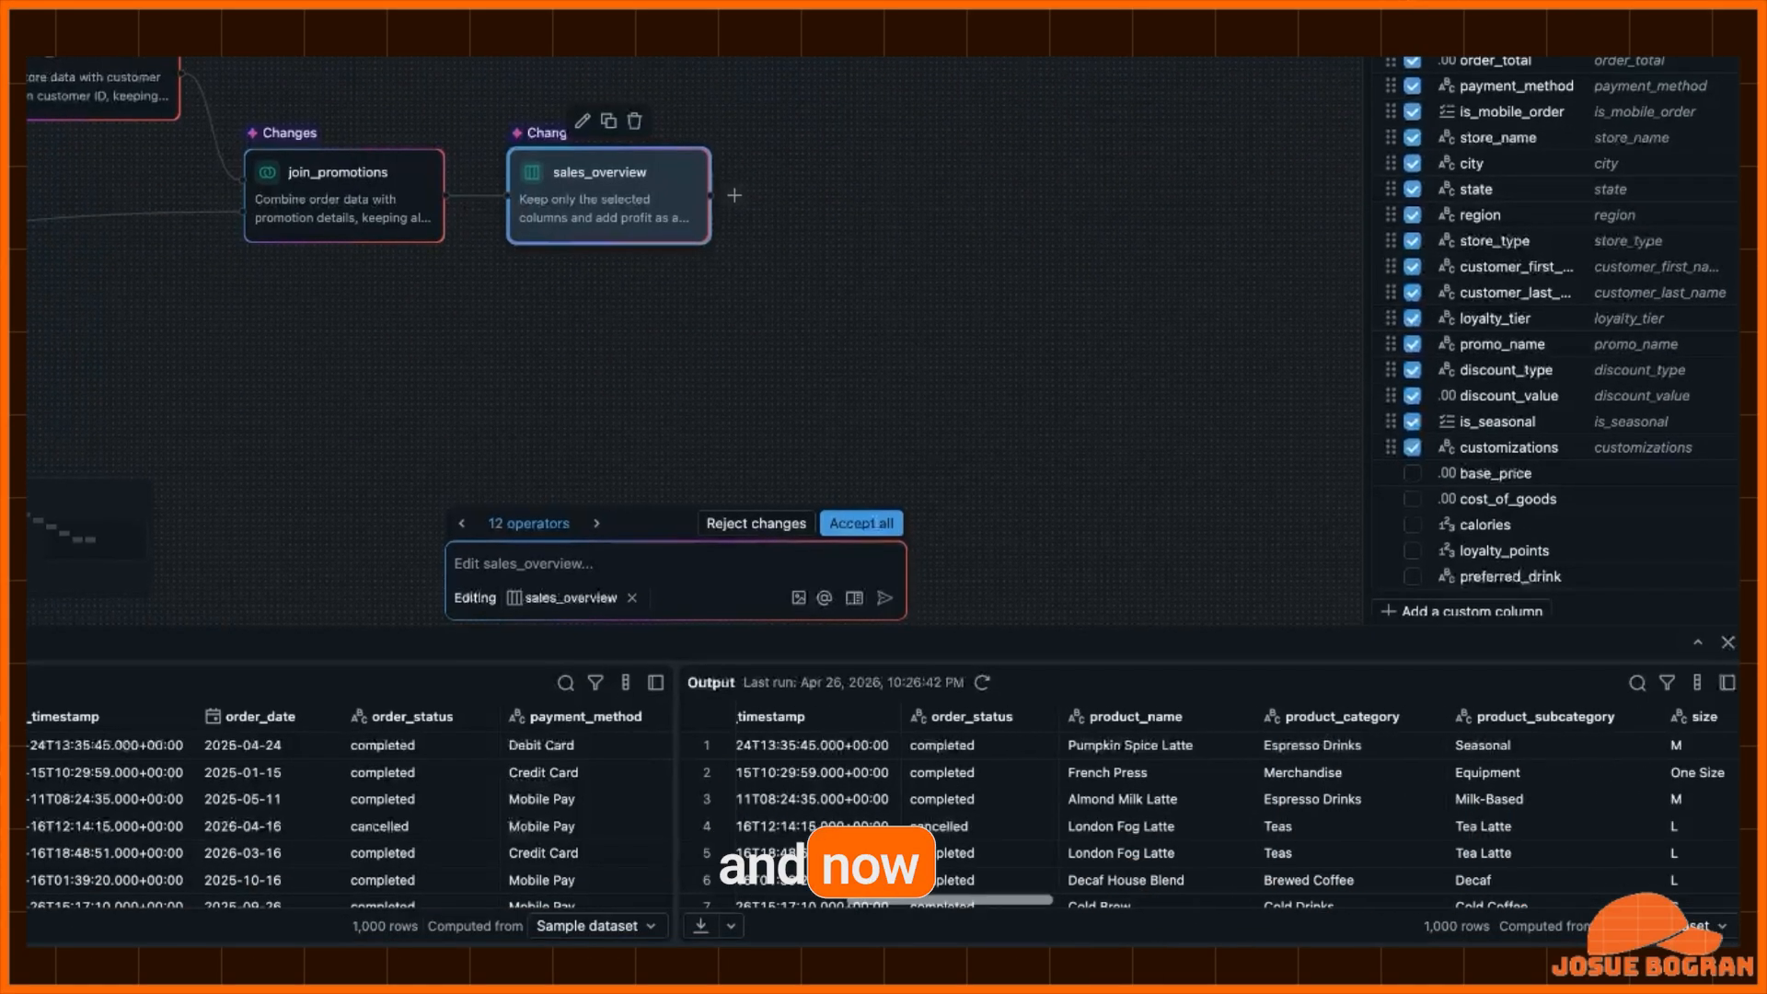
scroll(1196, 810, right, 10)
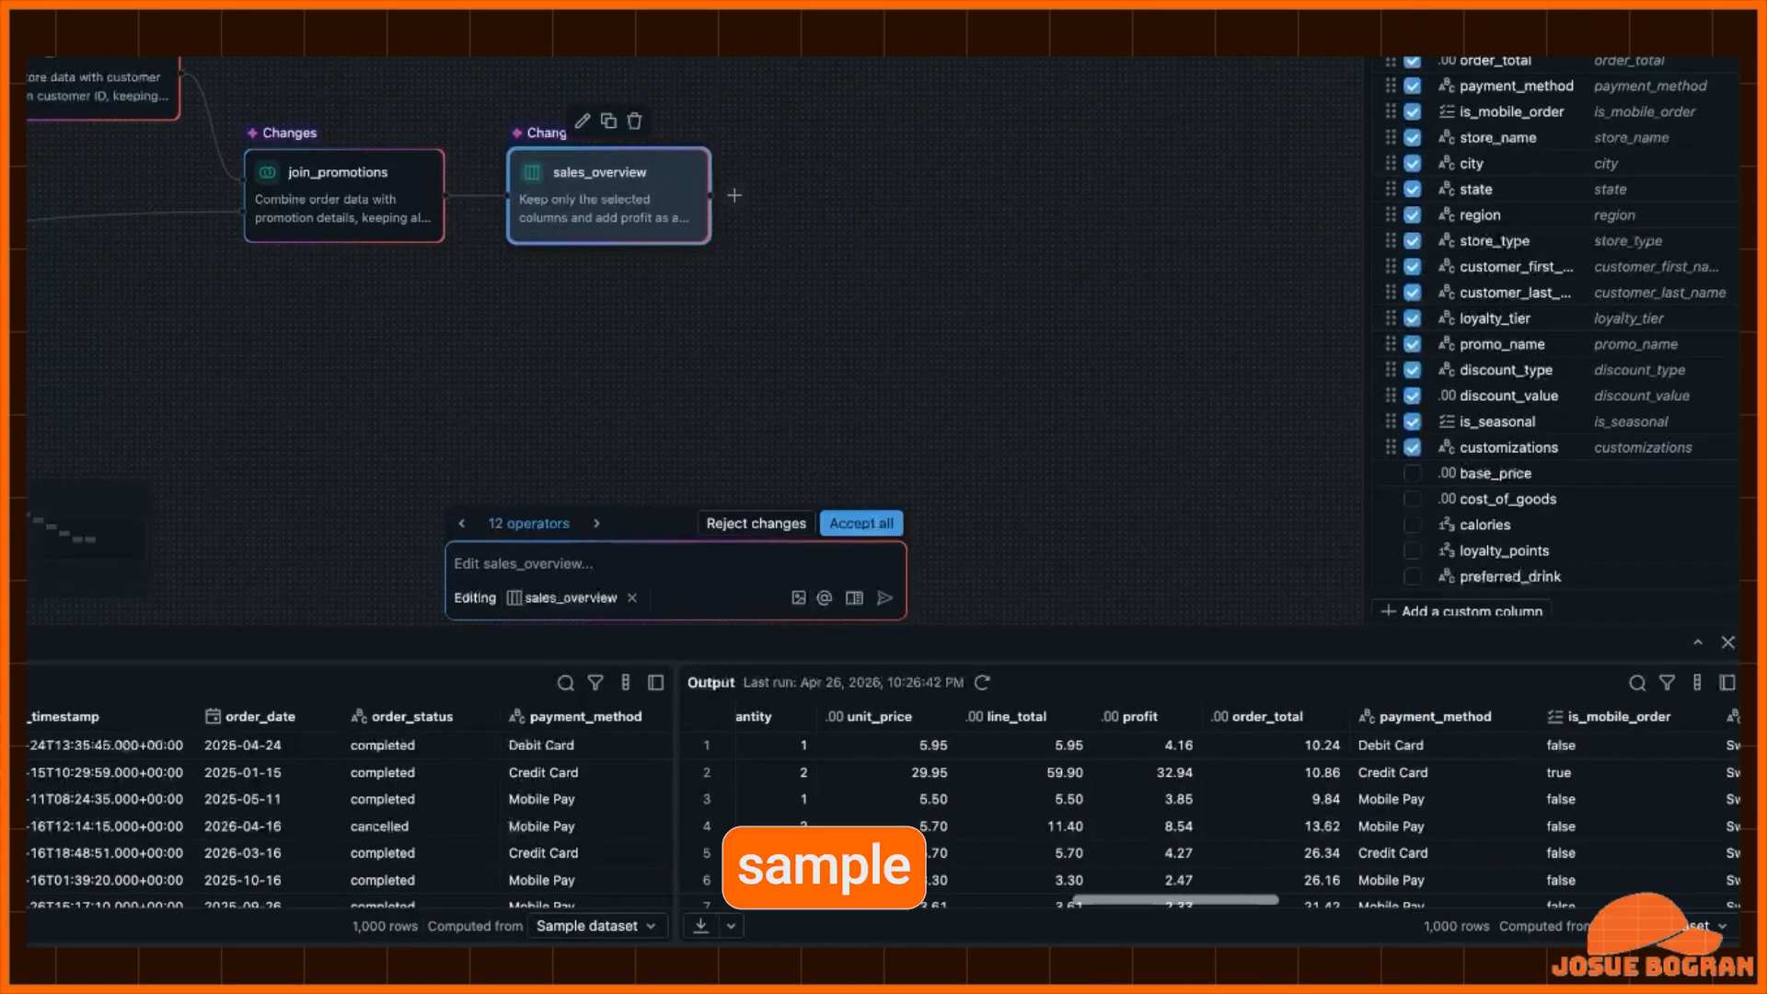
scroll(1210, 810, right, 10)
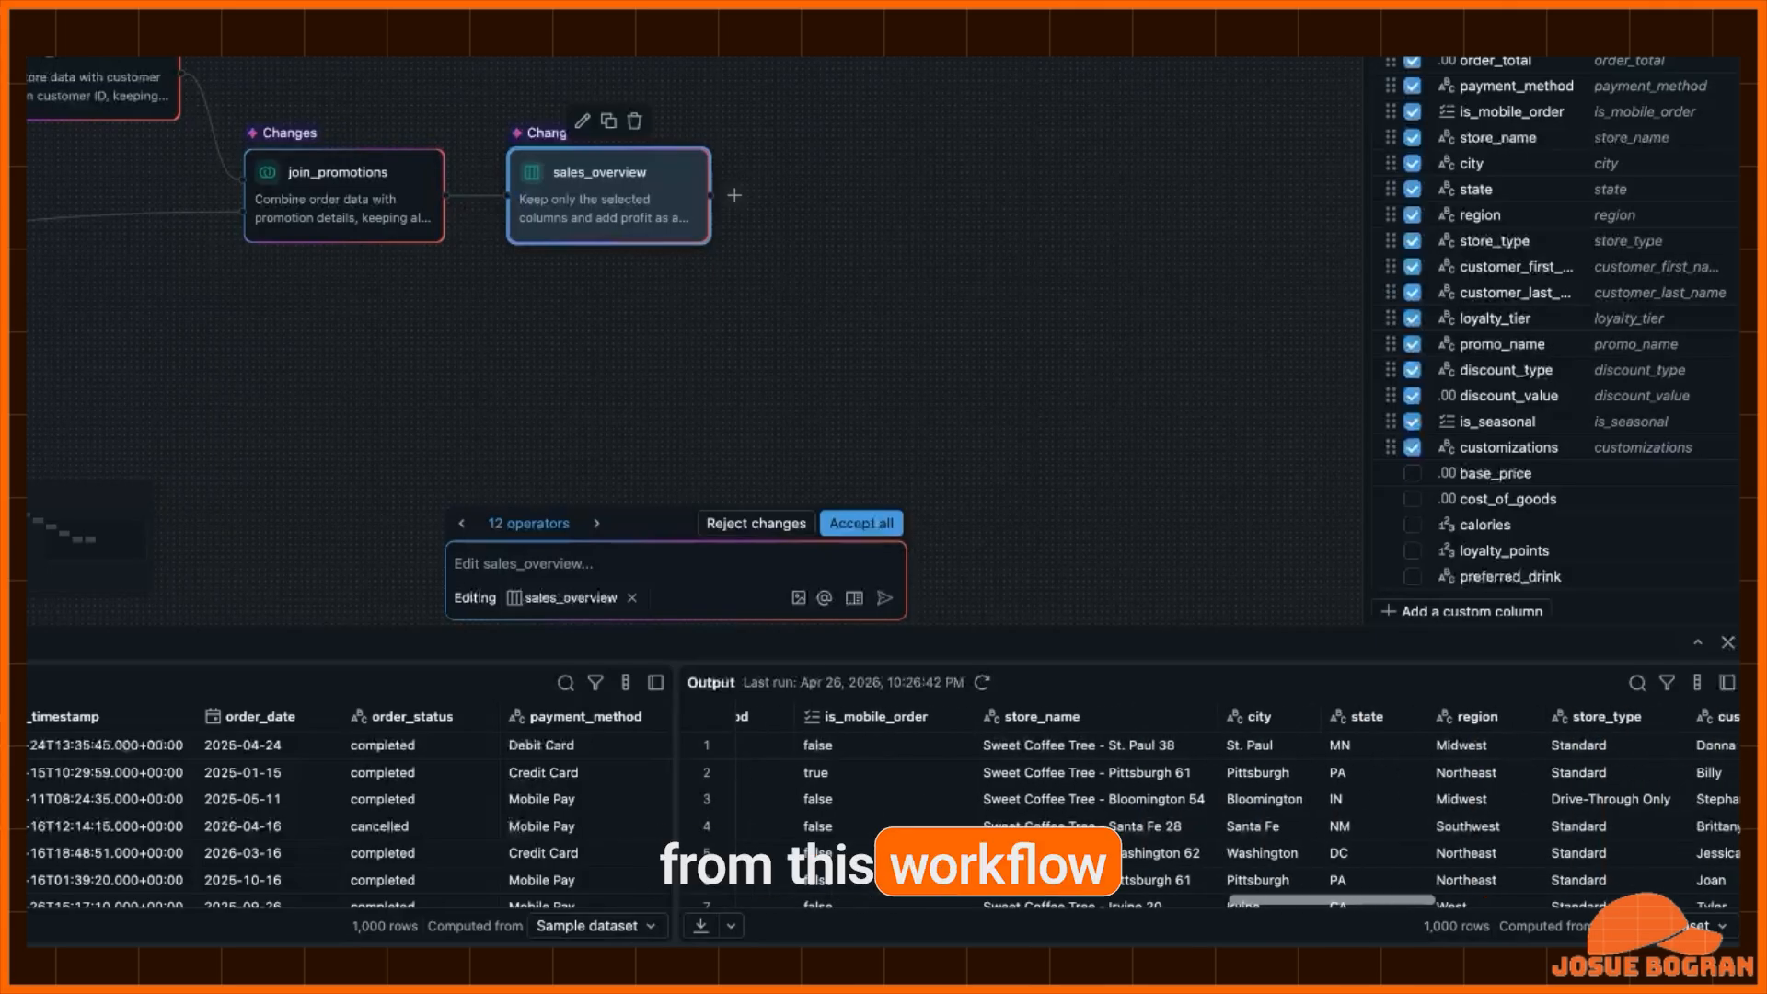
scroll(1210, 810, right, 10)
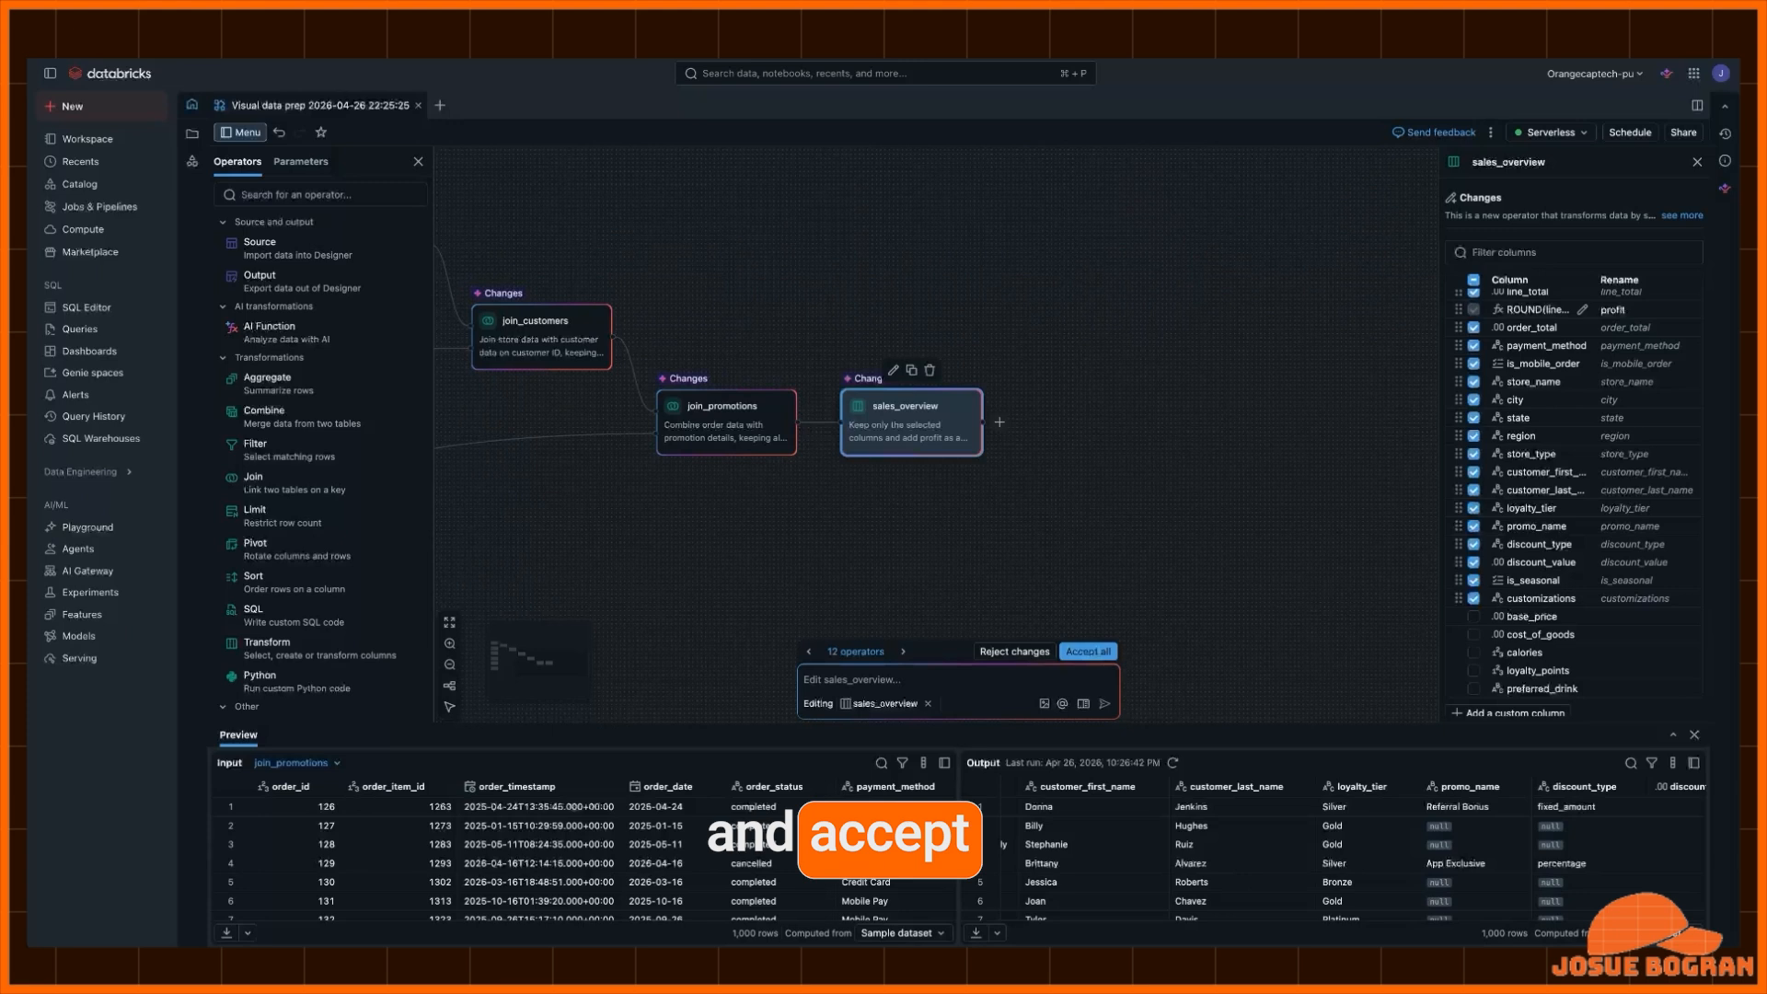
click(1088, 651)
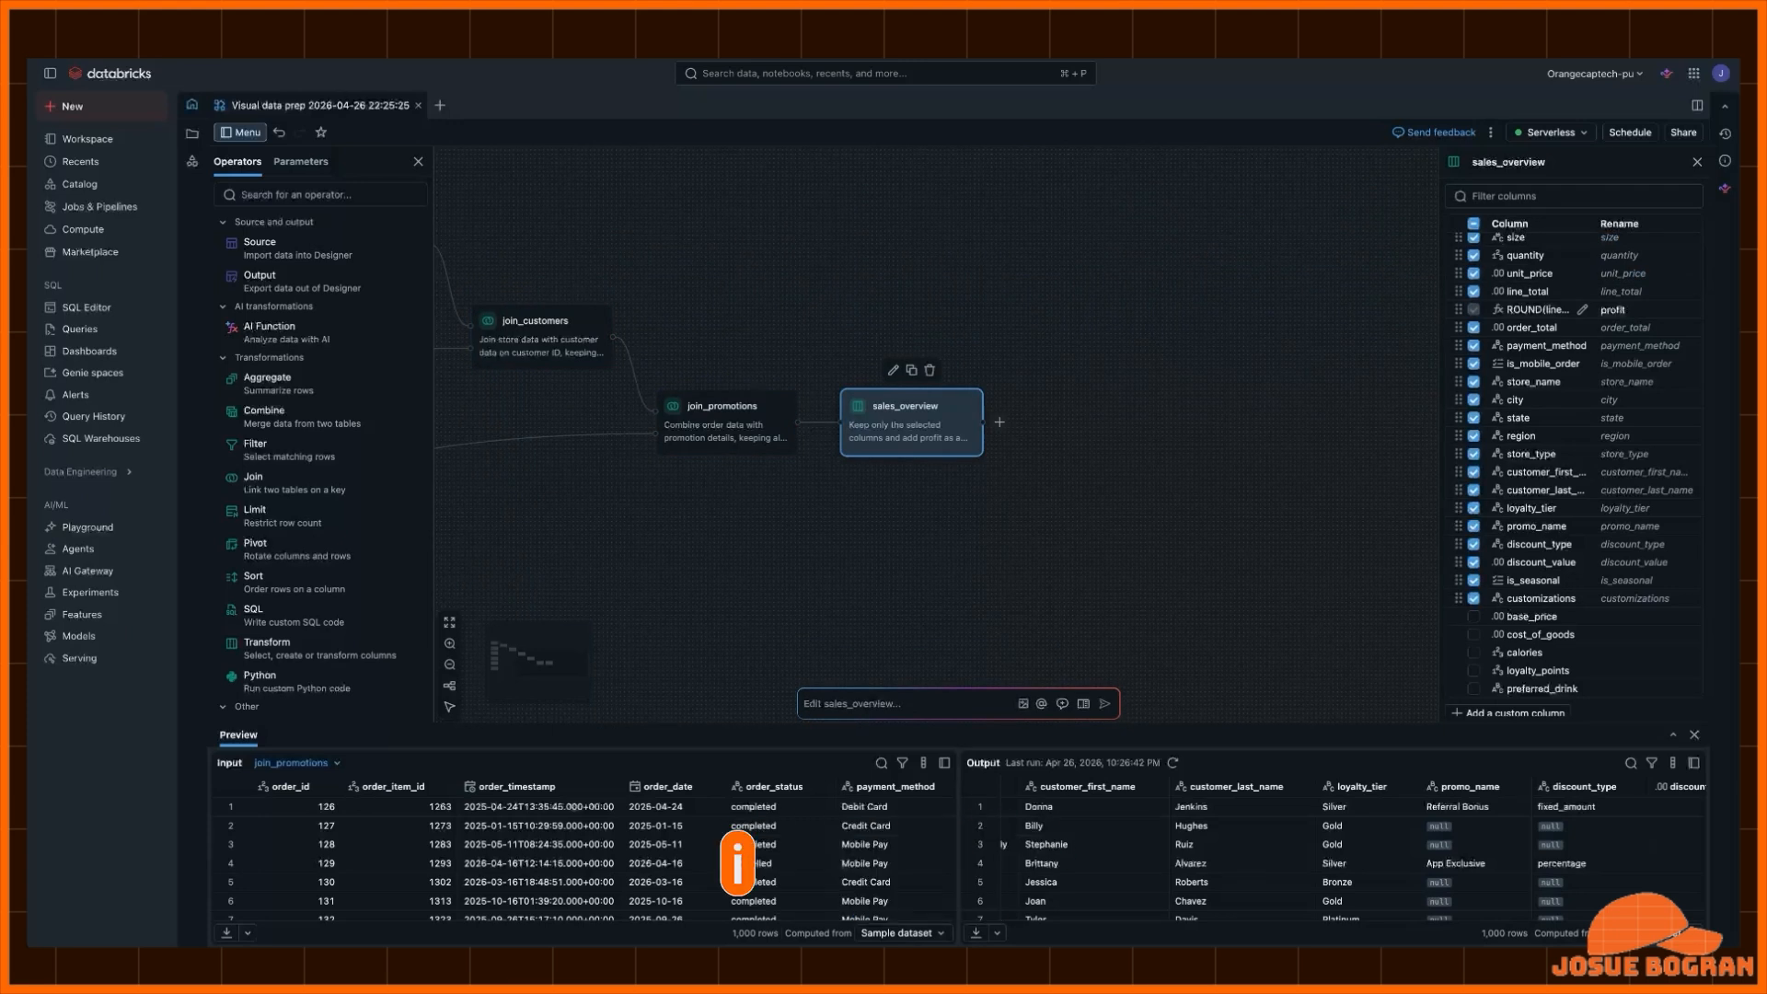
- Inspect the fact_orders and fact_order_items sources and the join_orders_items join, including its preview for each input
scroll(936, 432, left, 9)
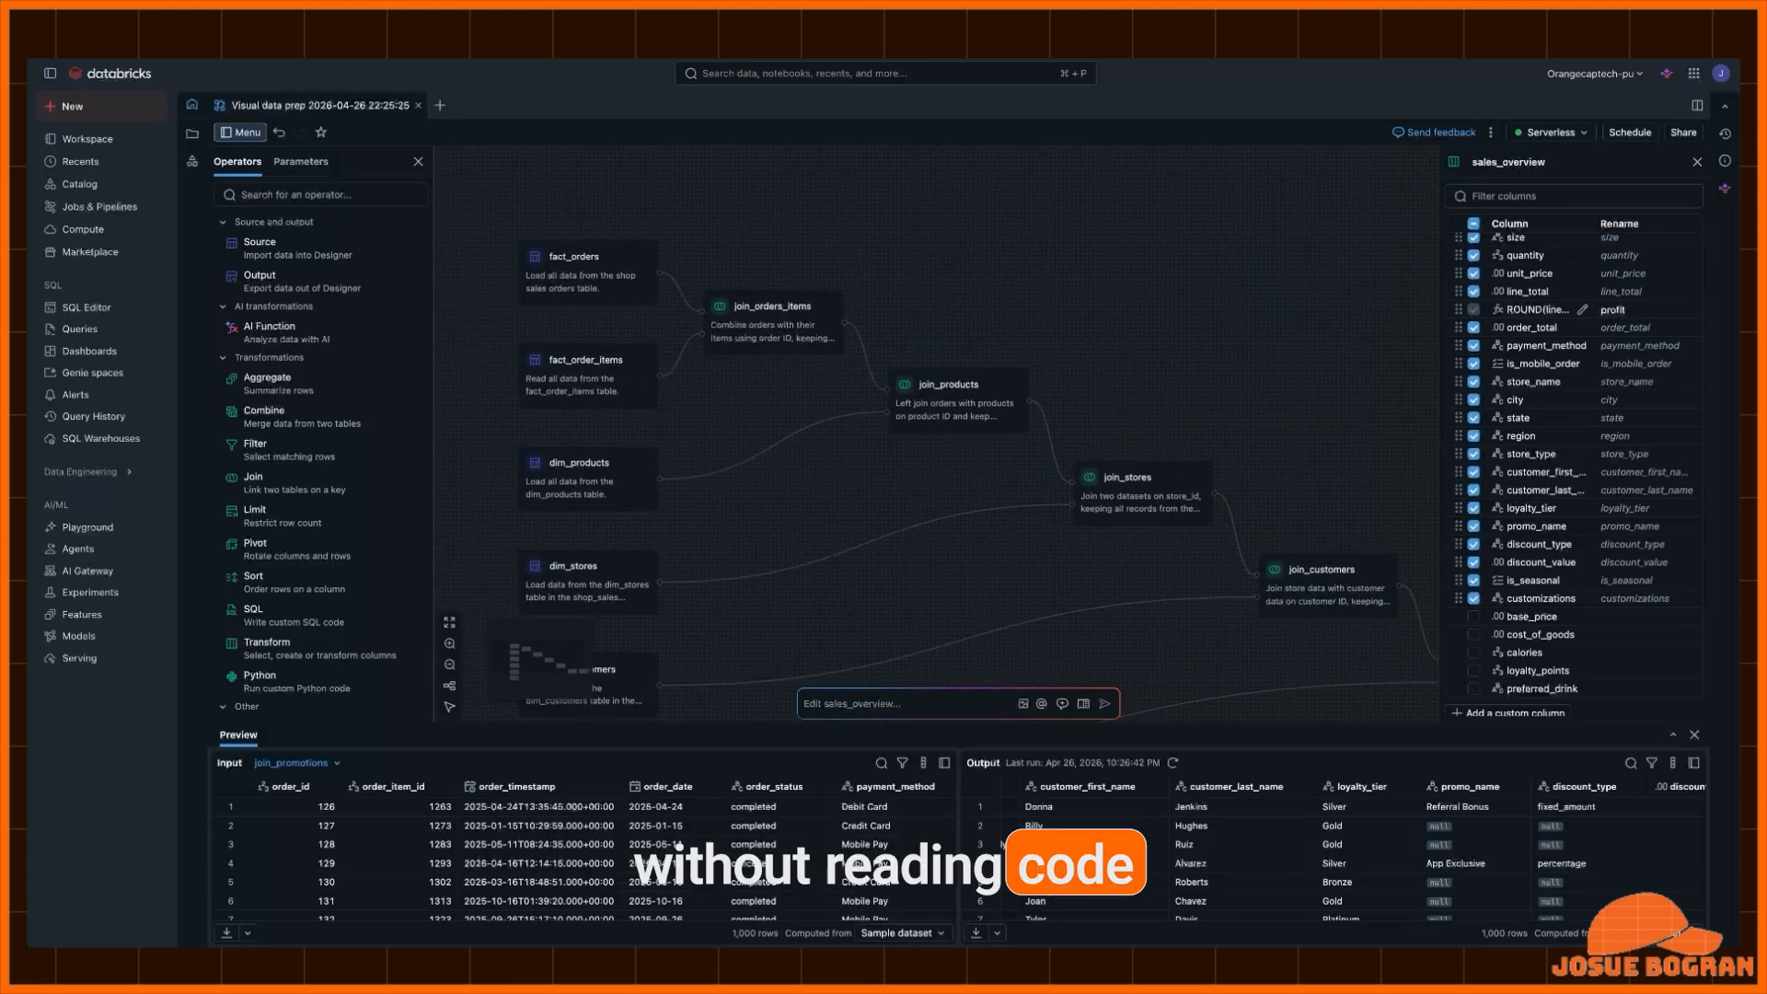
click(588, 273)
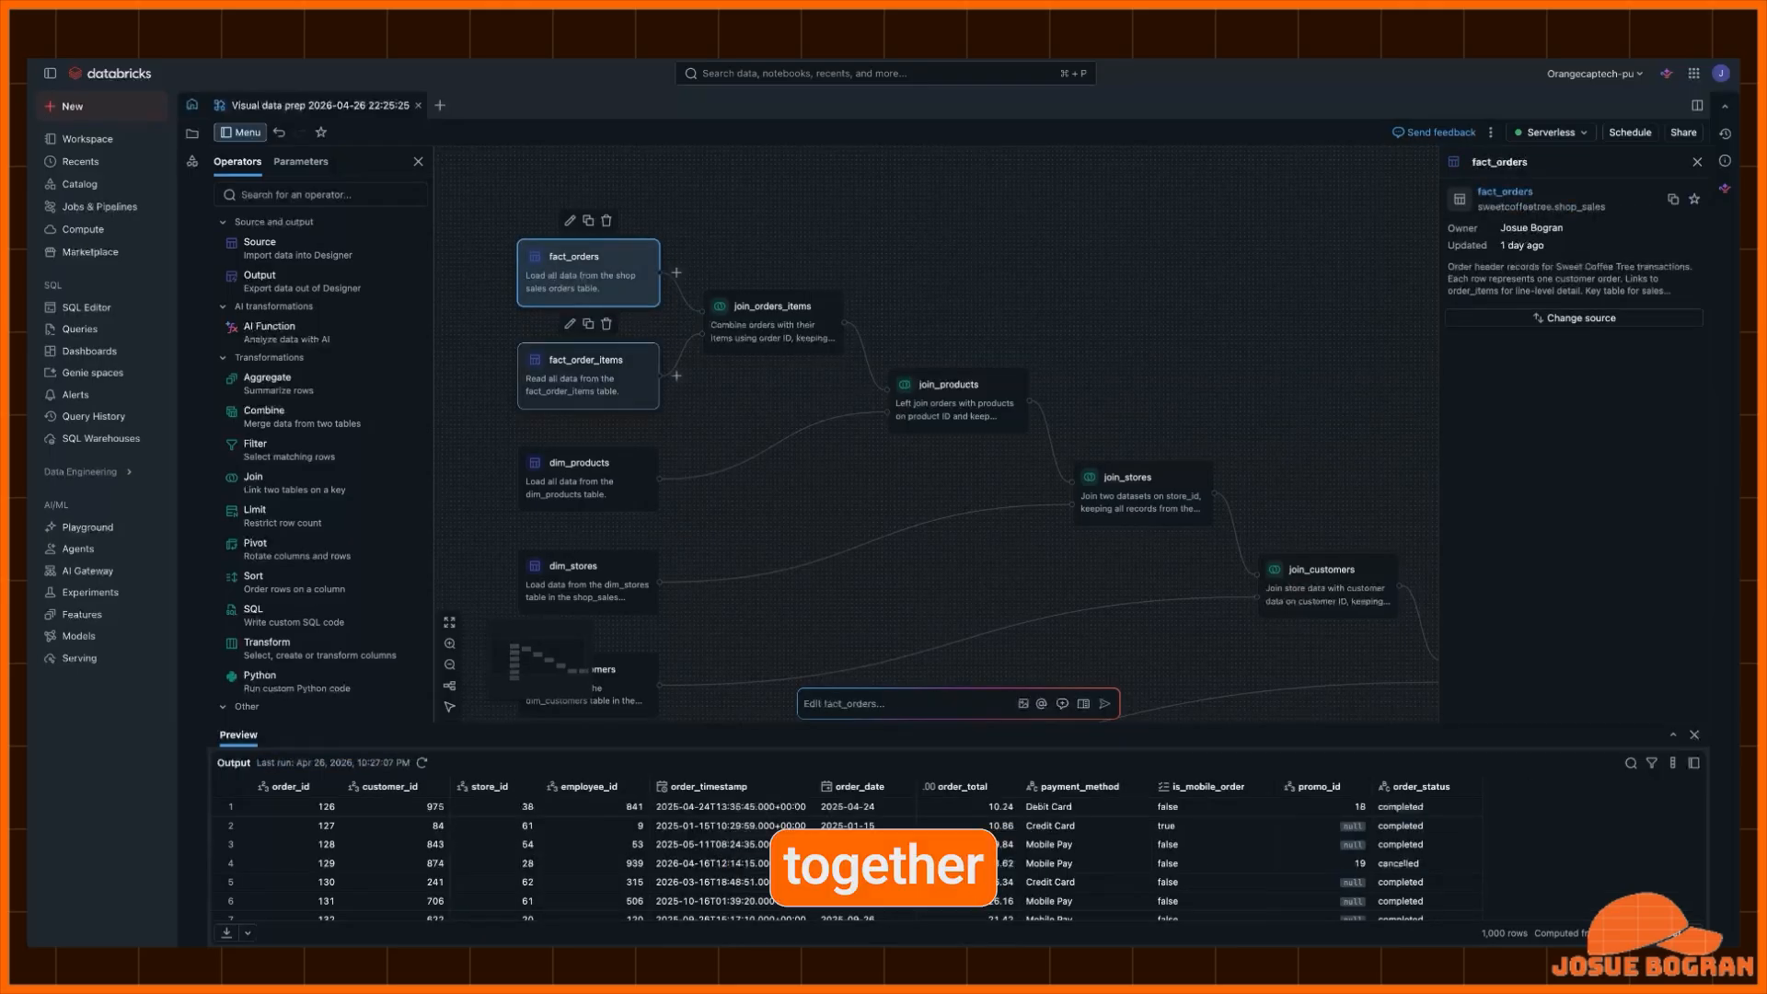
click(588, 375)
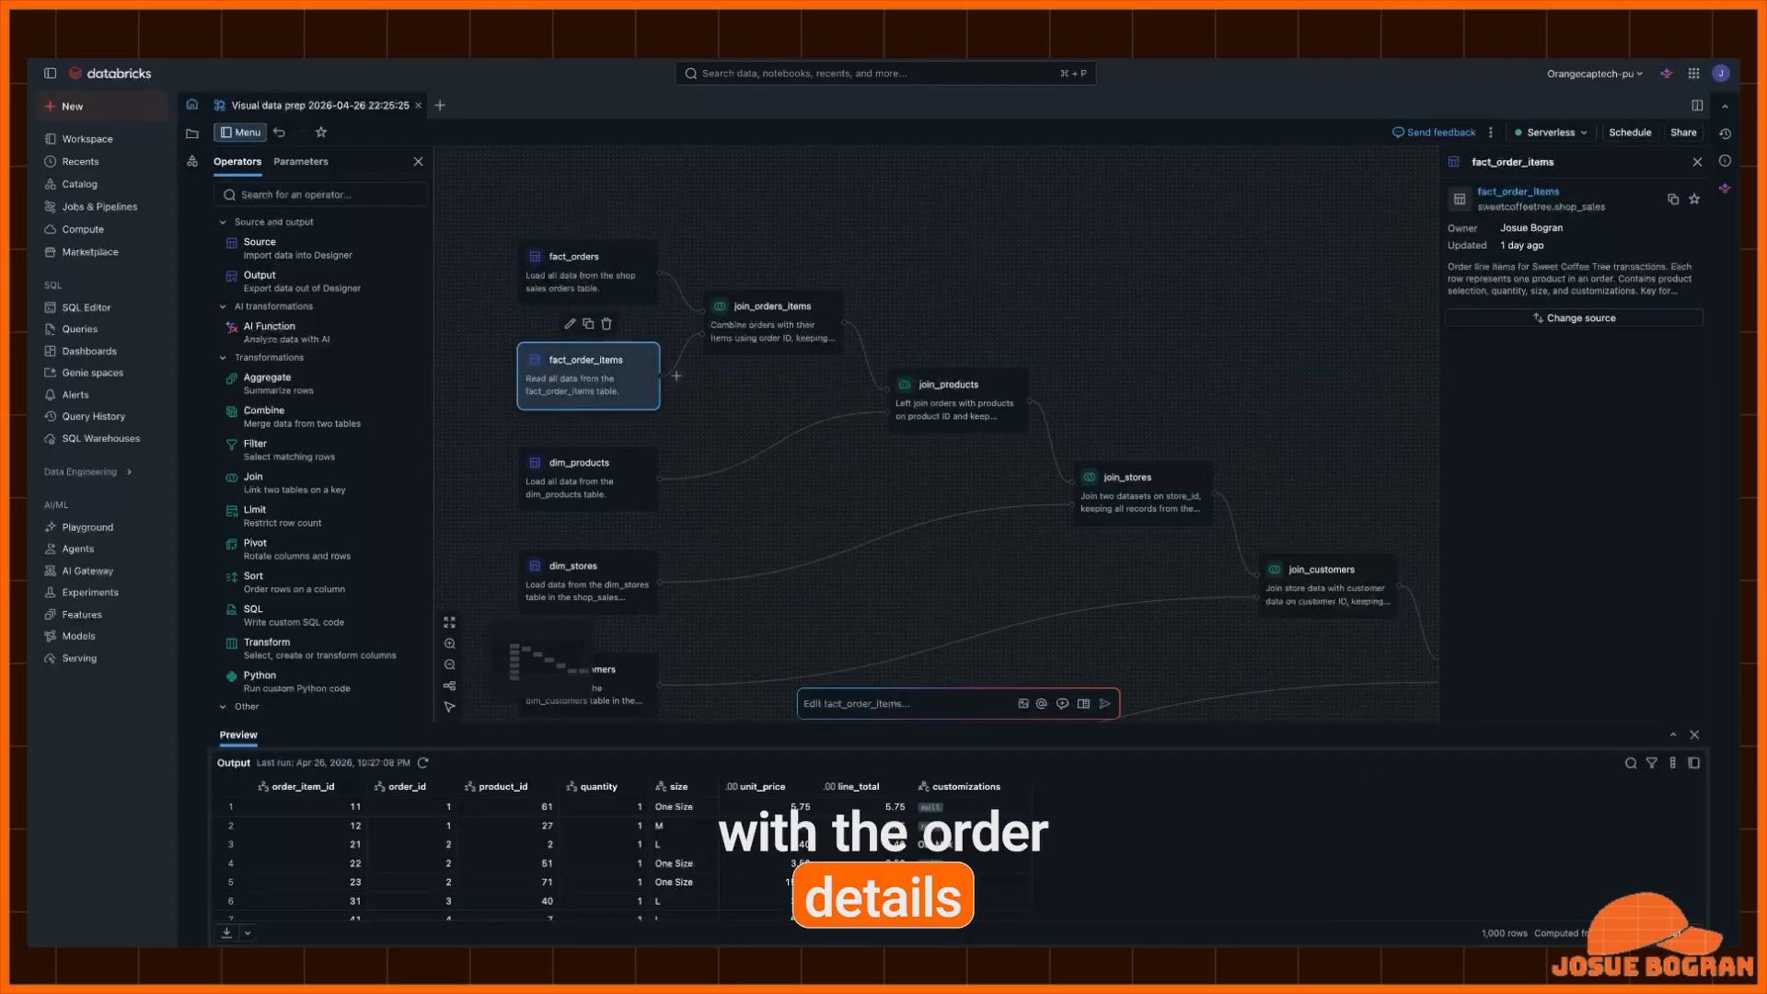
click(773, 324)
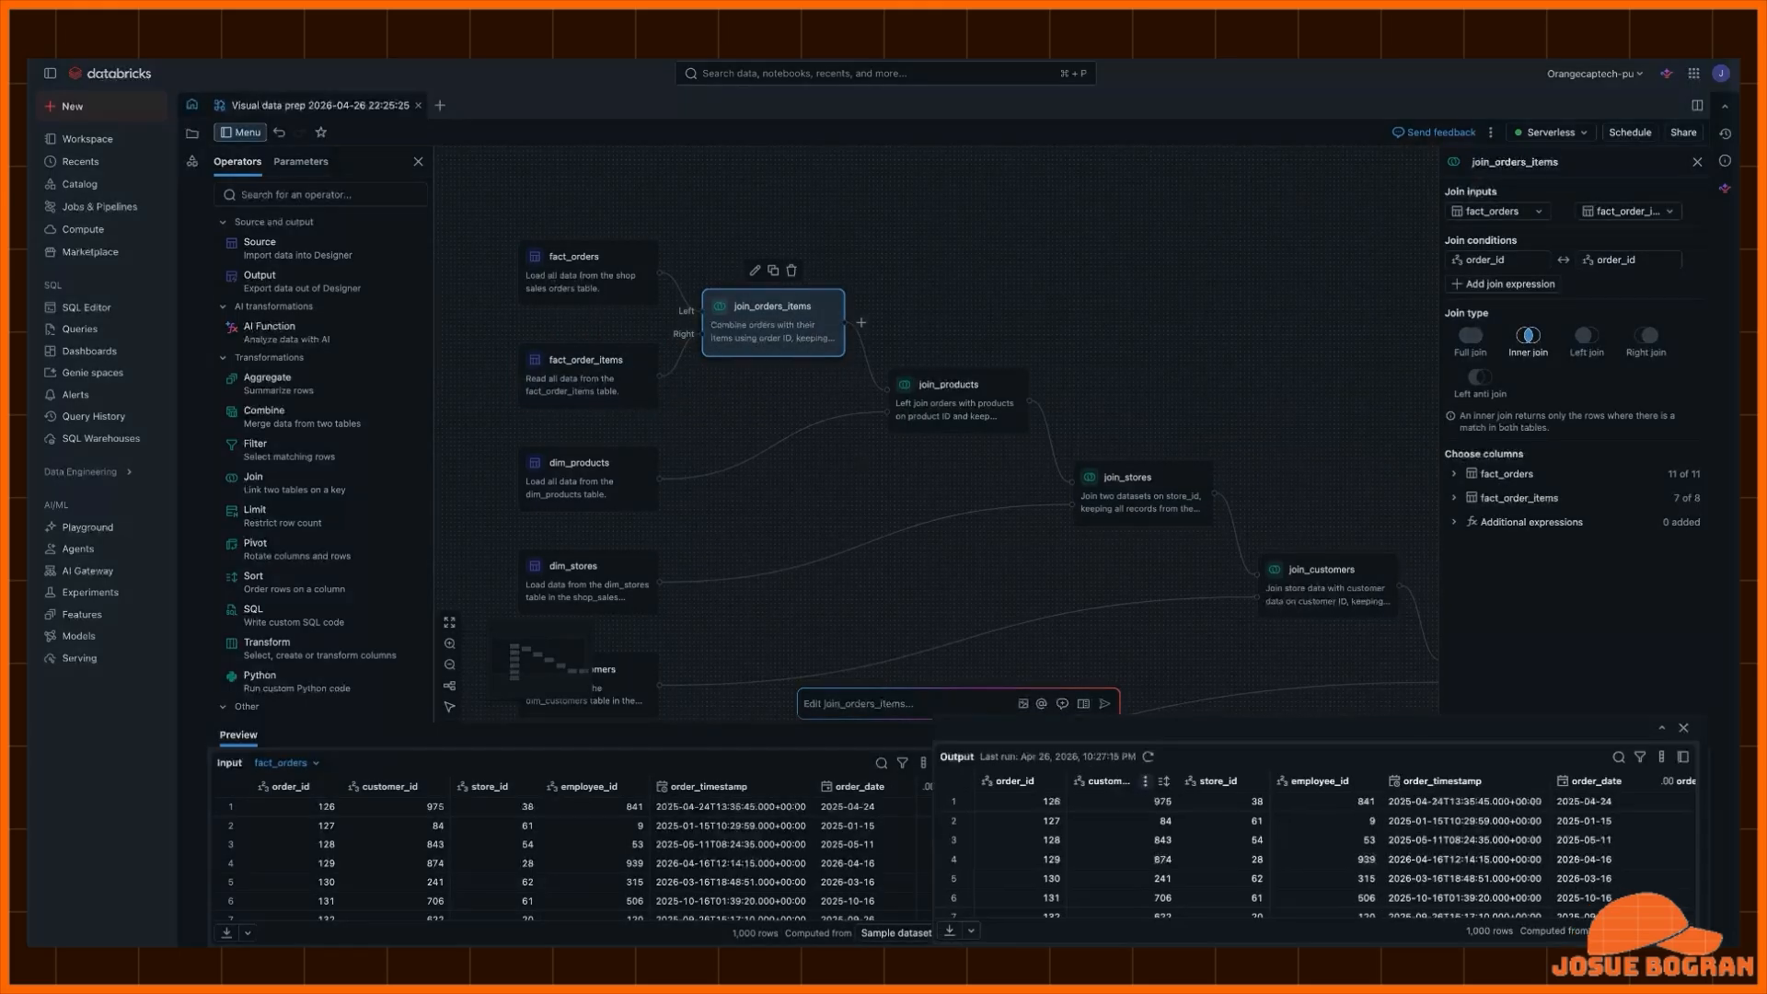
scroll(1332, 851, right, 5)
scroll(1332, 851, right, 8)
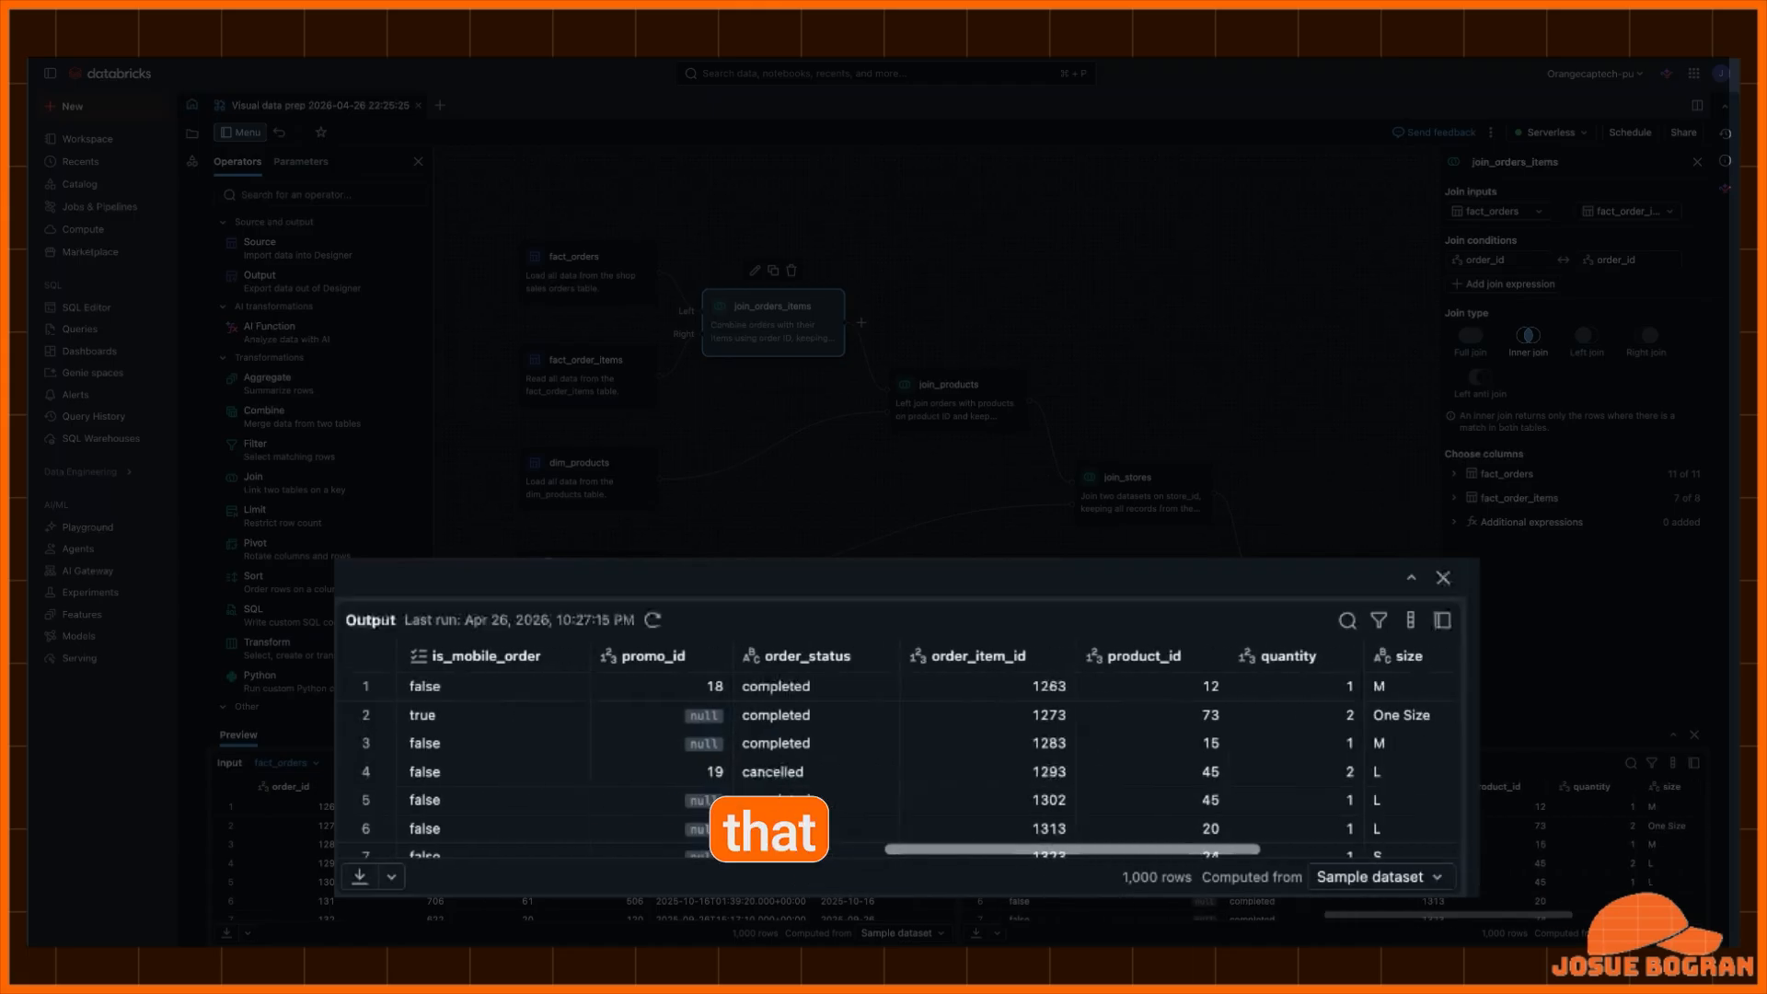
scroll(902, 764, right, 8)
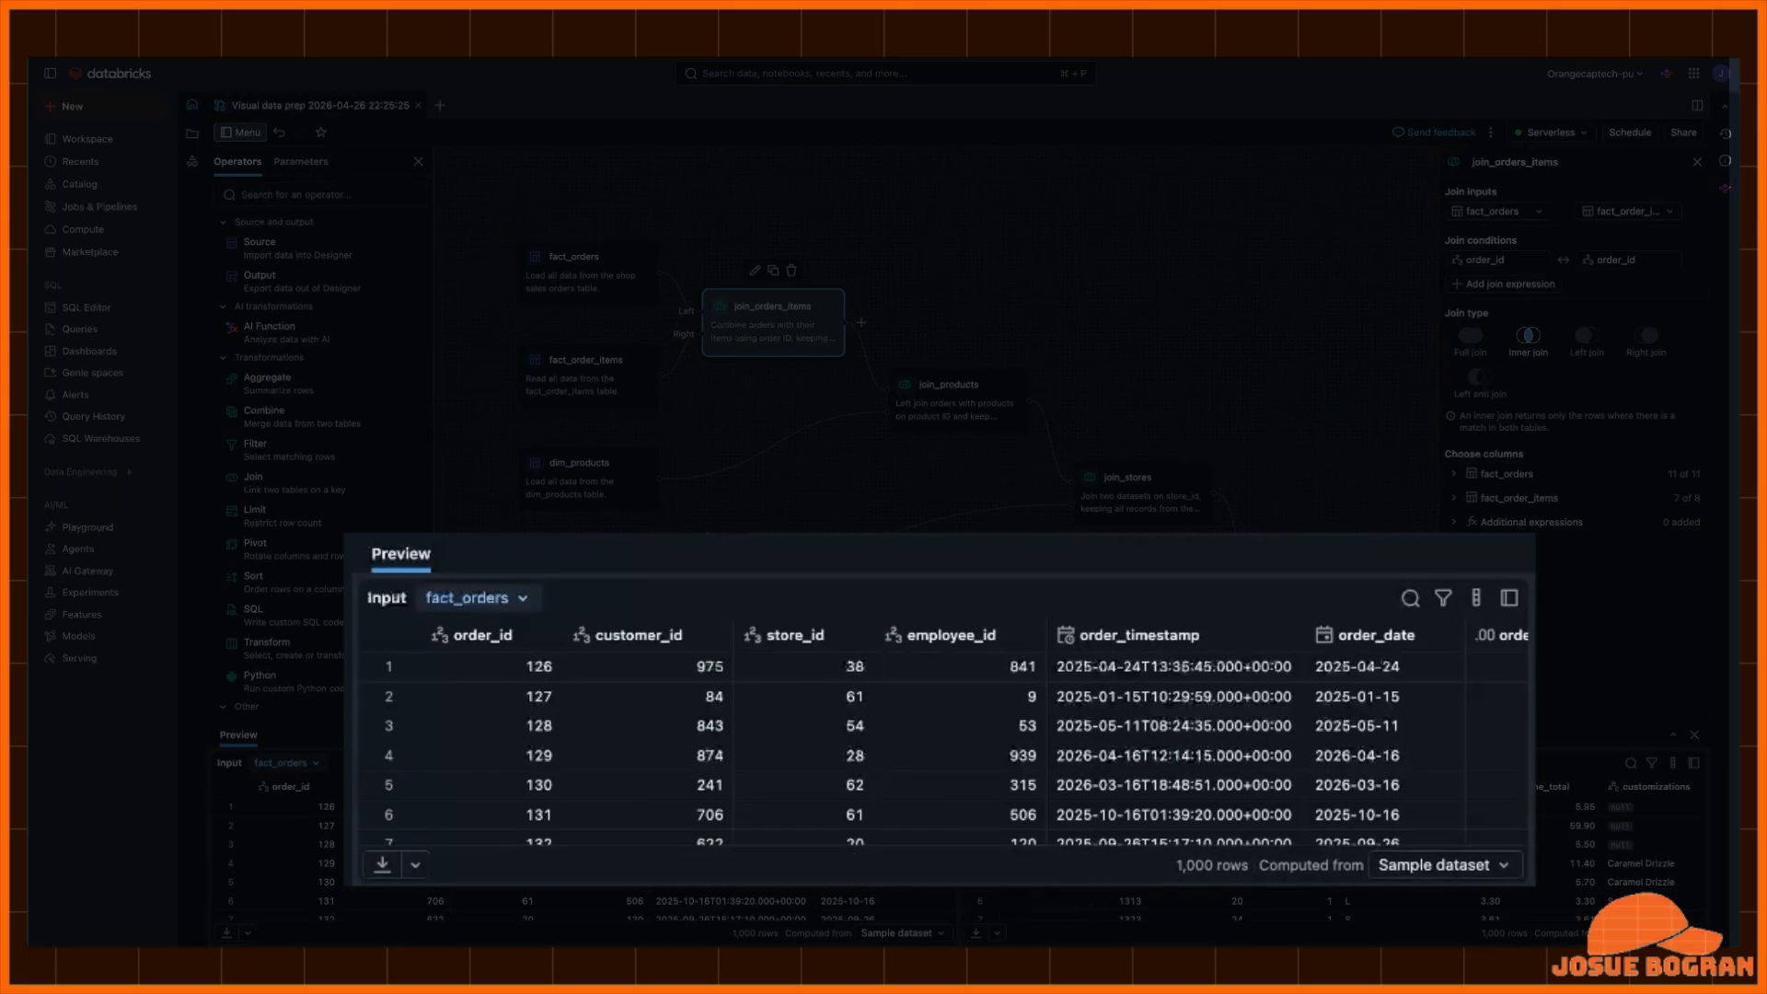
scroll(580, 856, right, 8)
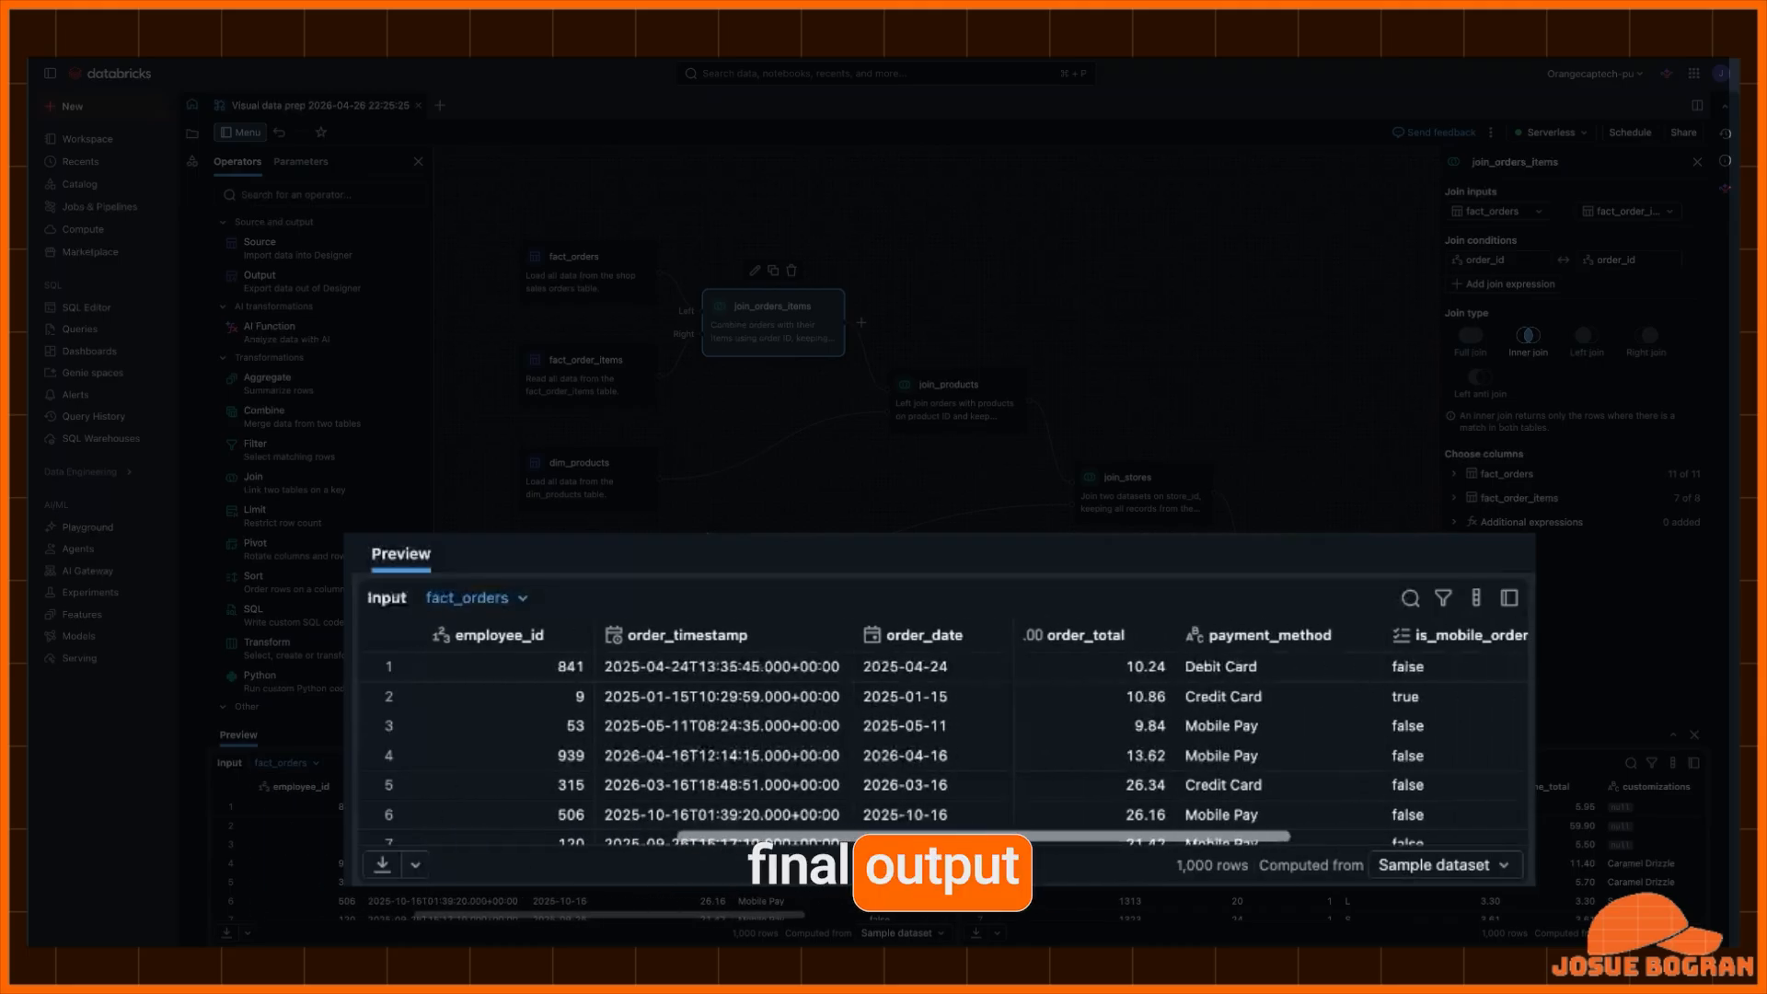
scroll(939, 736, right, 1)
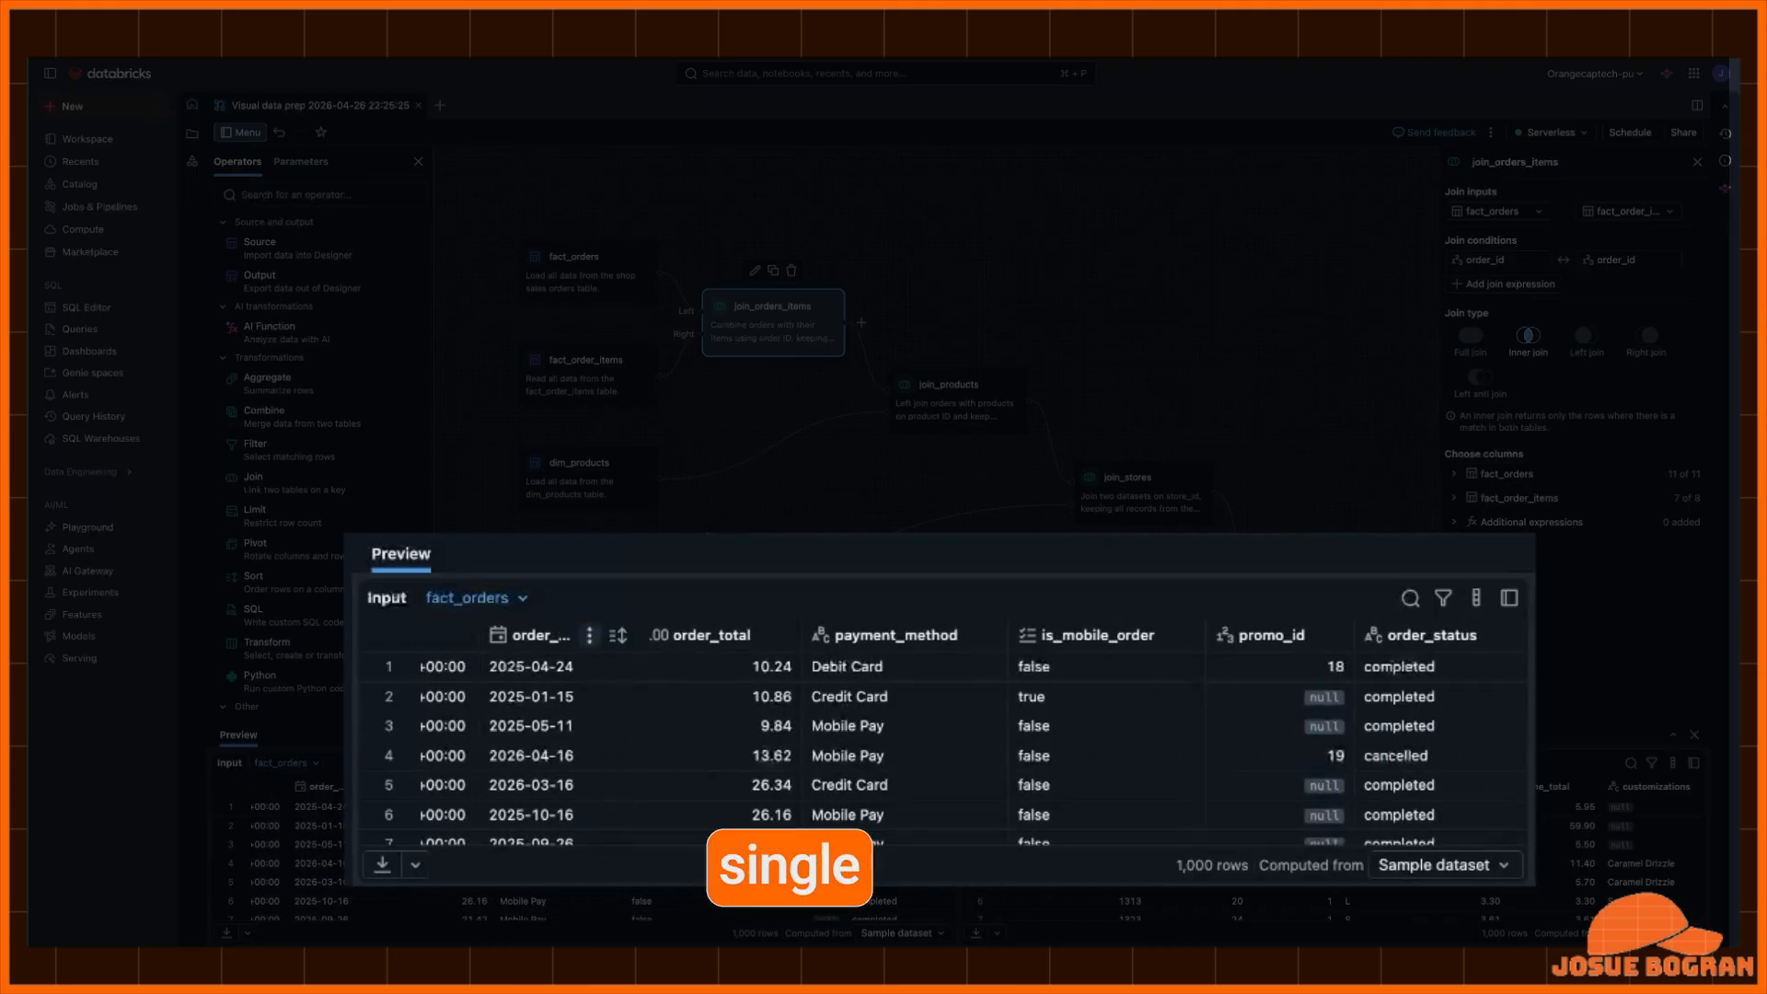
click(476, 598)
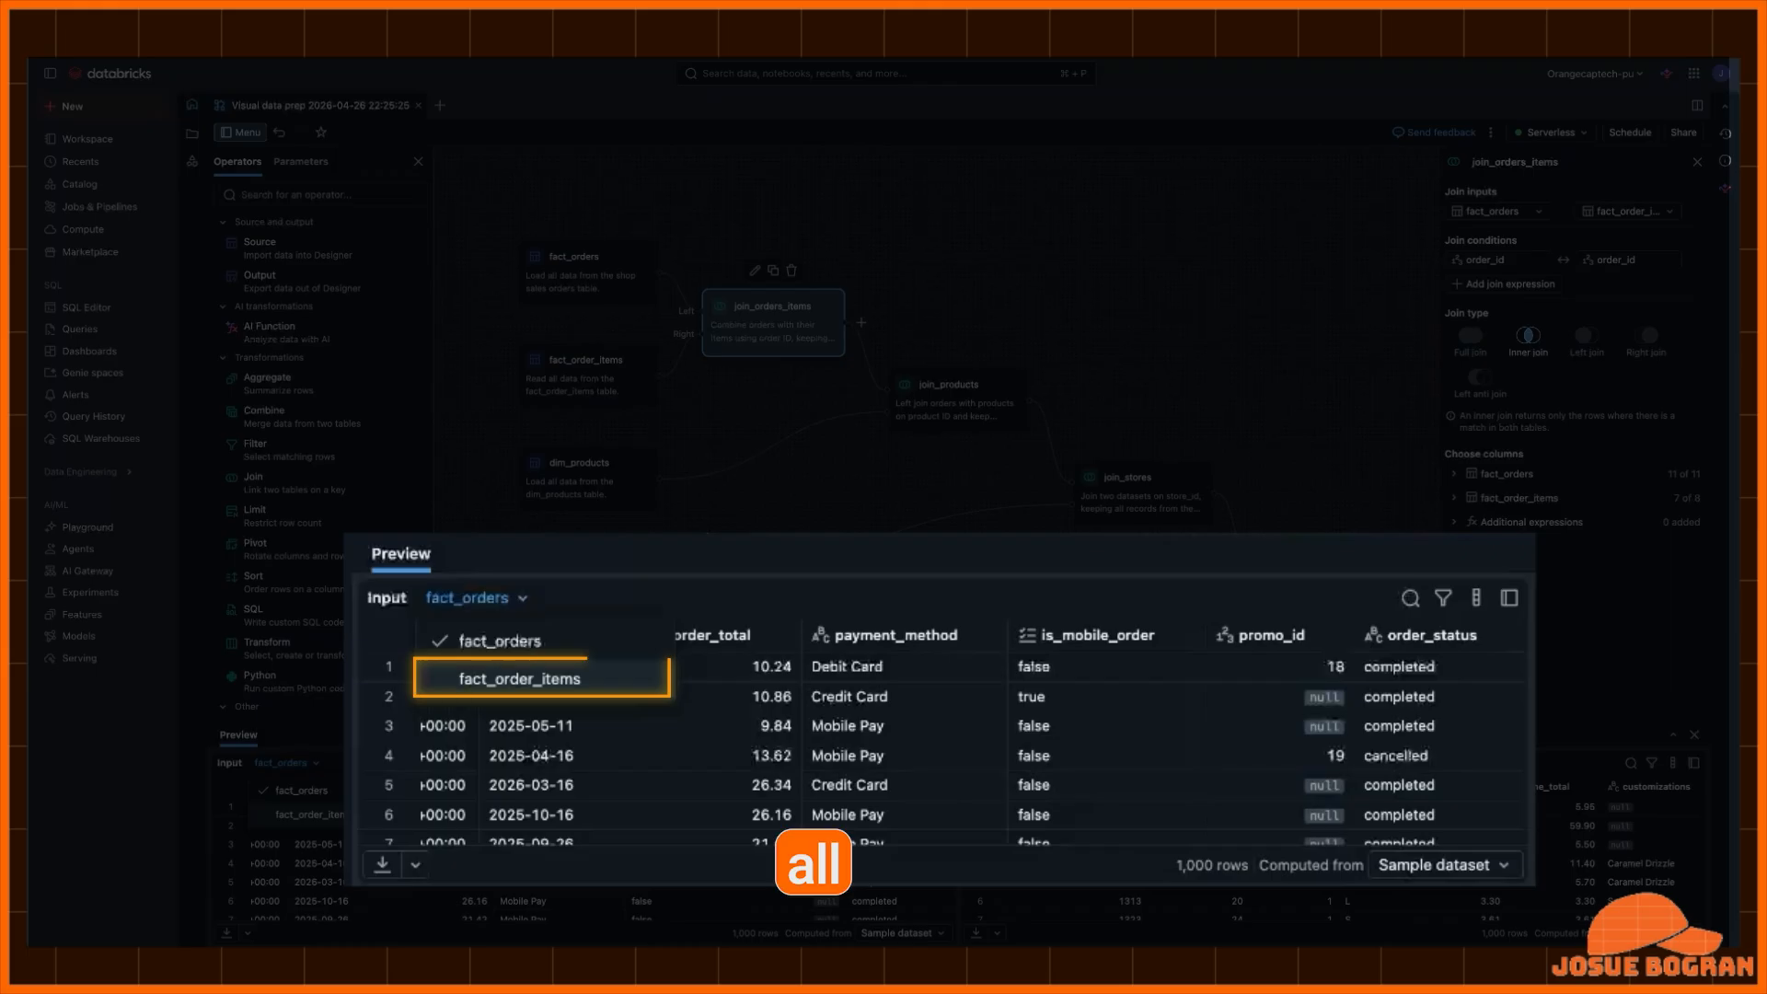
click(520, 678)
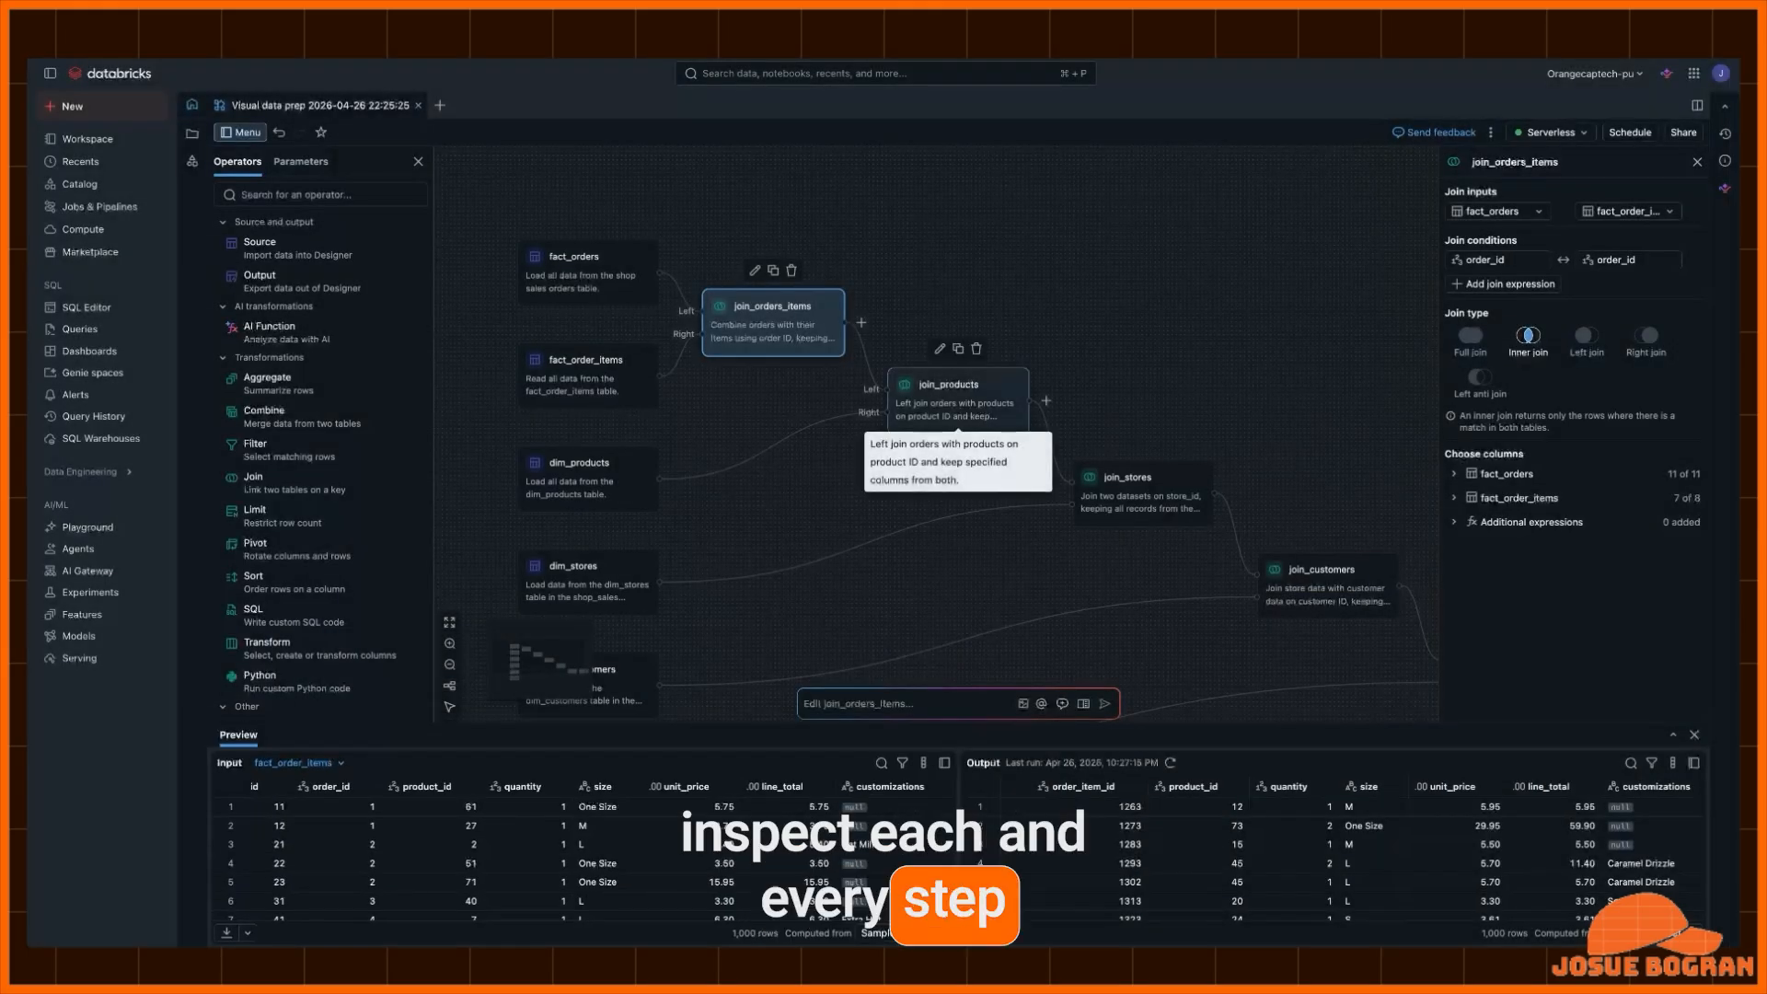
- Inspect the join_products and join_stores join settings, then deselect the operator
click(958, 410)
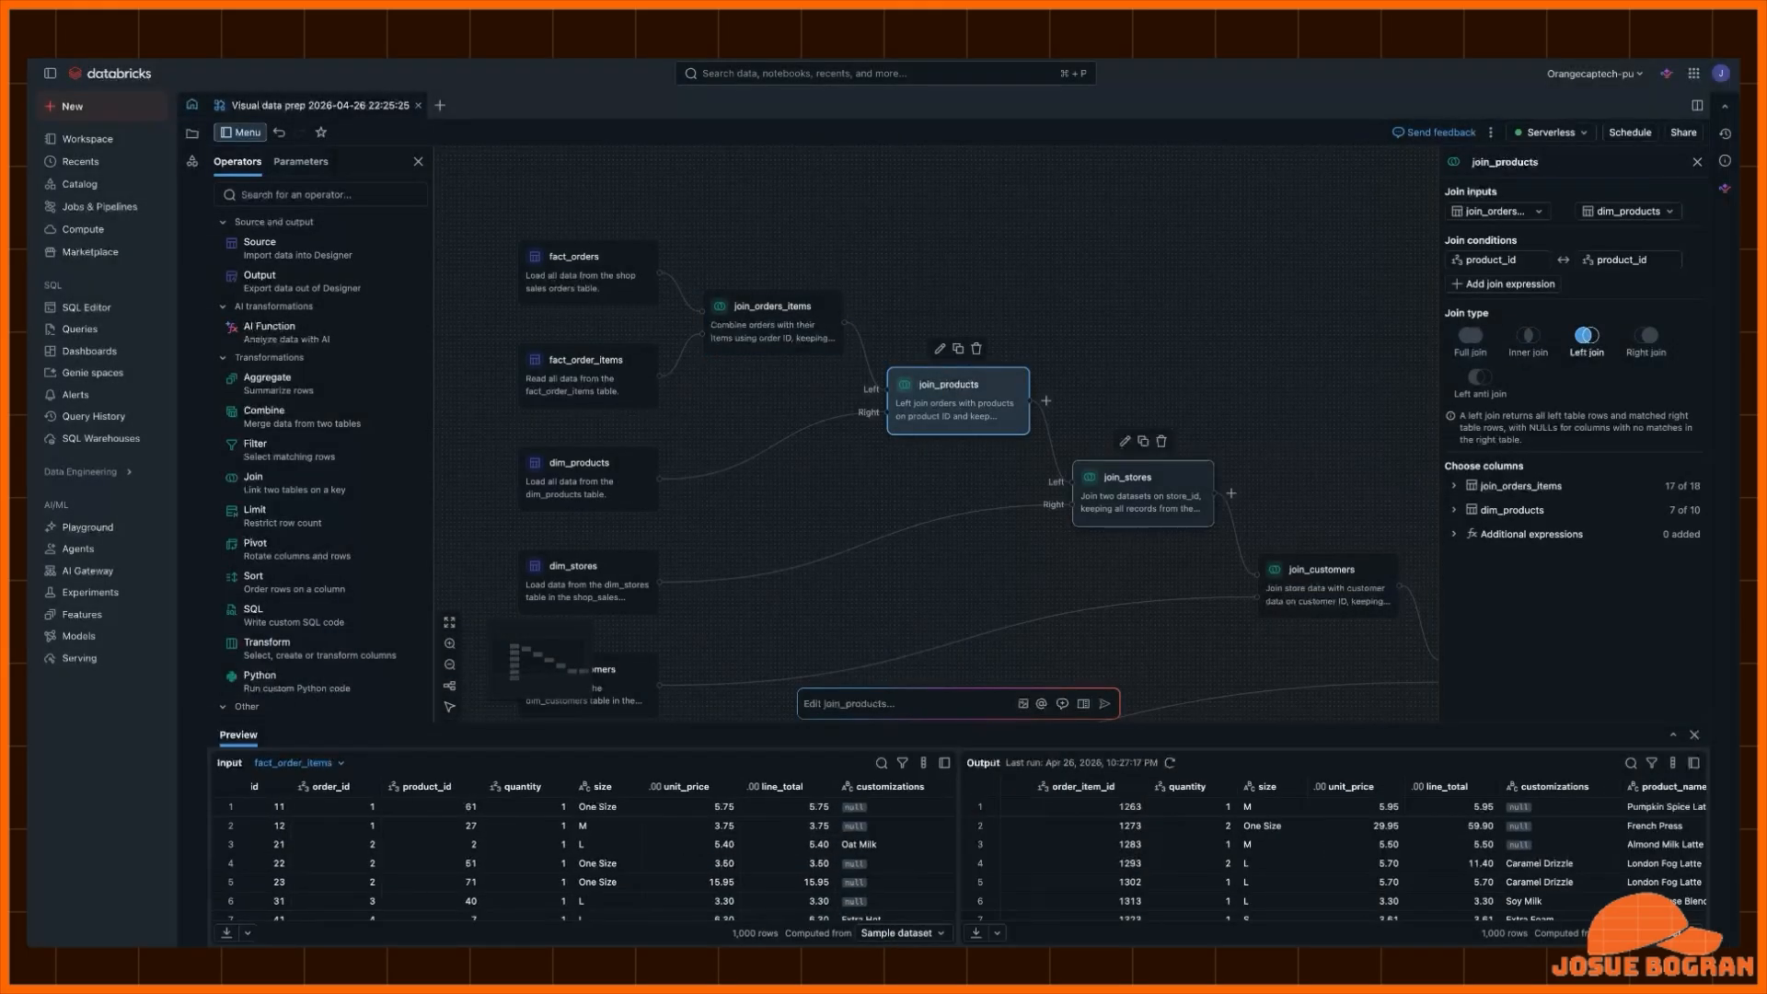
click(1142, 497)
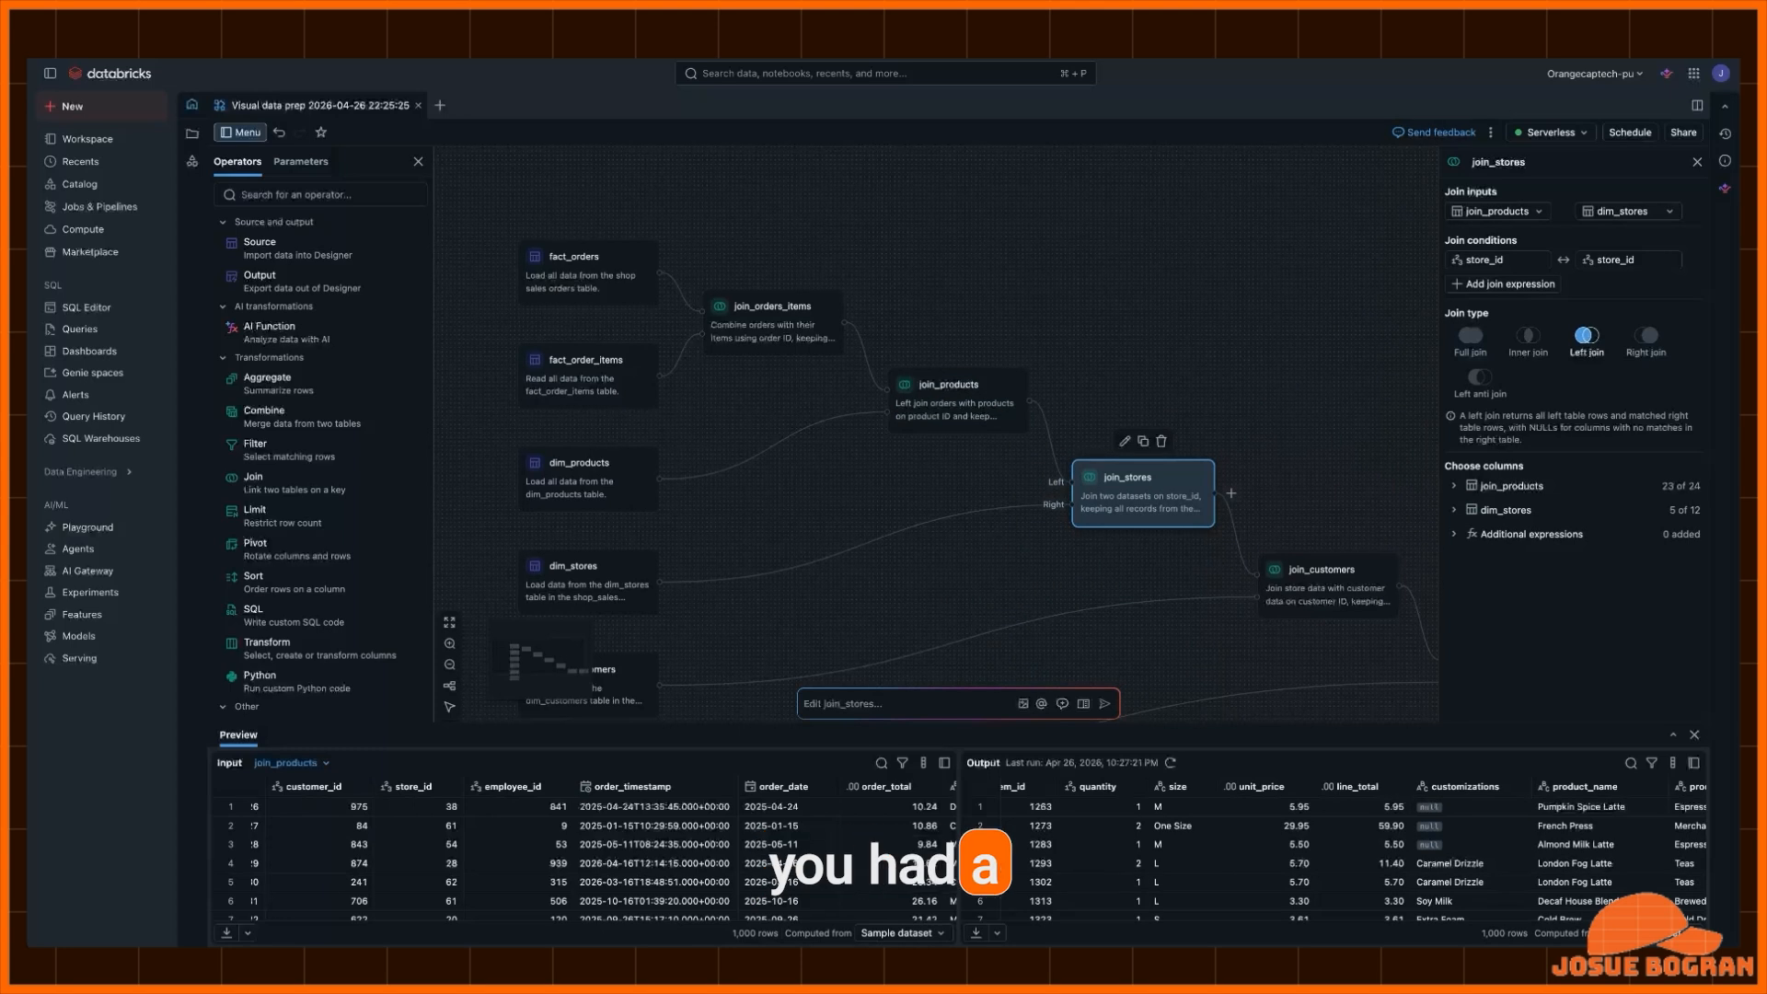
click(1134, 563)
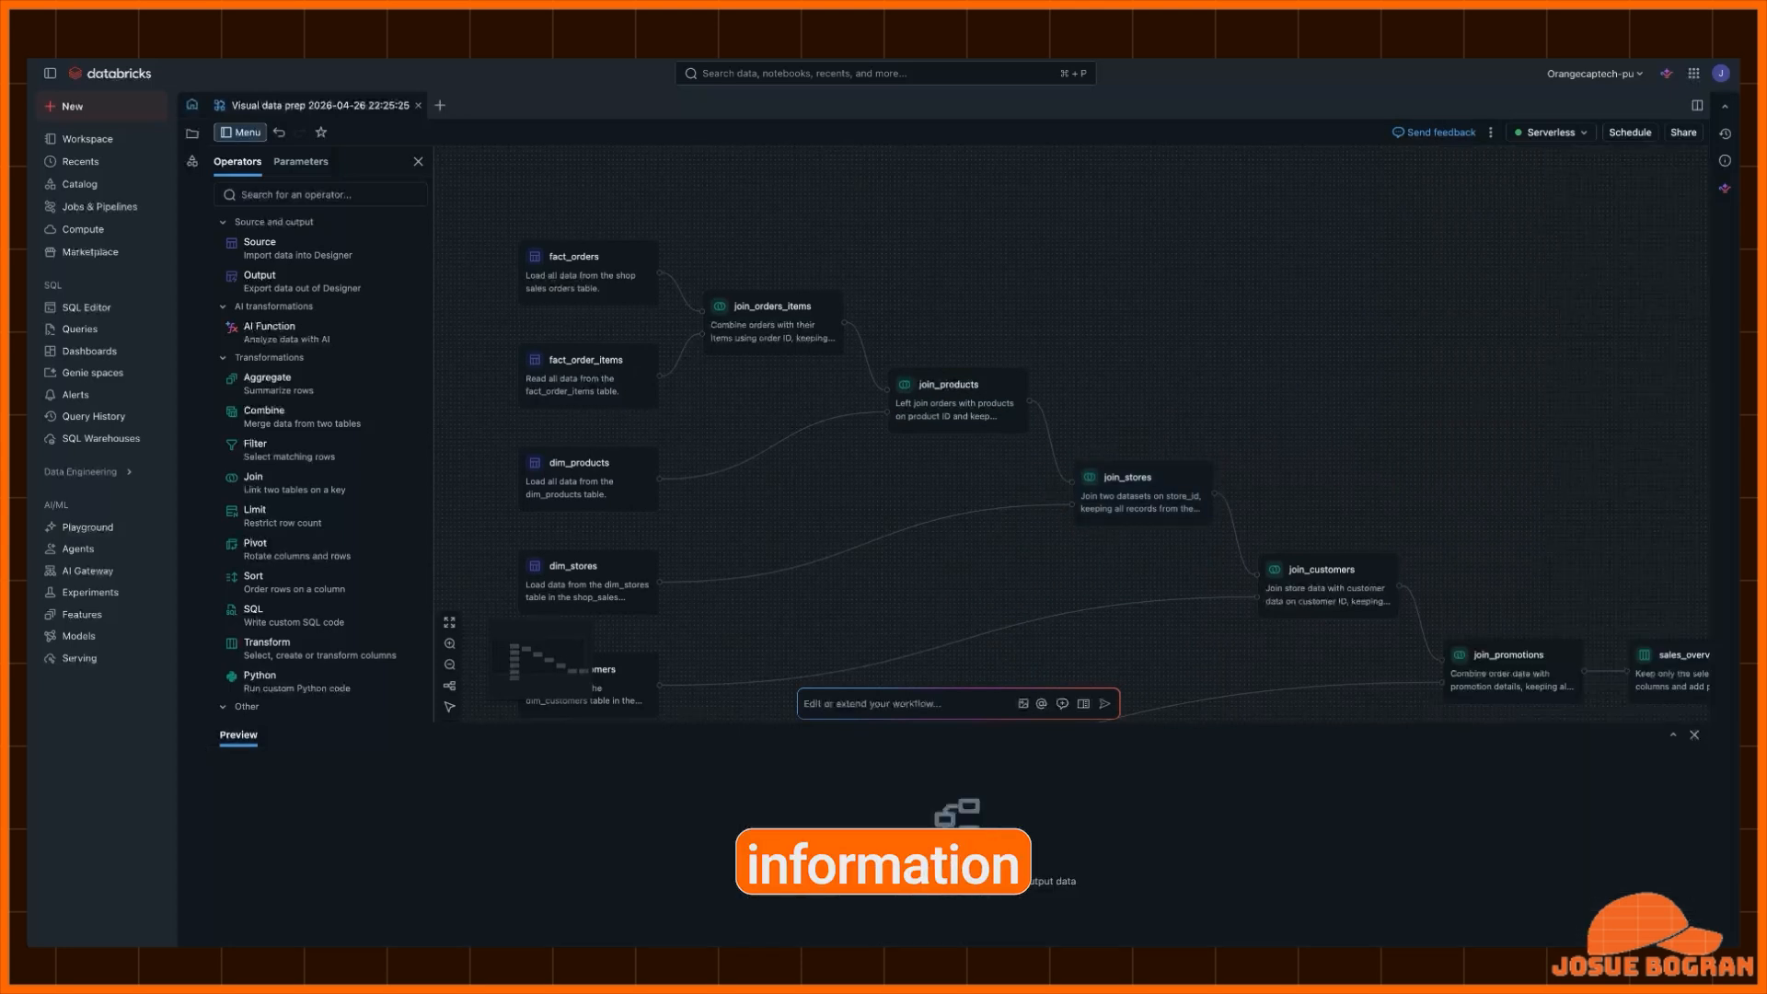
- Add a Source operator below the existing sources and load the state_managers.xlsx file from the Desktop
scroll(1134, 552, down, 3)
scroll(1134, 552, left, 2)
scroll(1201, 521, down, 2)
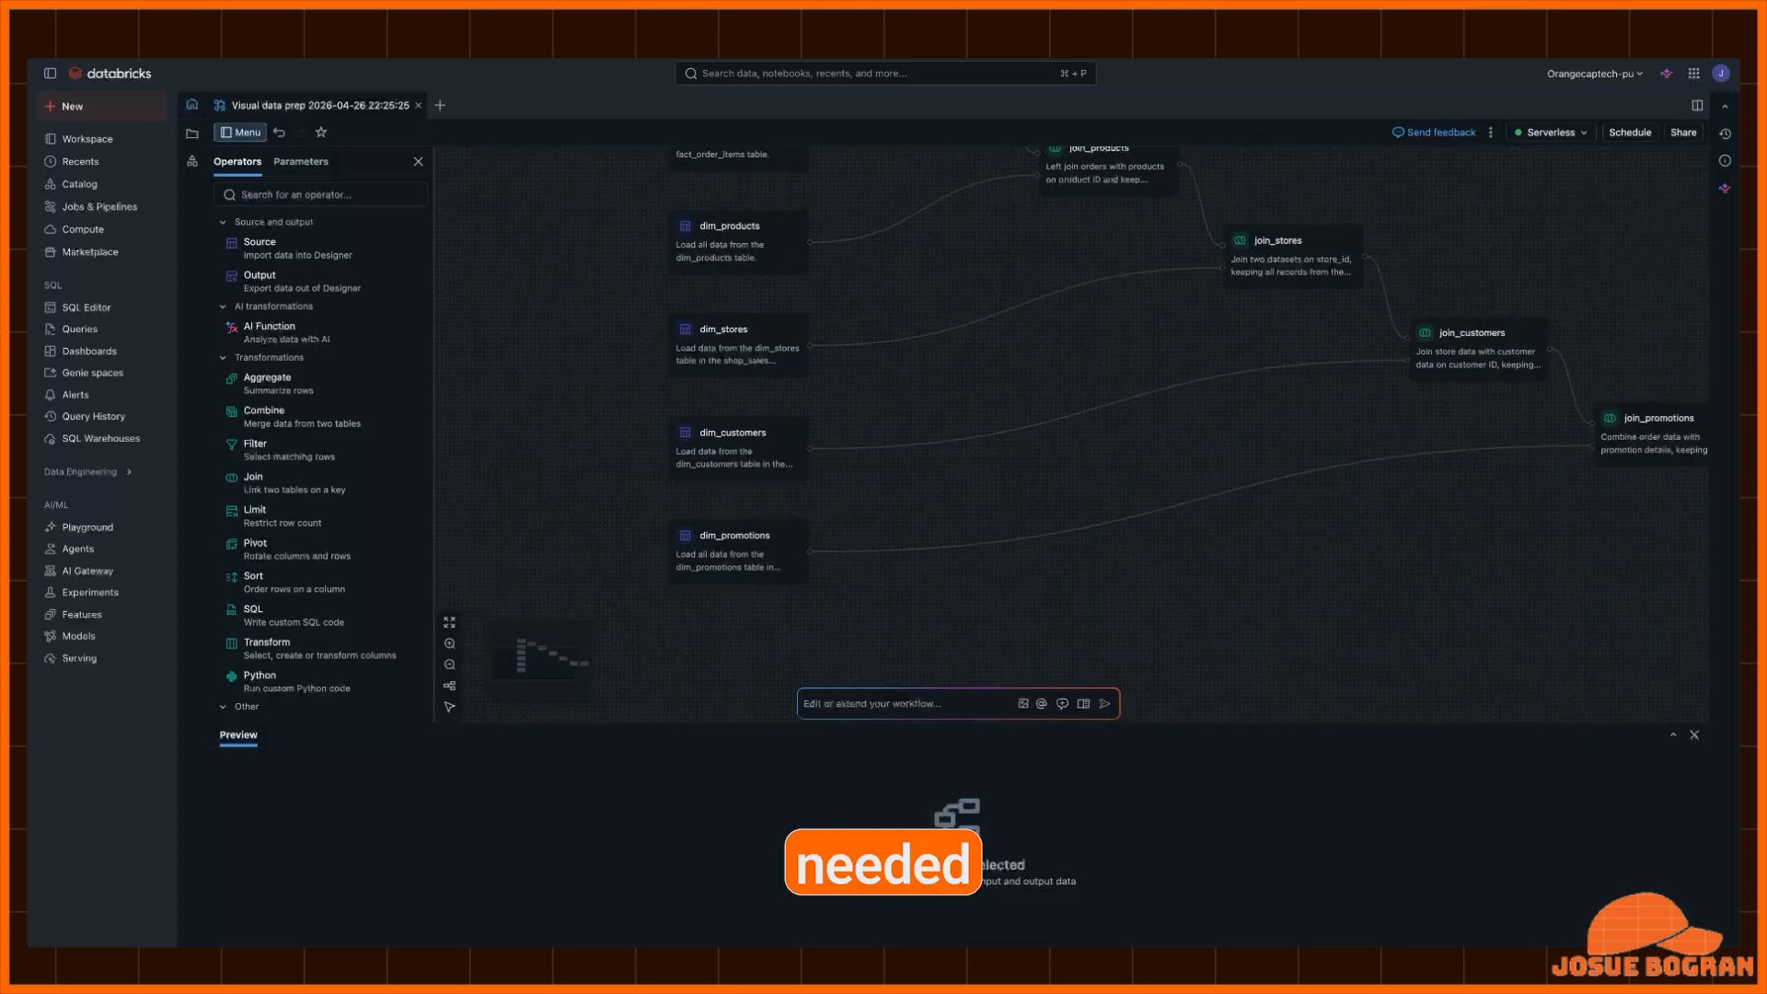
click(738, 353)
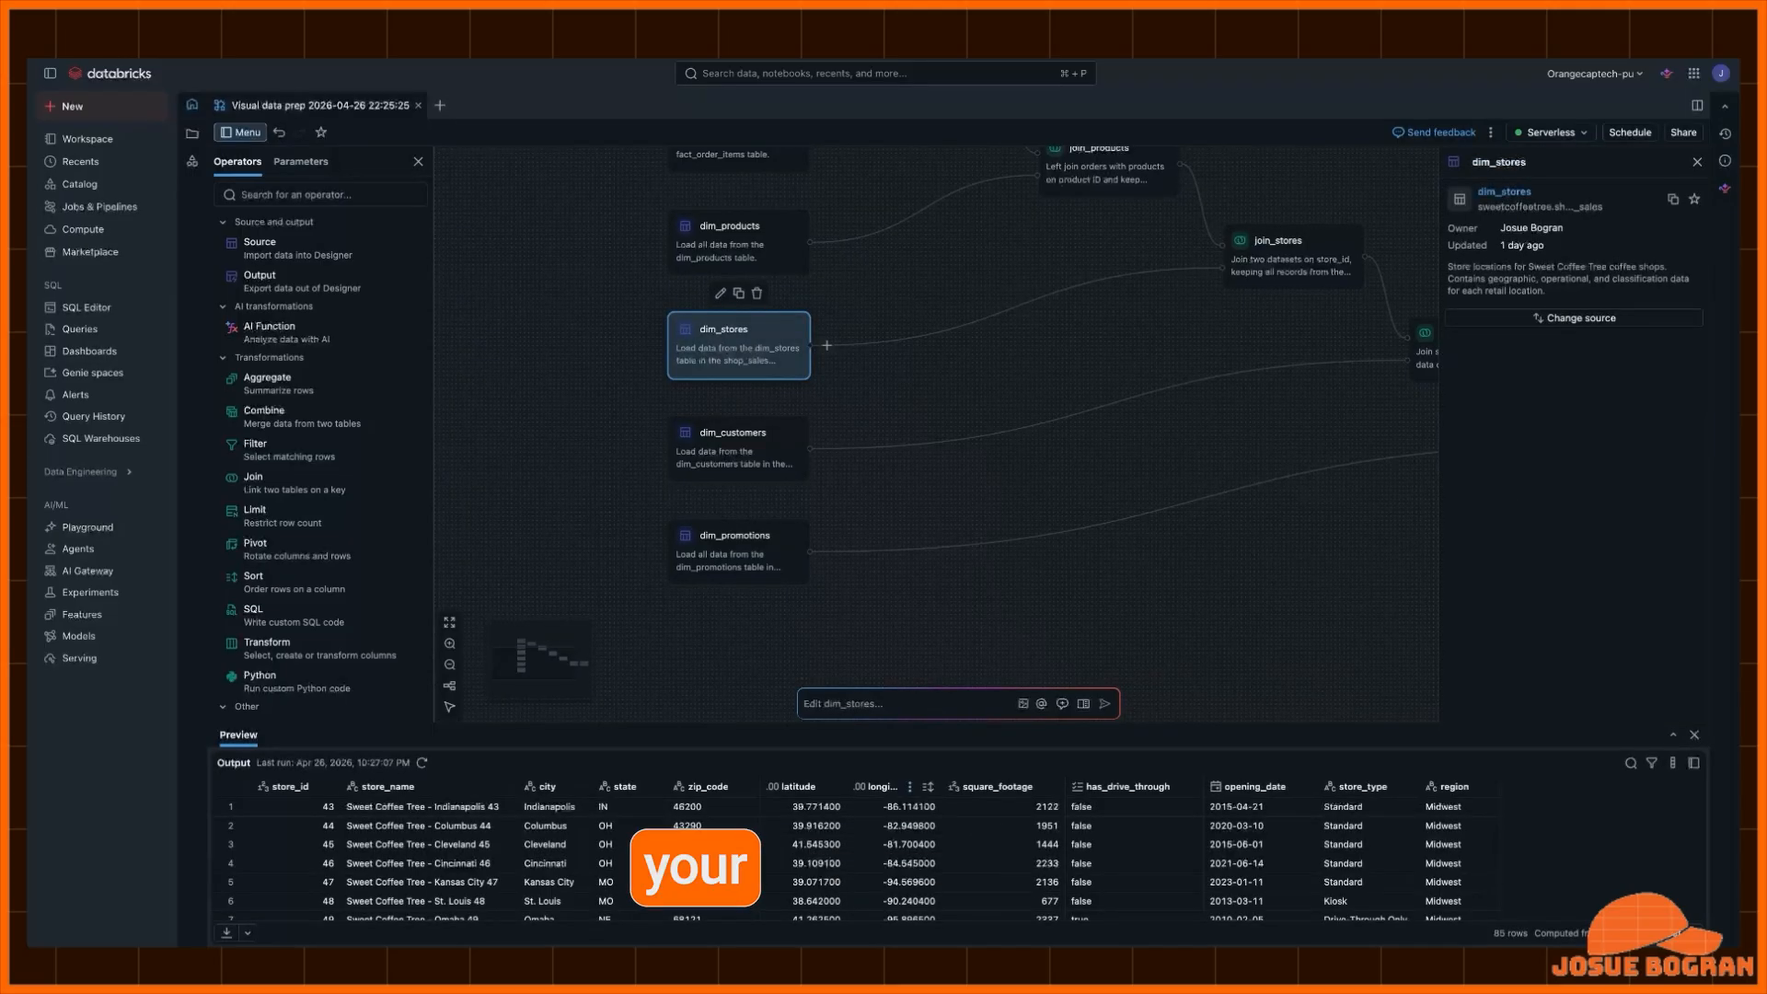
click(276, 248)
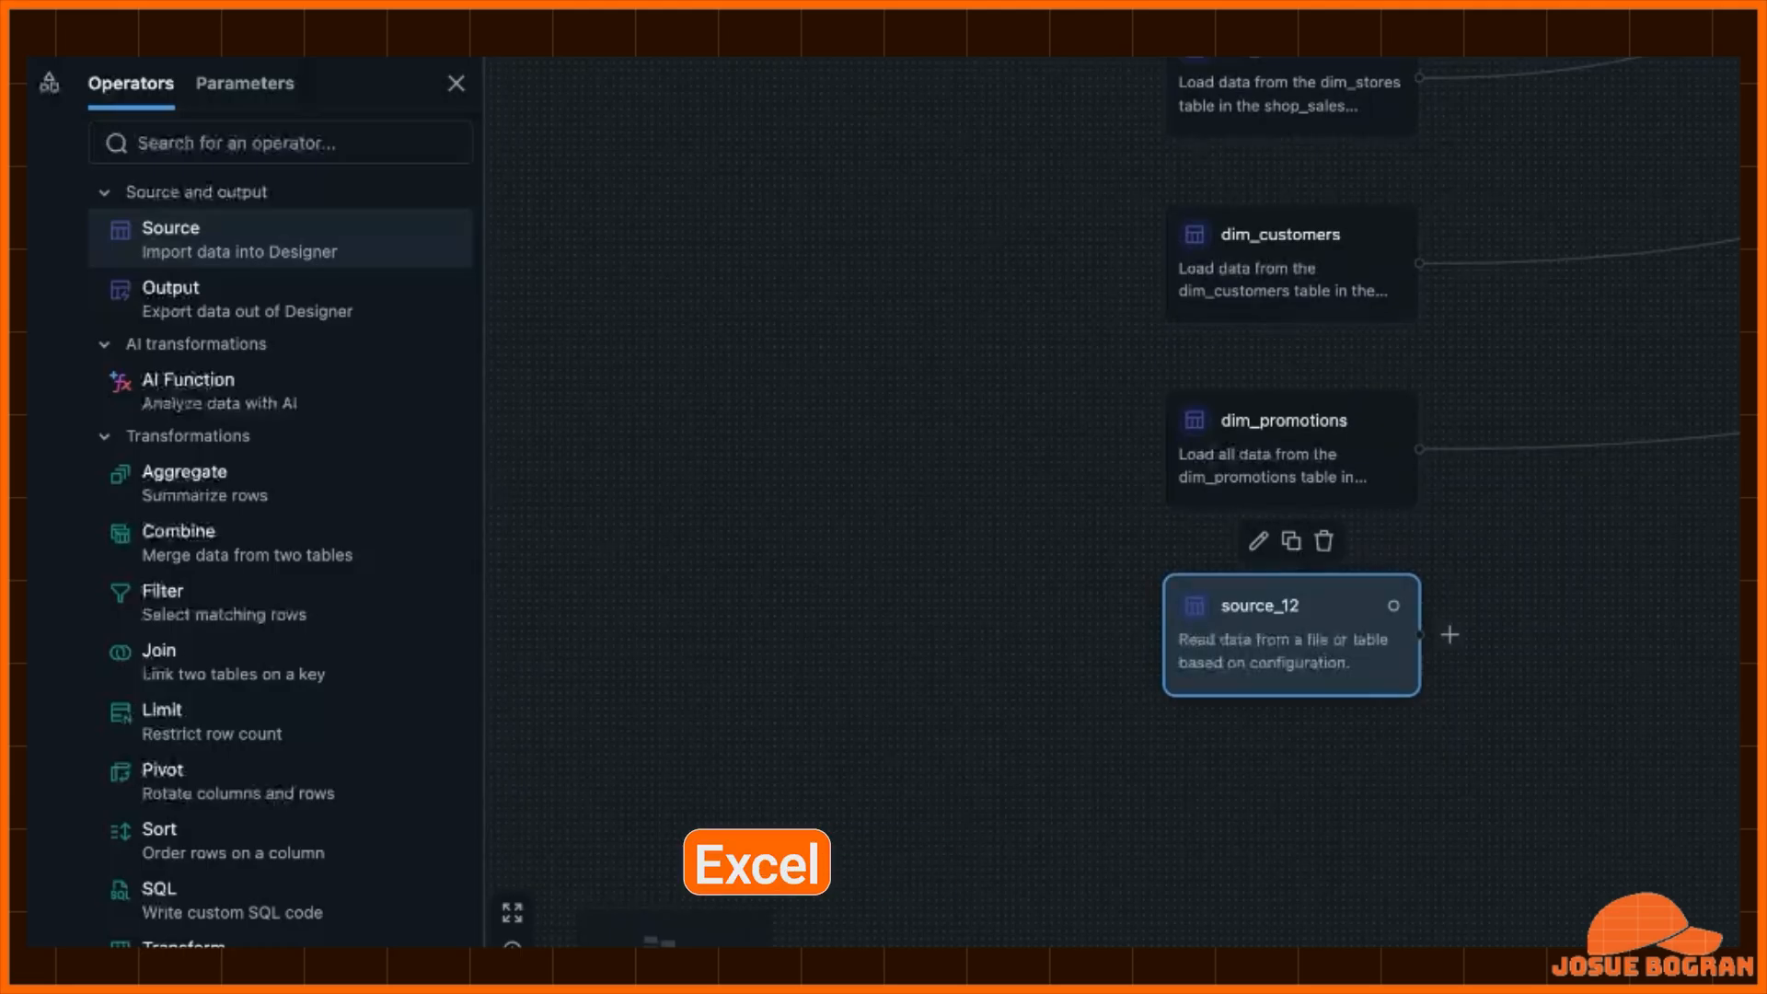
click(1654, 415)
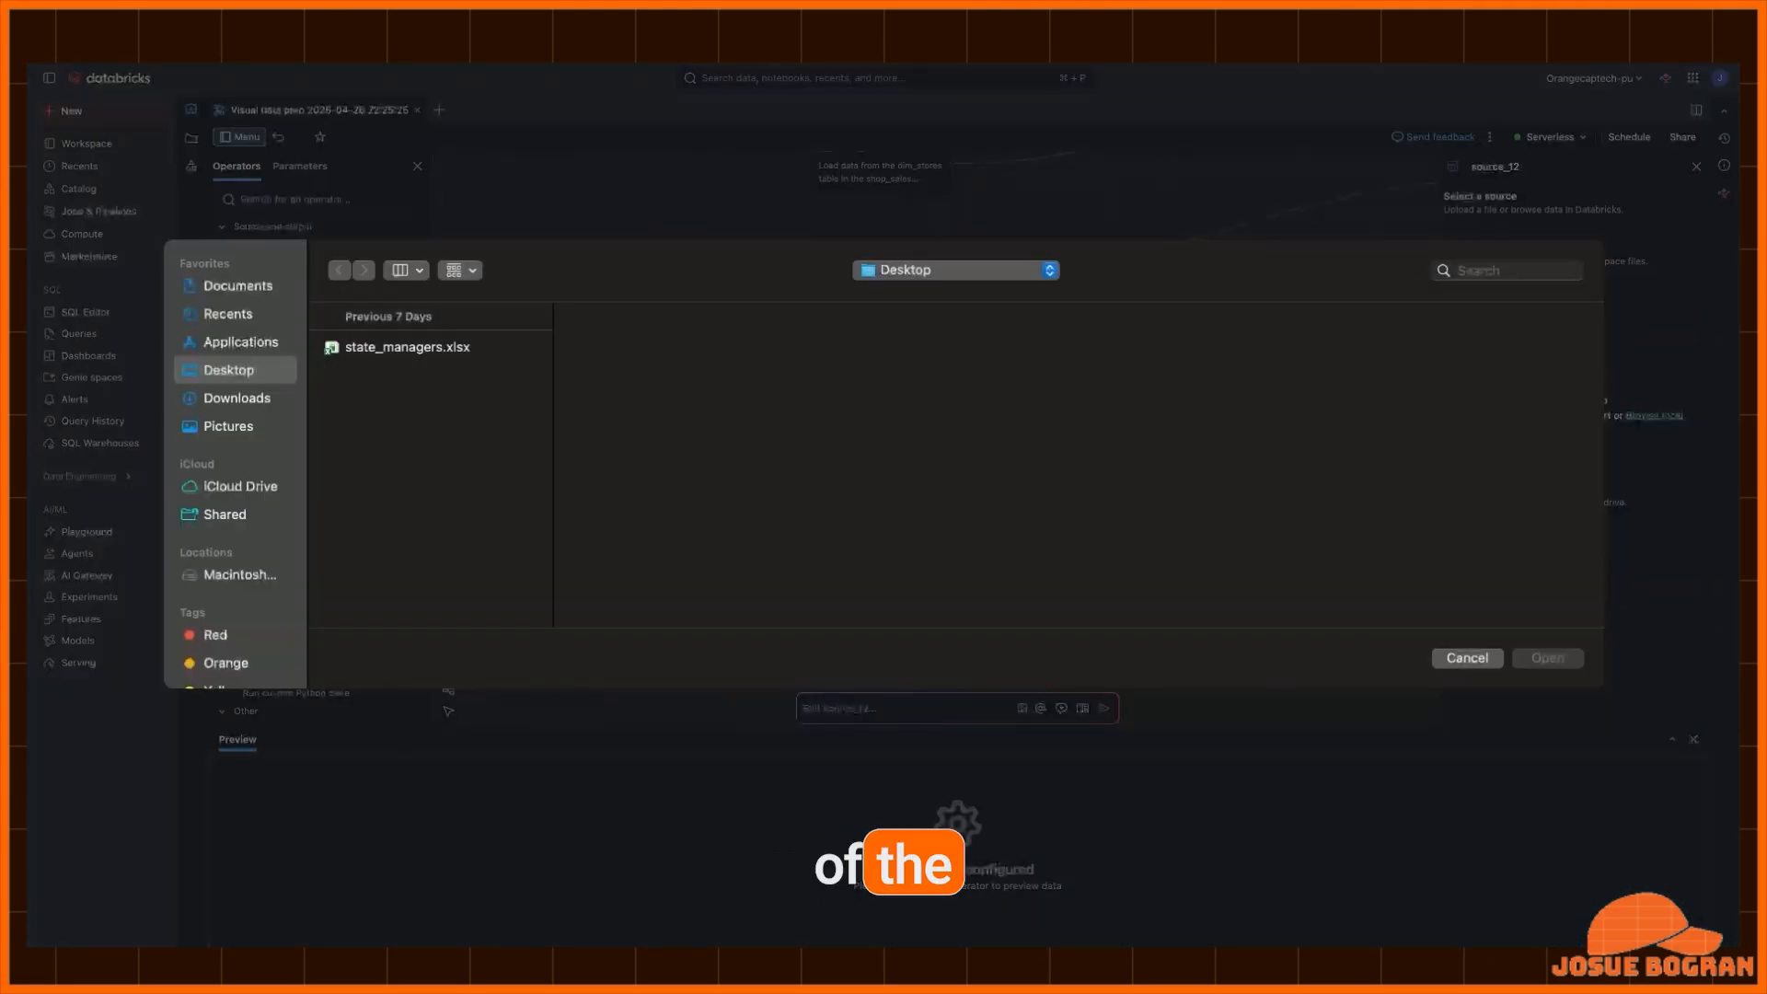
click(407, 348)
key(Return)
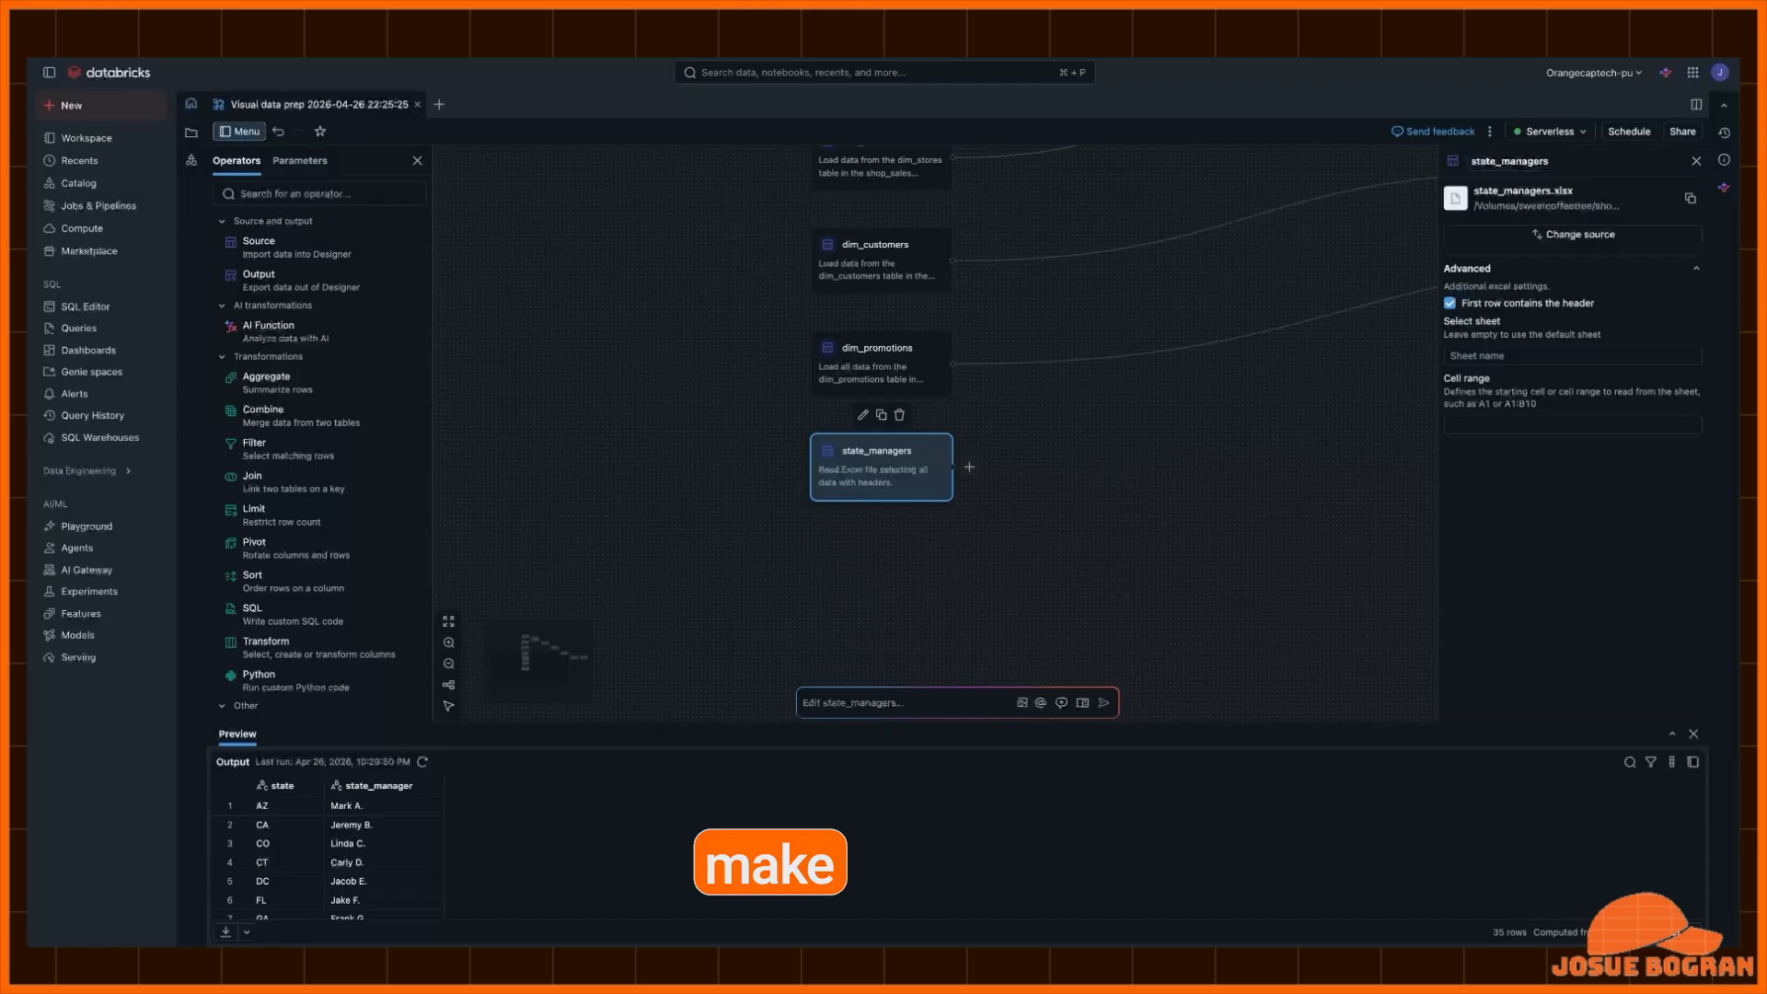
- Ask the assistant to join the state managers to the sales data, reviewing the state_manager column in the output
scroll(350, 853, down, 5)
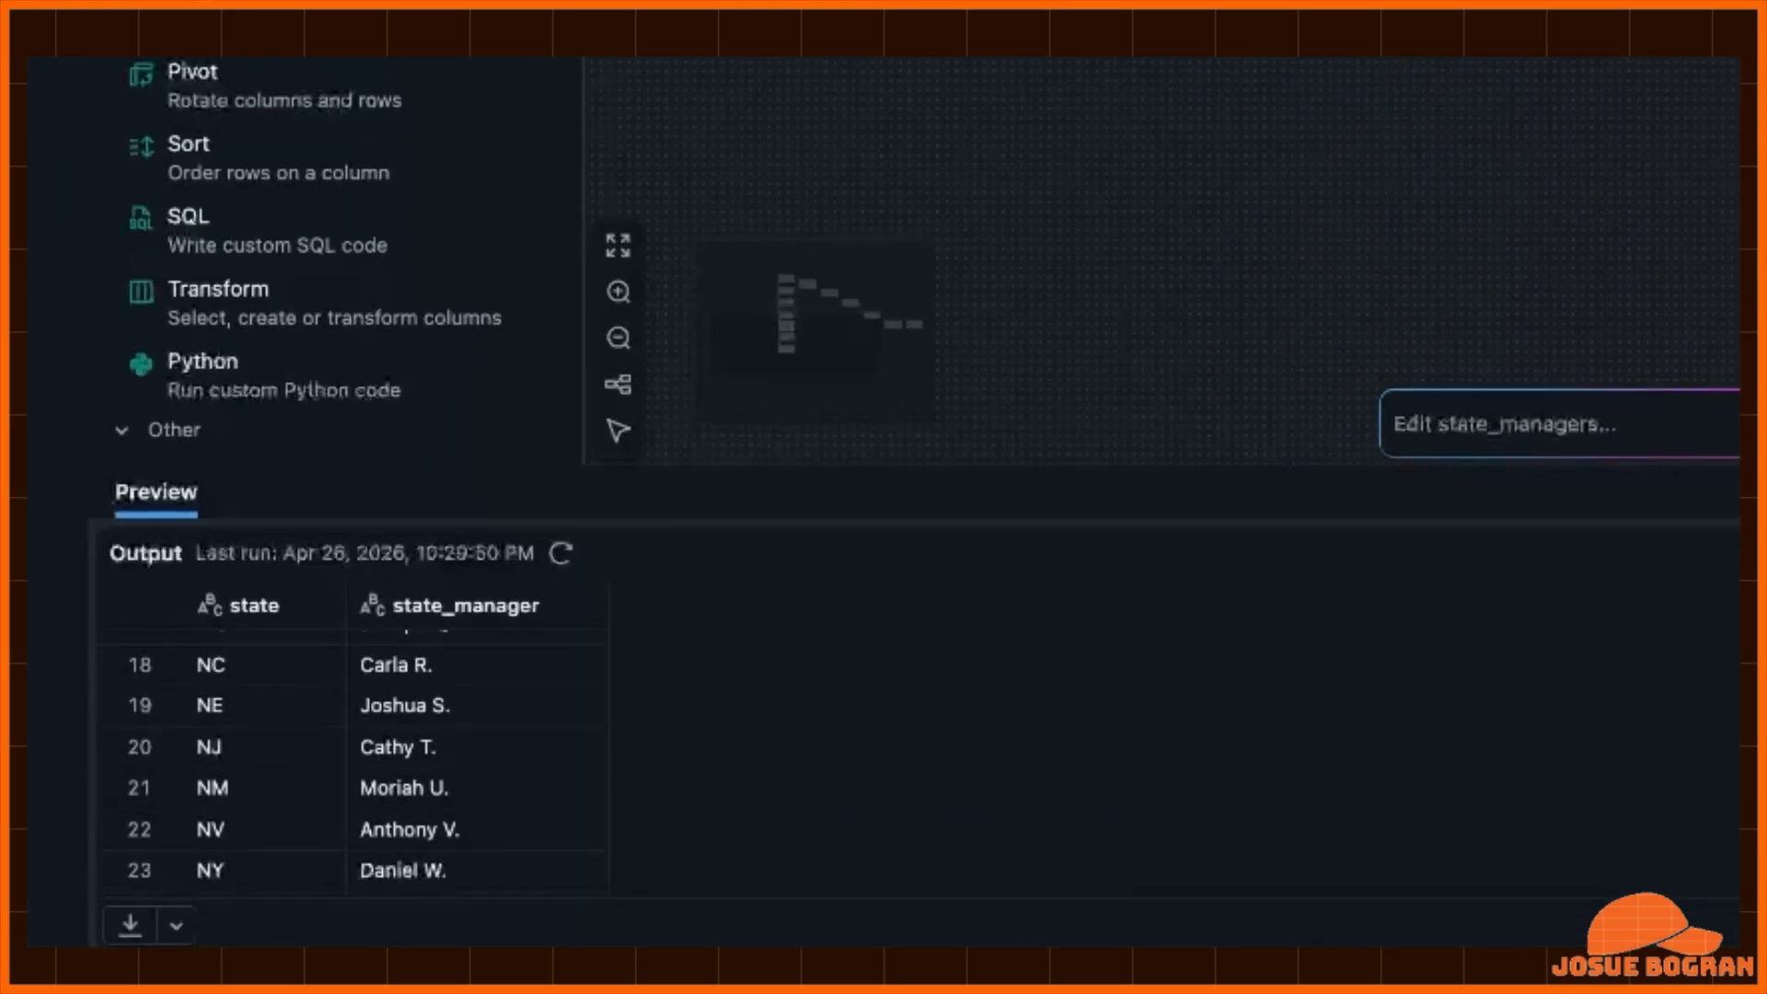
scroll(350, 773, down, 1)
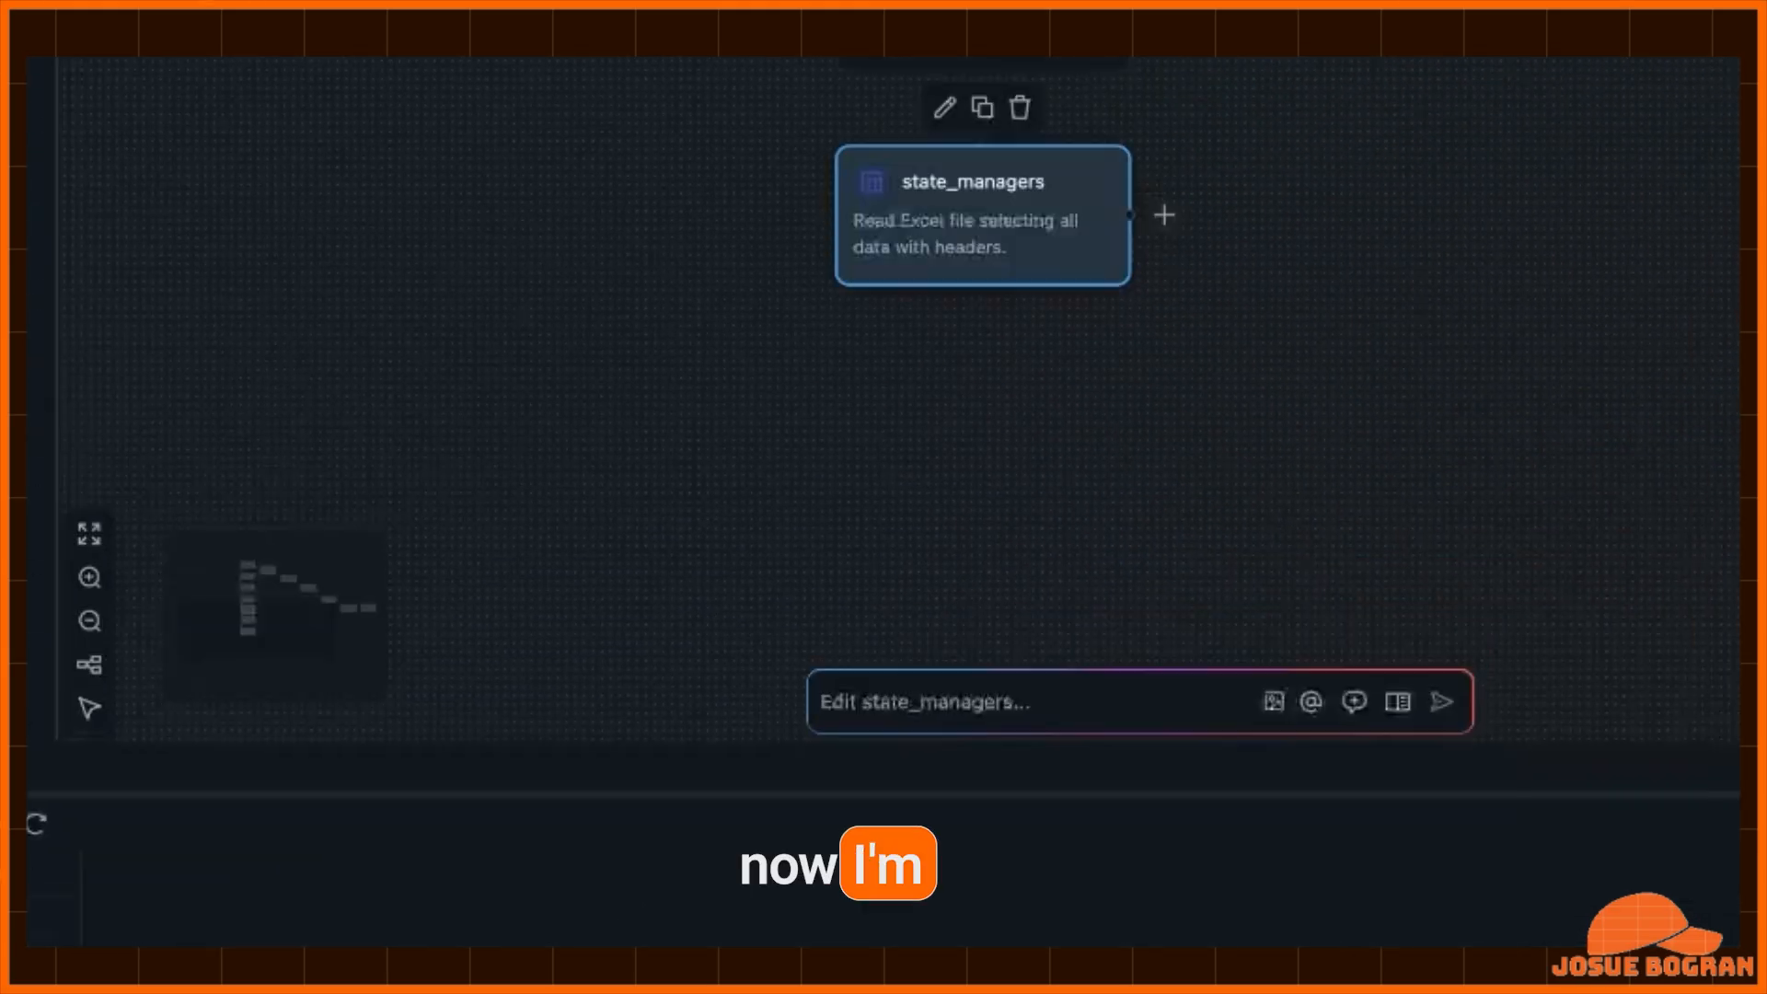
click(1668, 424)
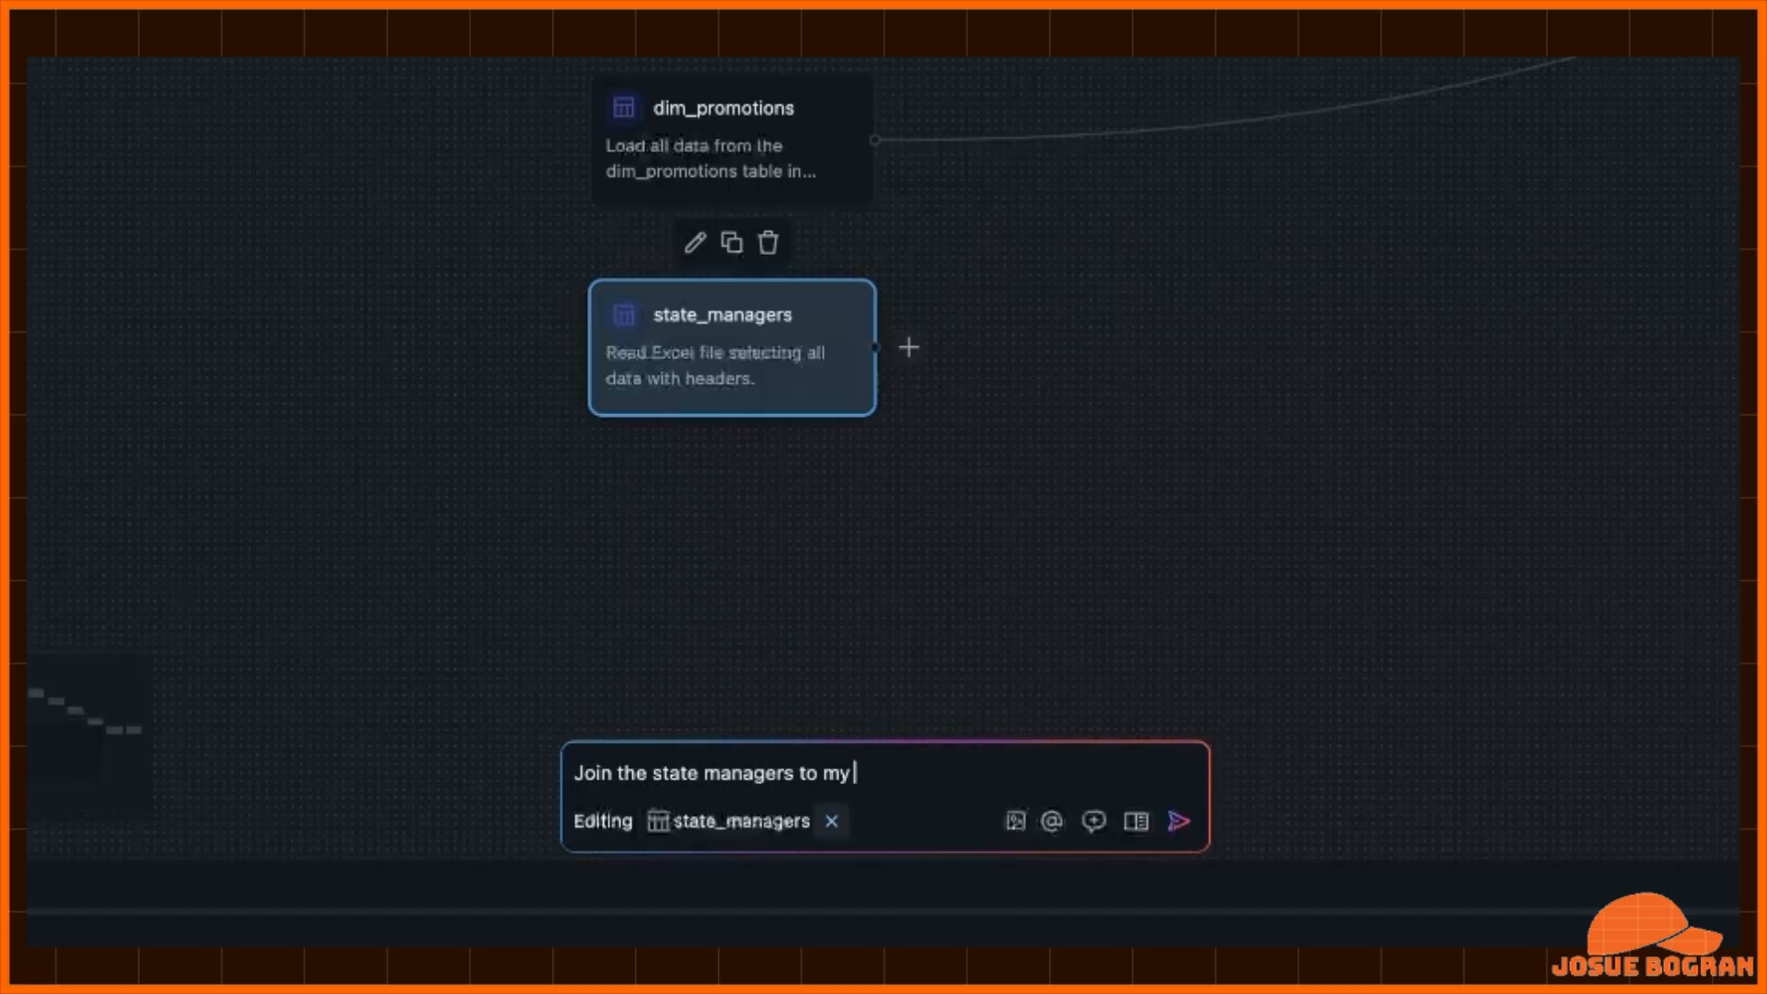
key(Return)
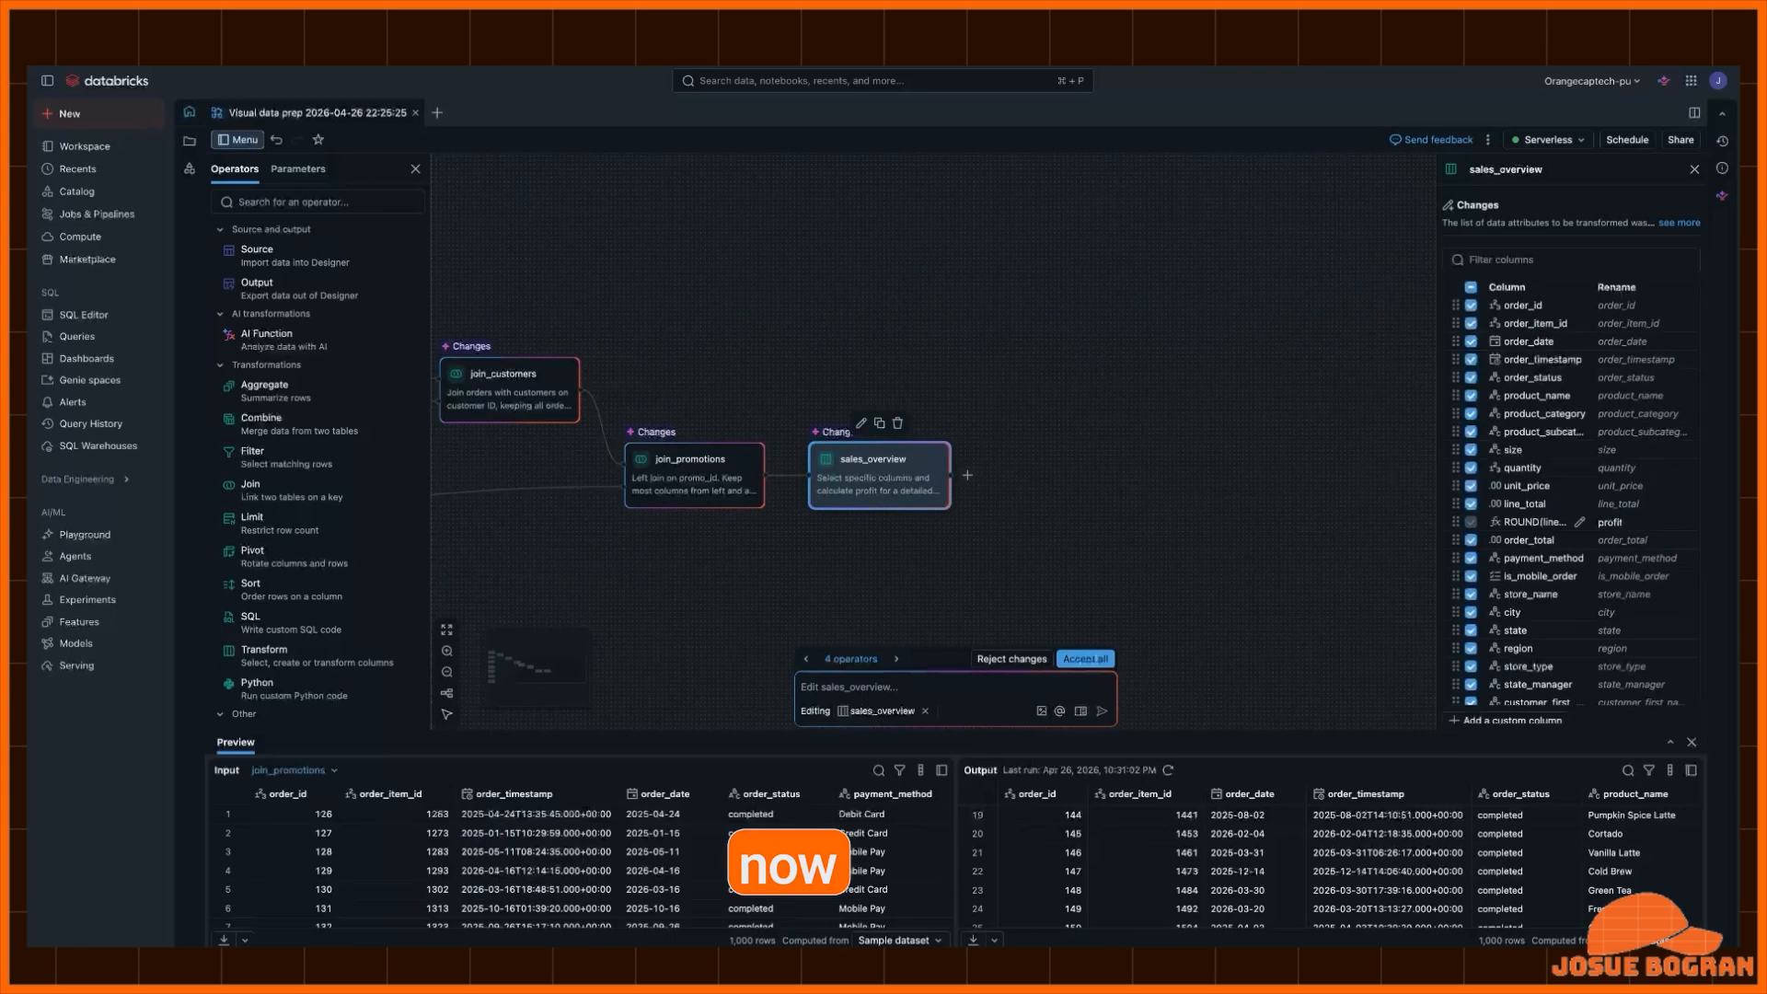
scroll(1330, 865, right, 10)
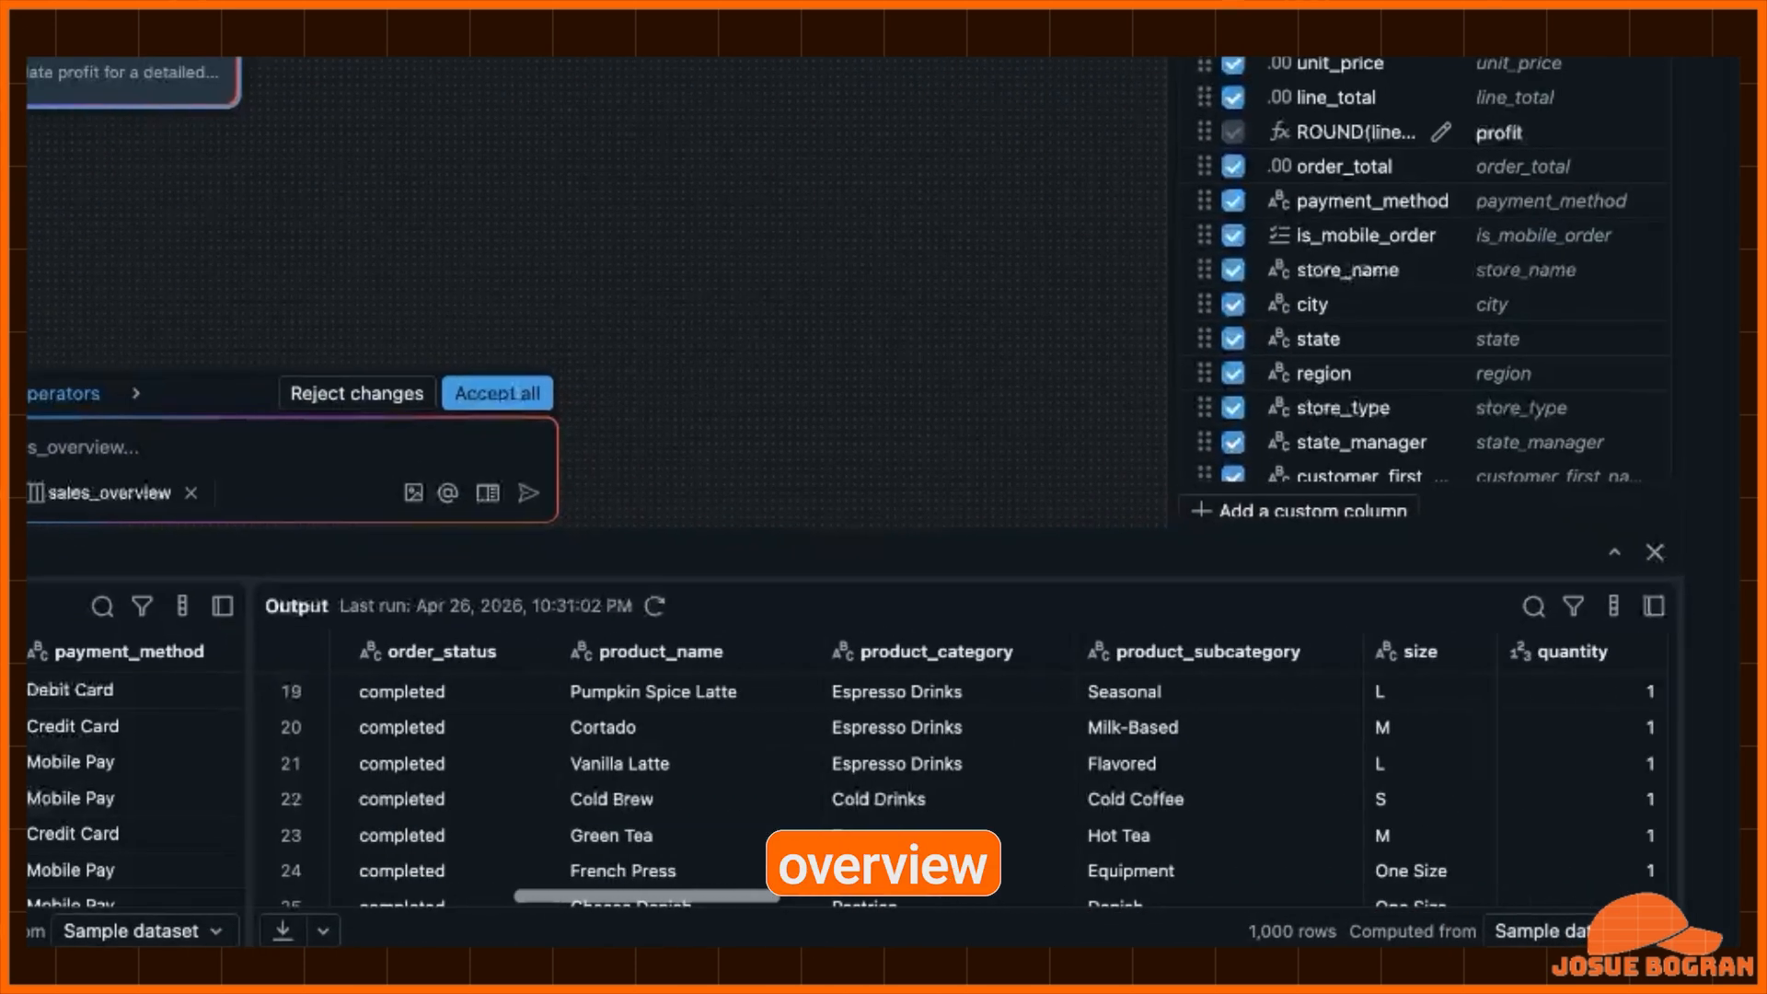
scroll(1003, 773, right, 15)
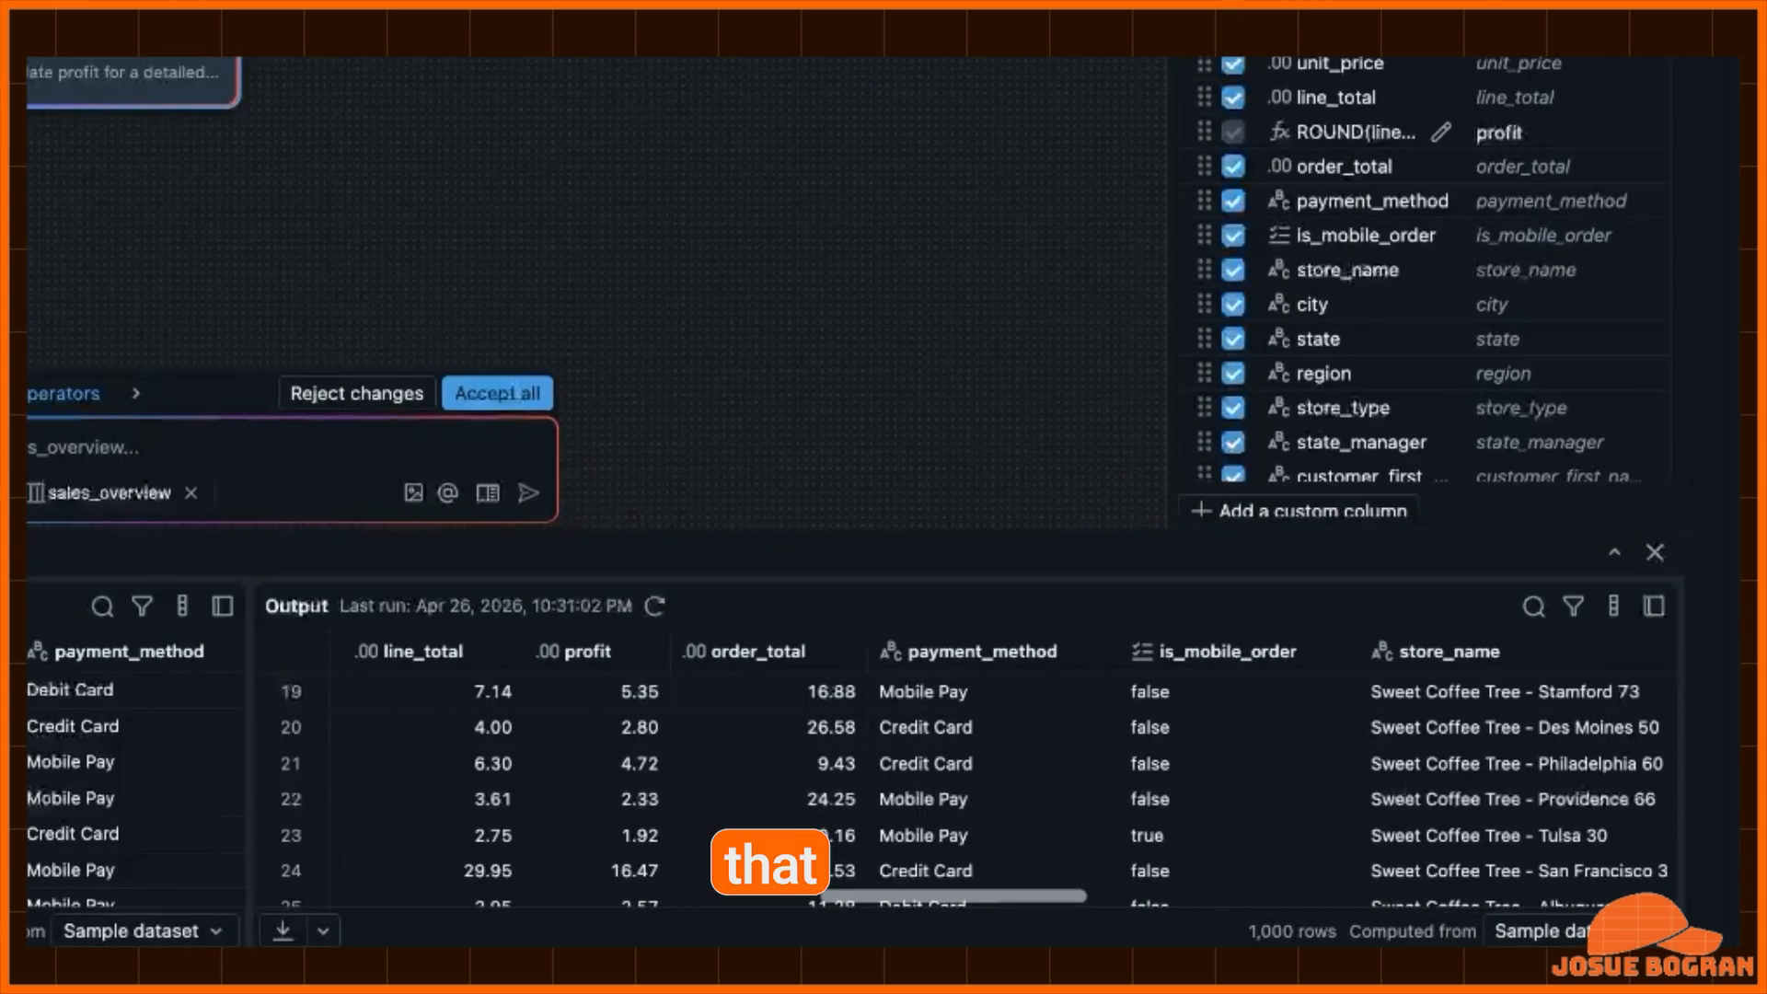
scroll(1003, 773, right, 15)
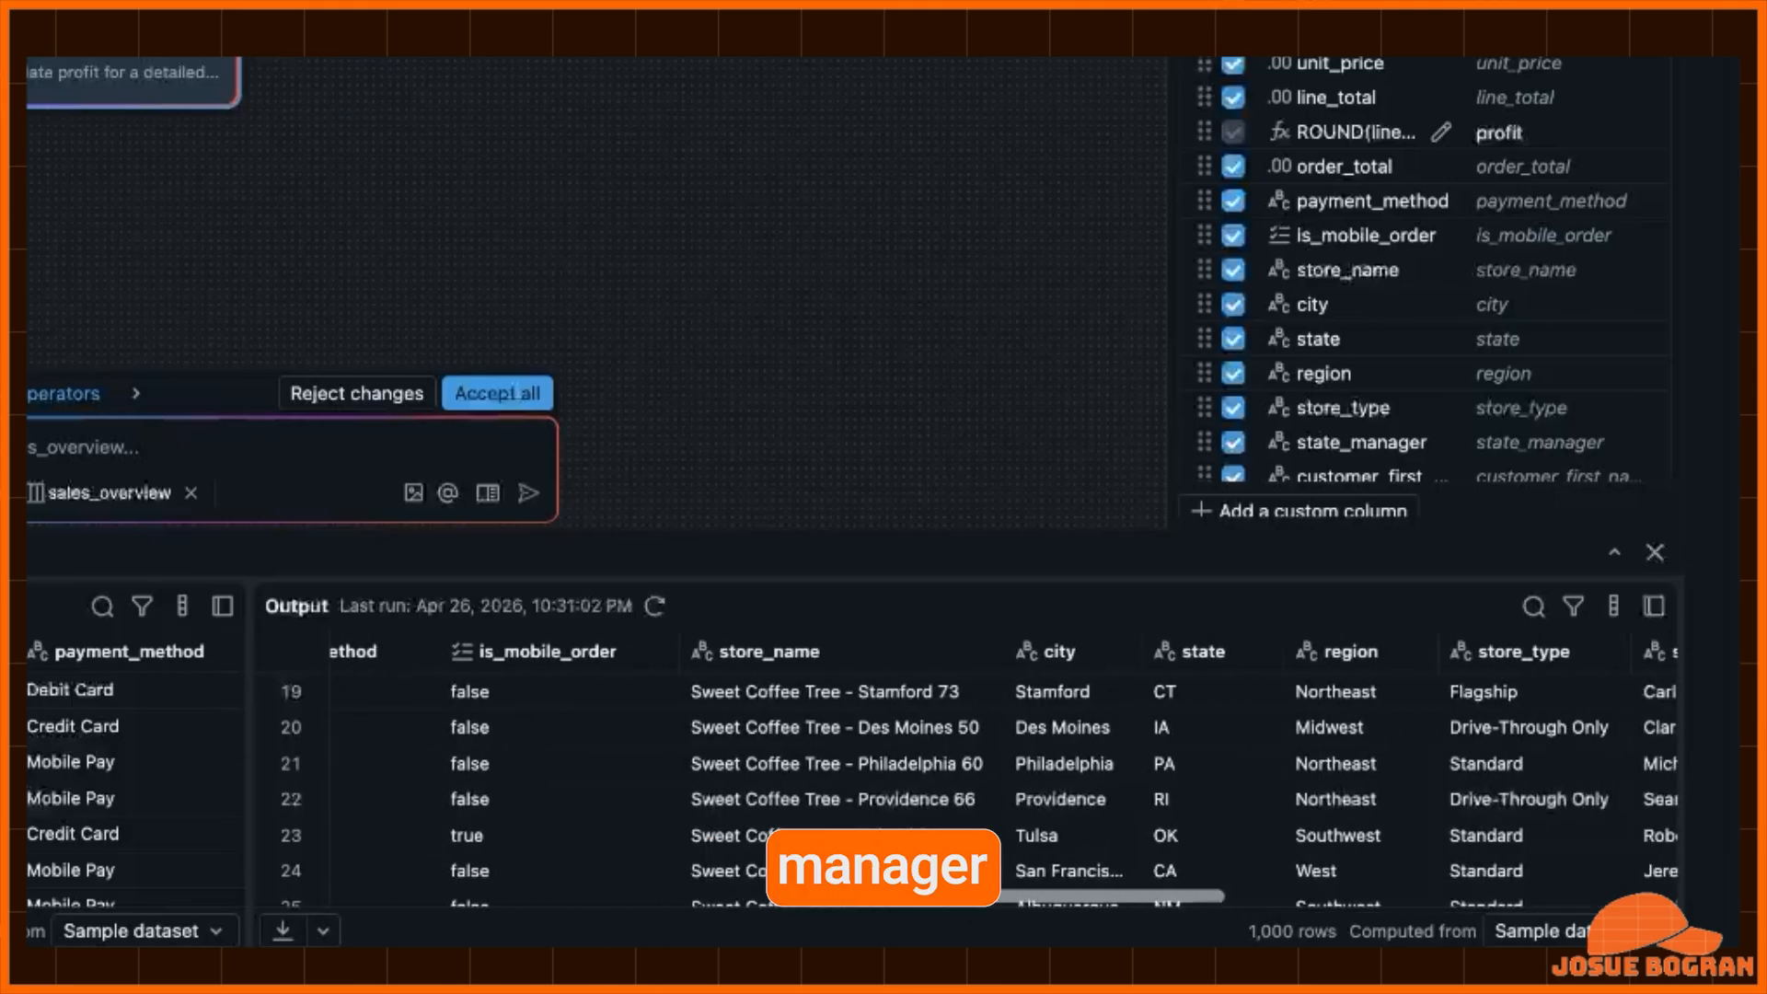
scroll(1003, 773, right, 10)
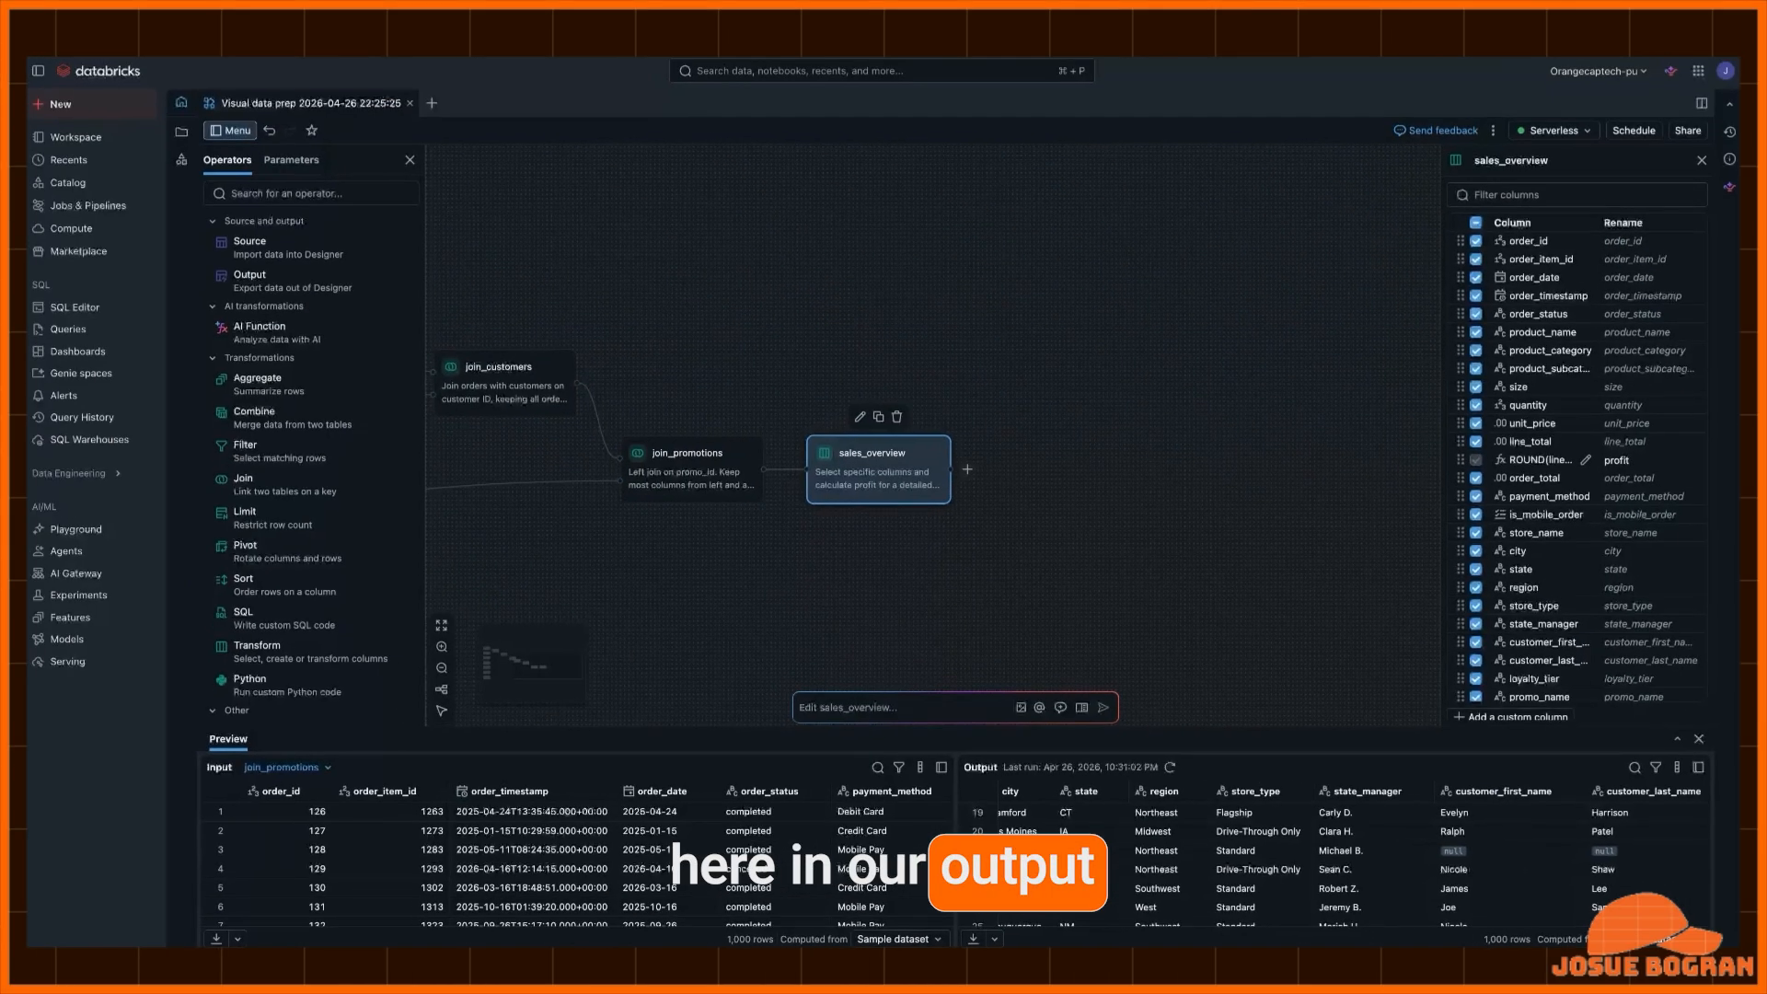
- Reorganize the workflow graph with Auto layout
scroll(934, 432, left, 10)
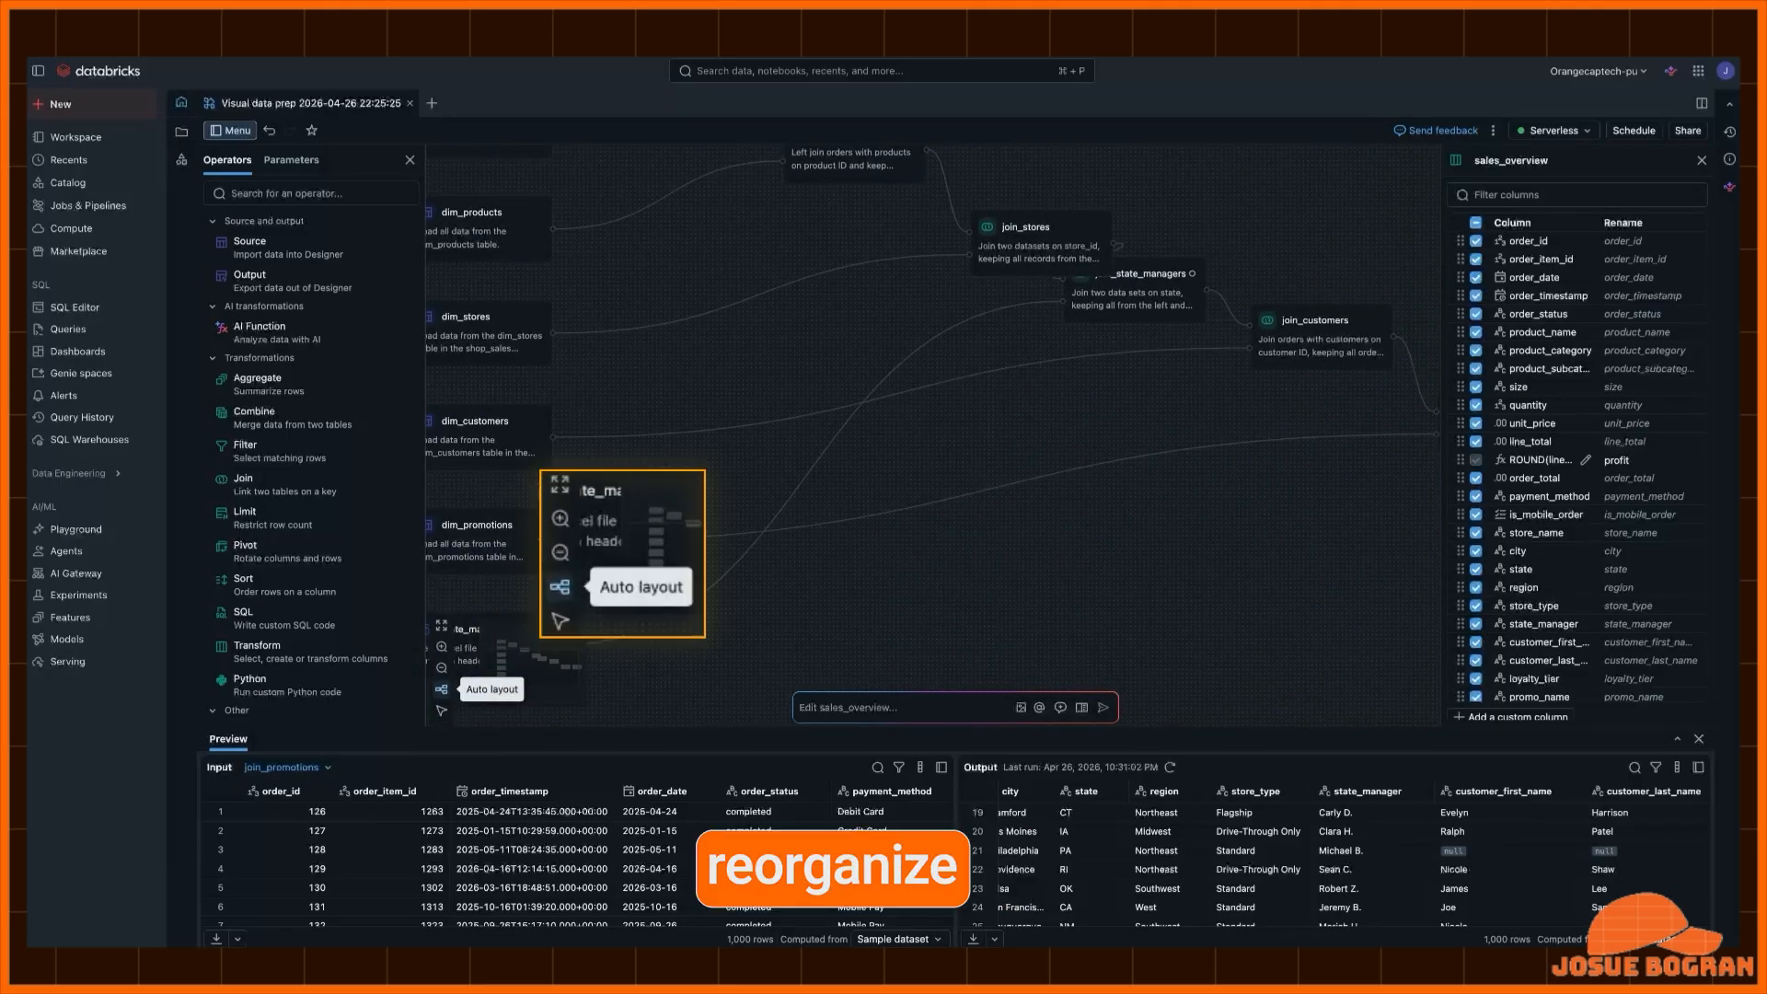
click(441, 690)
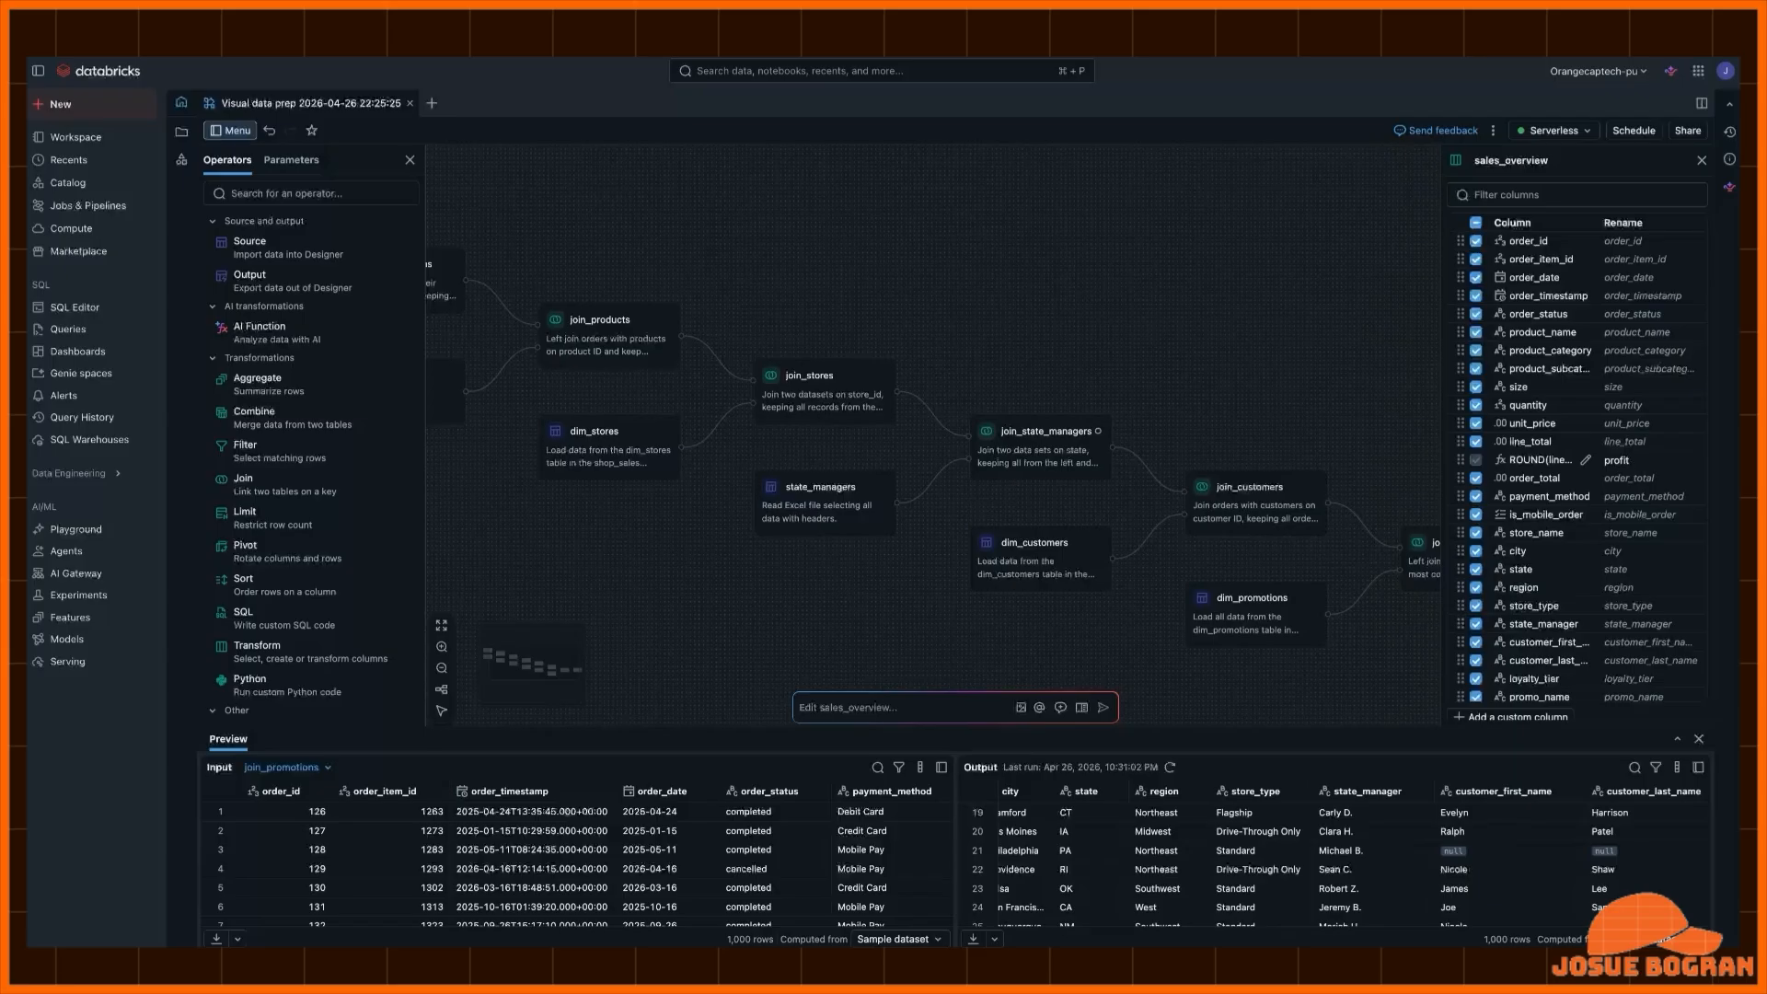
- Ask the assistant, editing sales_overview, to "Give me 5 different views to help me understand my sales more concisely/in a cleaner way"
scroll(934, 432, left, 10)
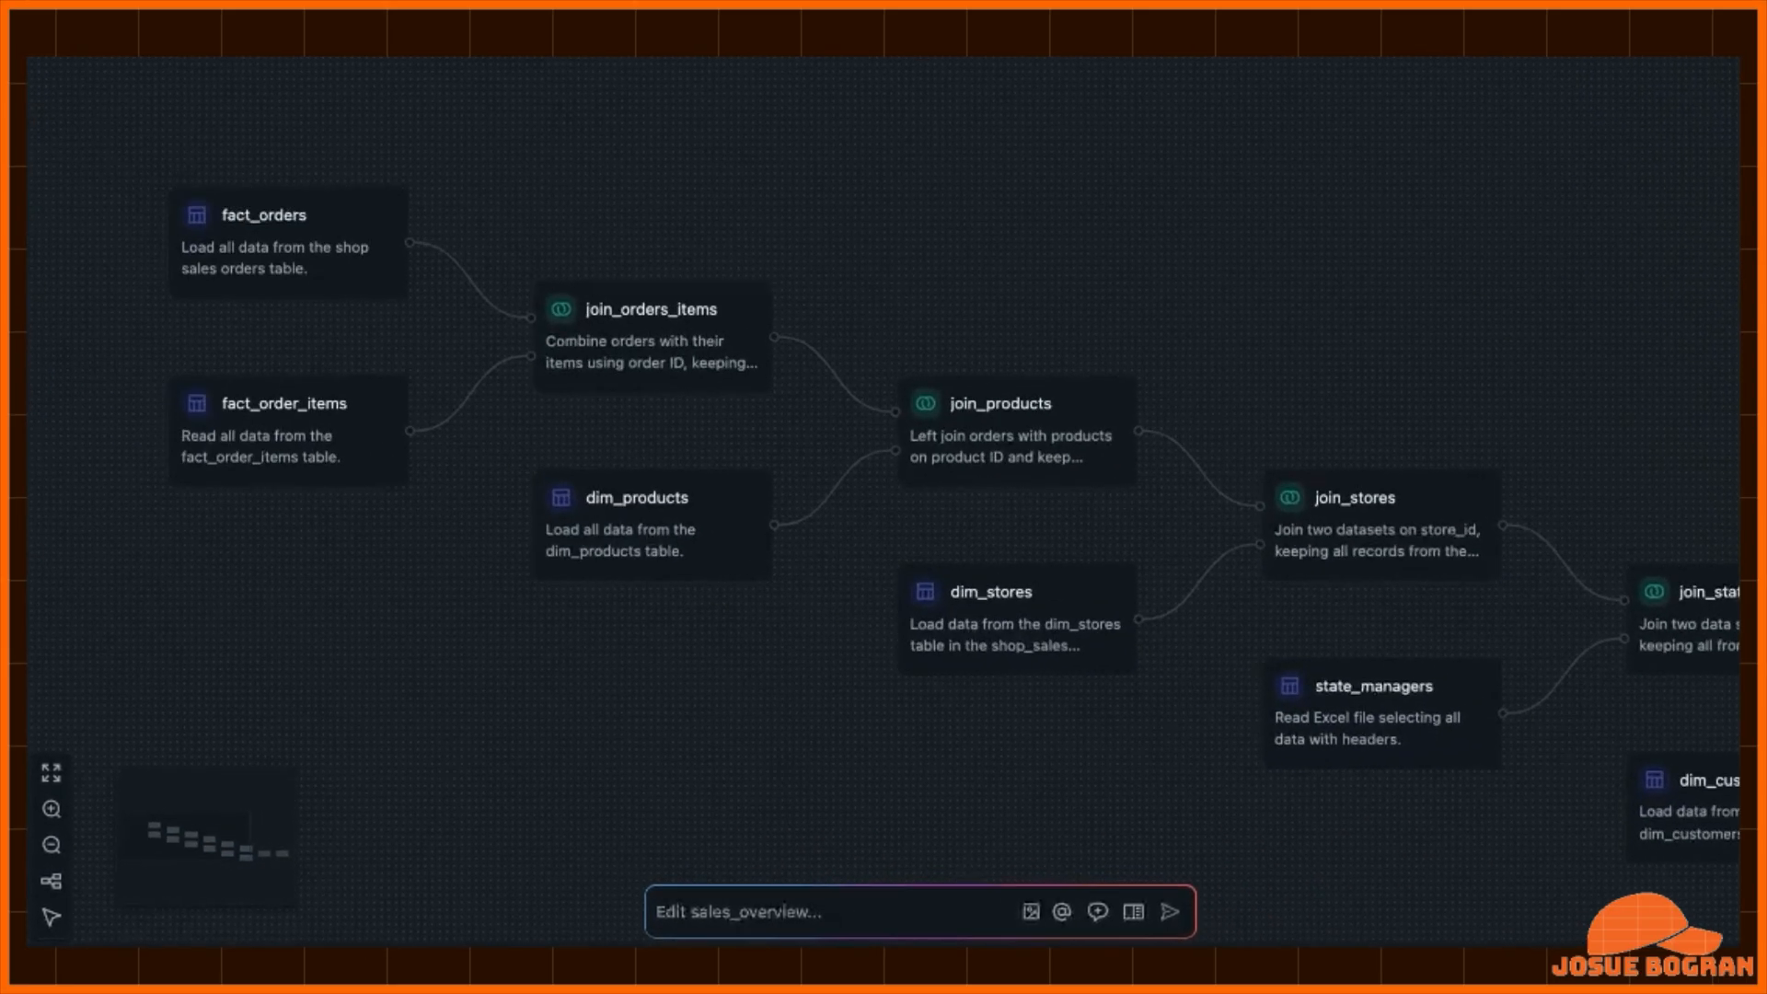
scroll(934, 433, right, 10)
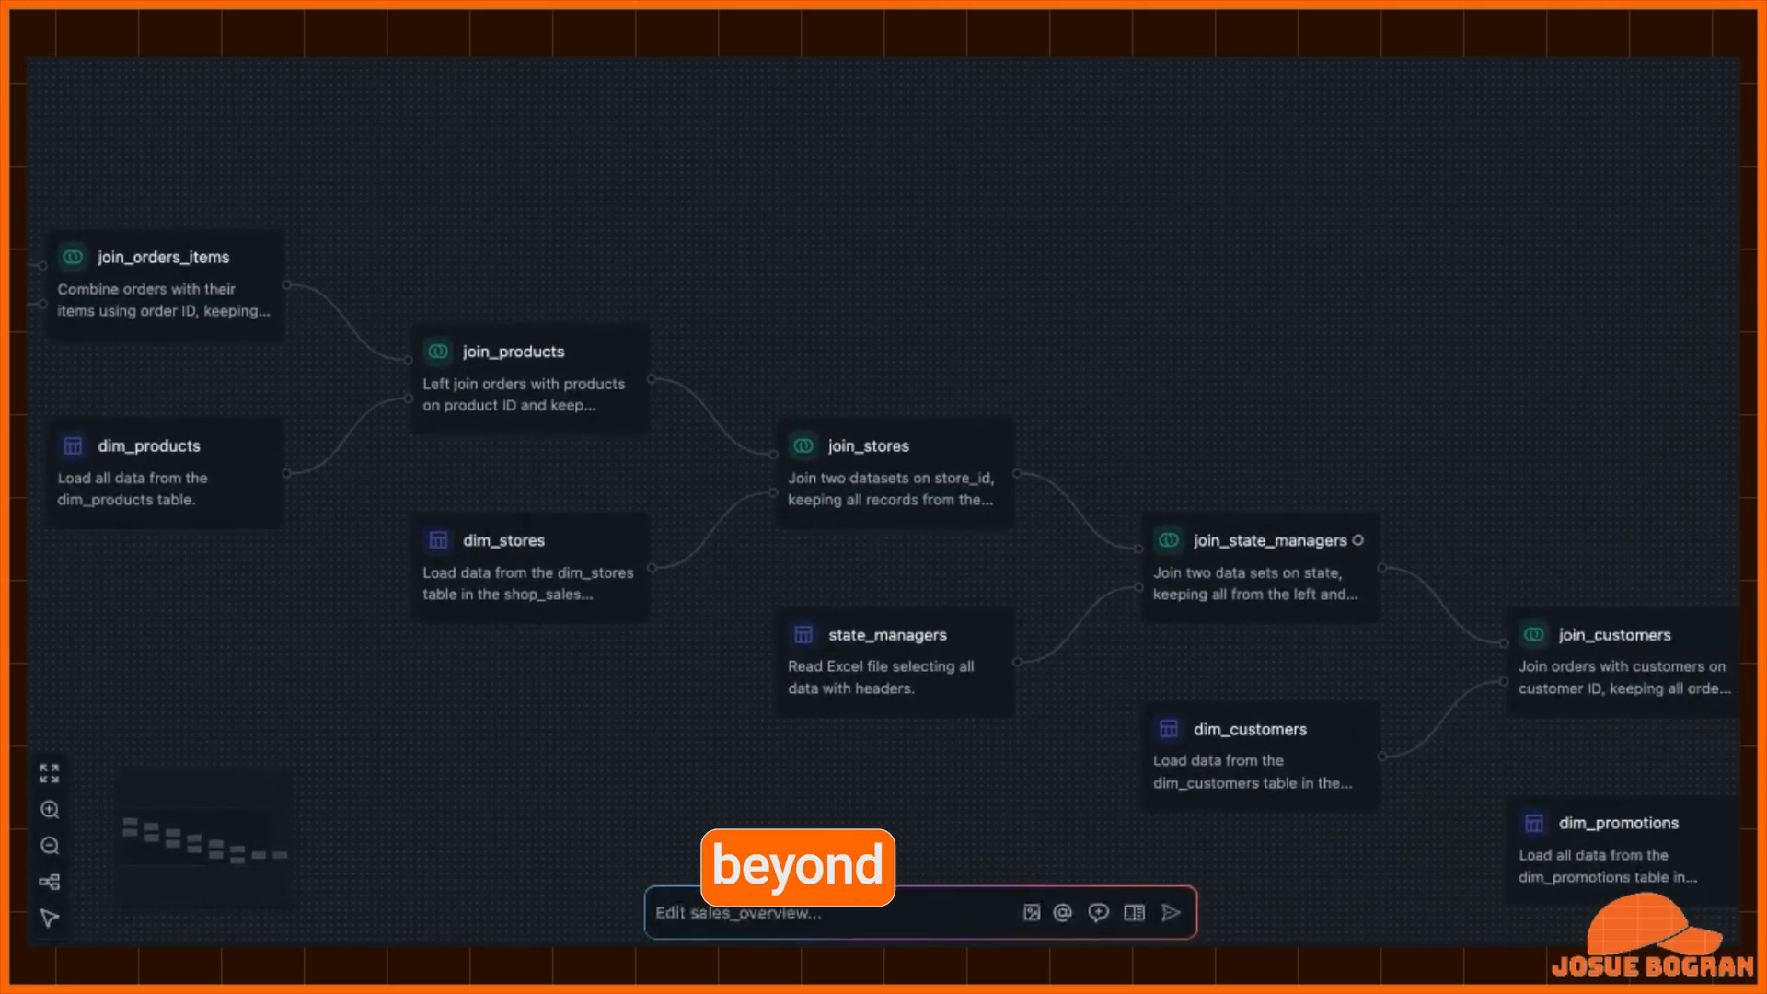
scroll(934, 461, right, 10)
scroll(934, 460, right, 10)
scroll(934, 460, down, 5)
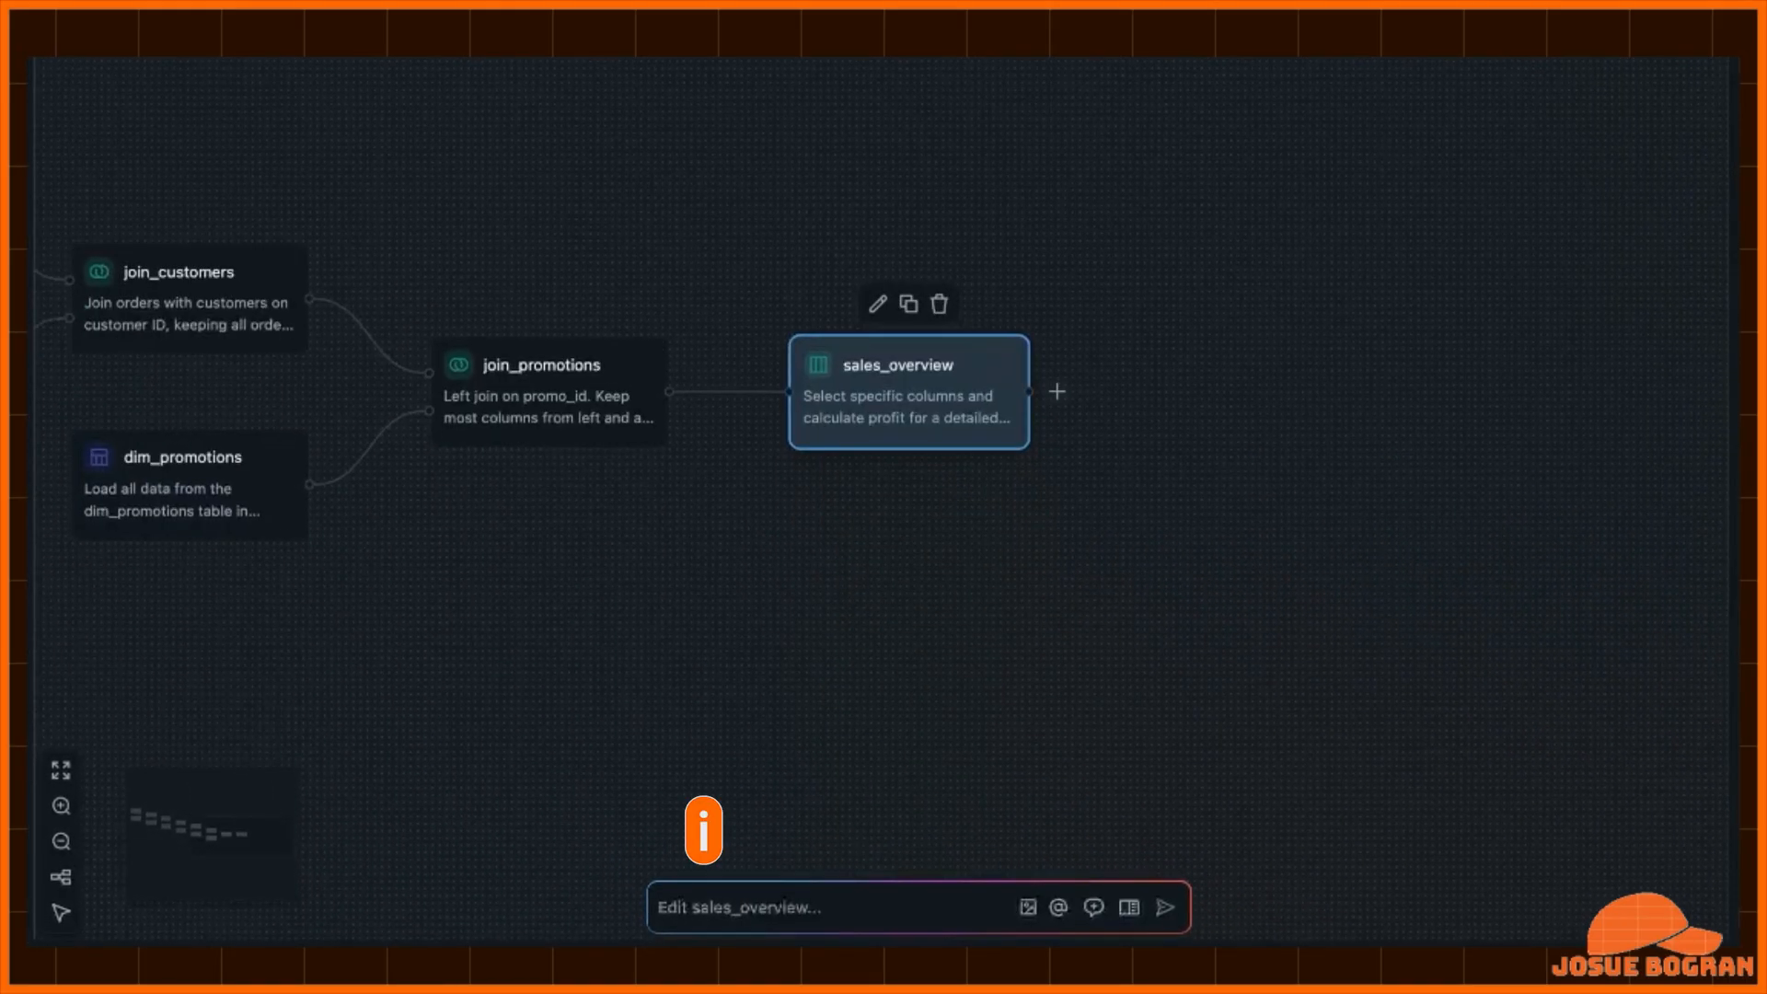
click(740, 908)
text(Give me )
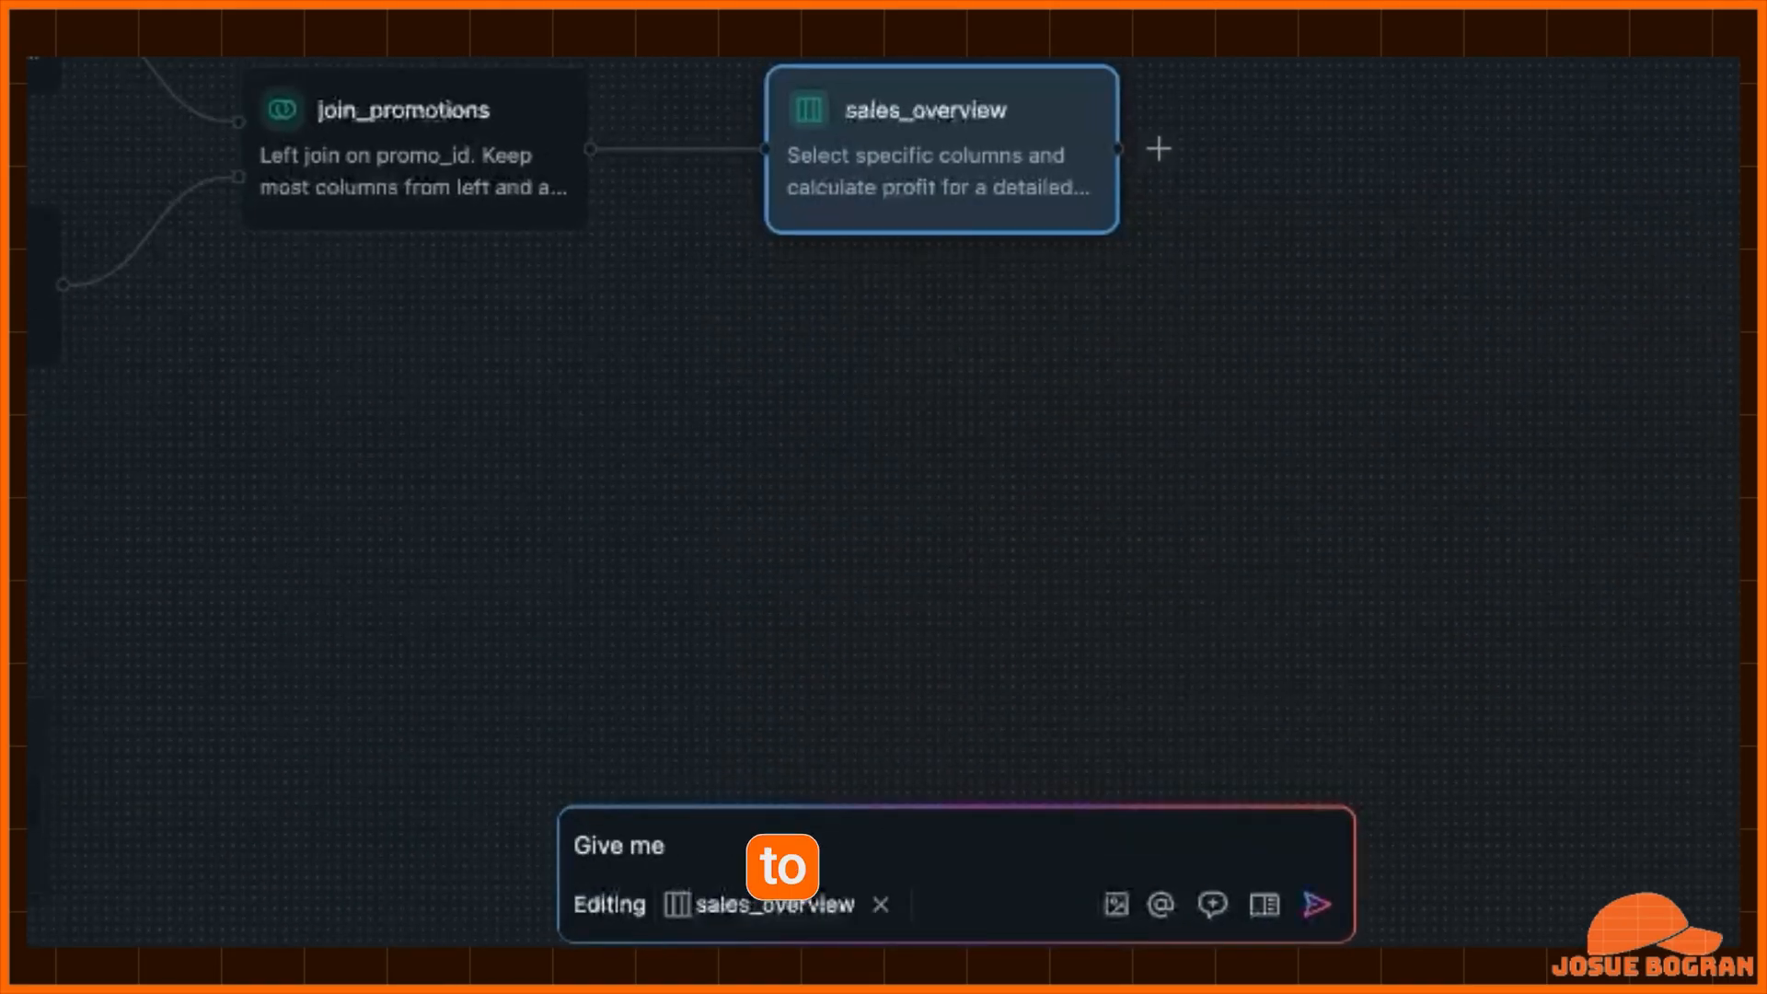
text(5 different views to help me understand my sales more concisely/in a cleaner way)
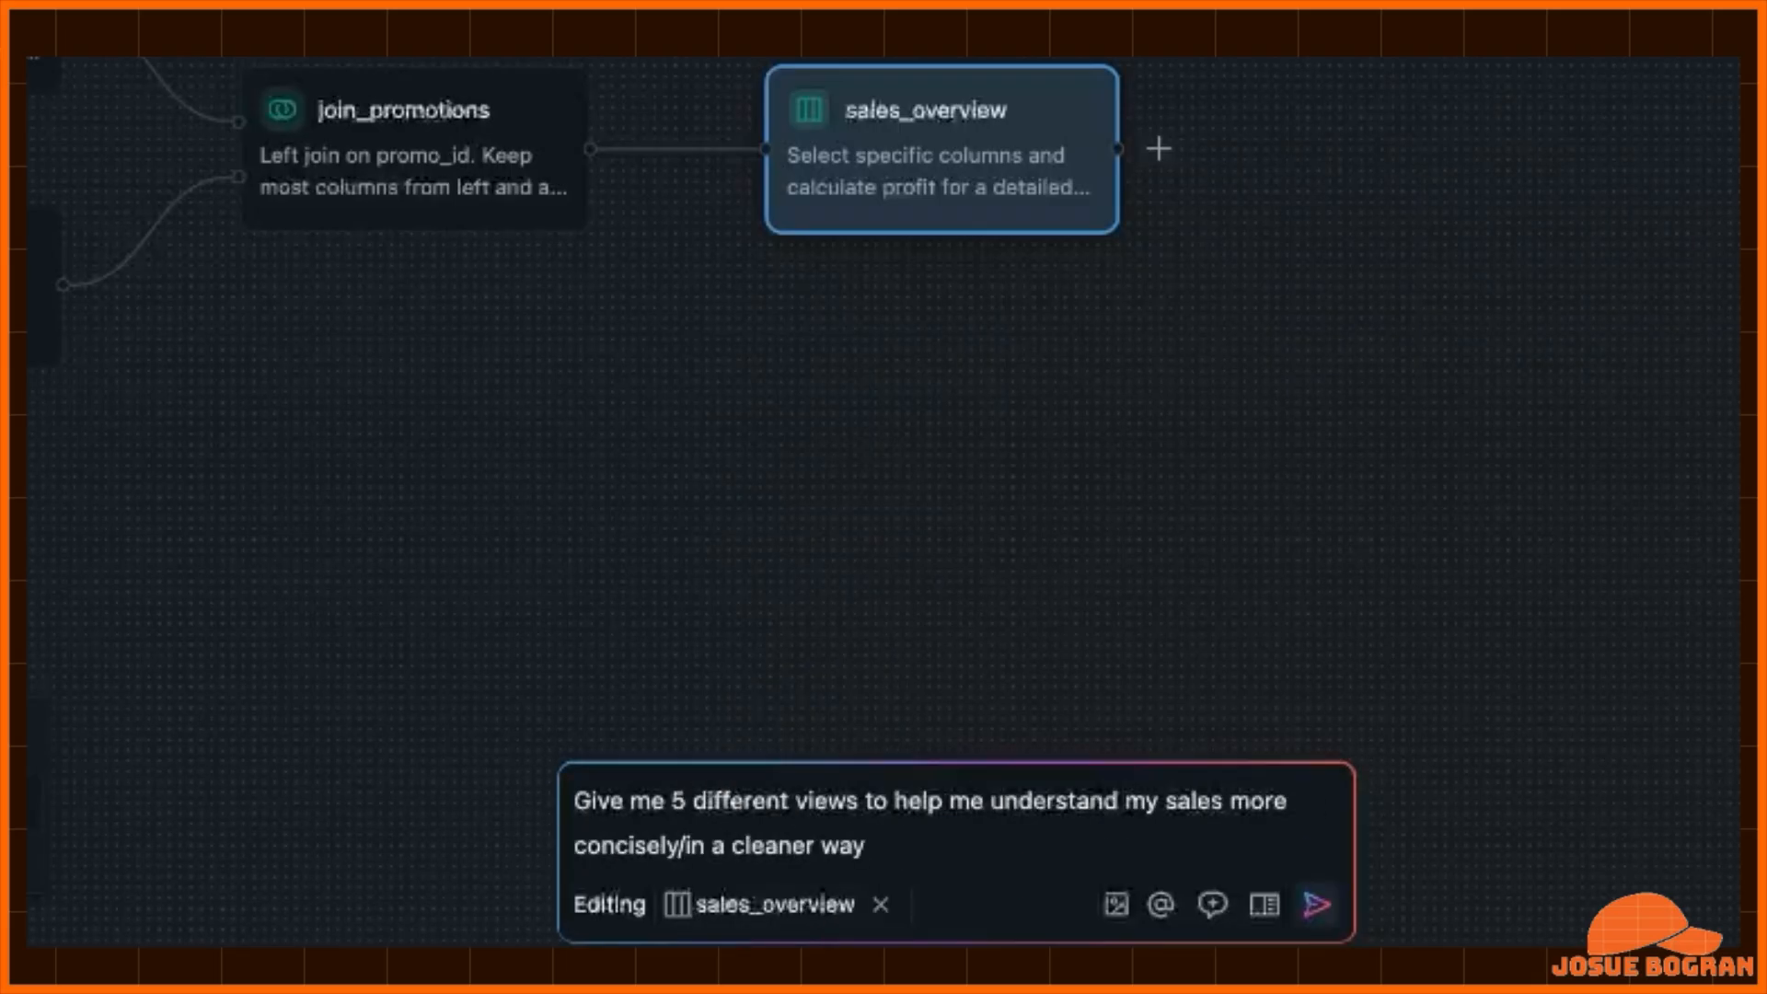
key(Return)
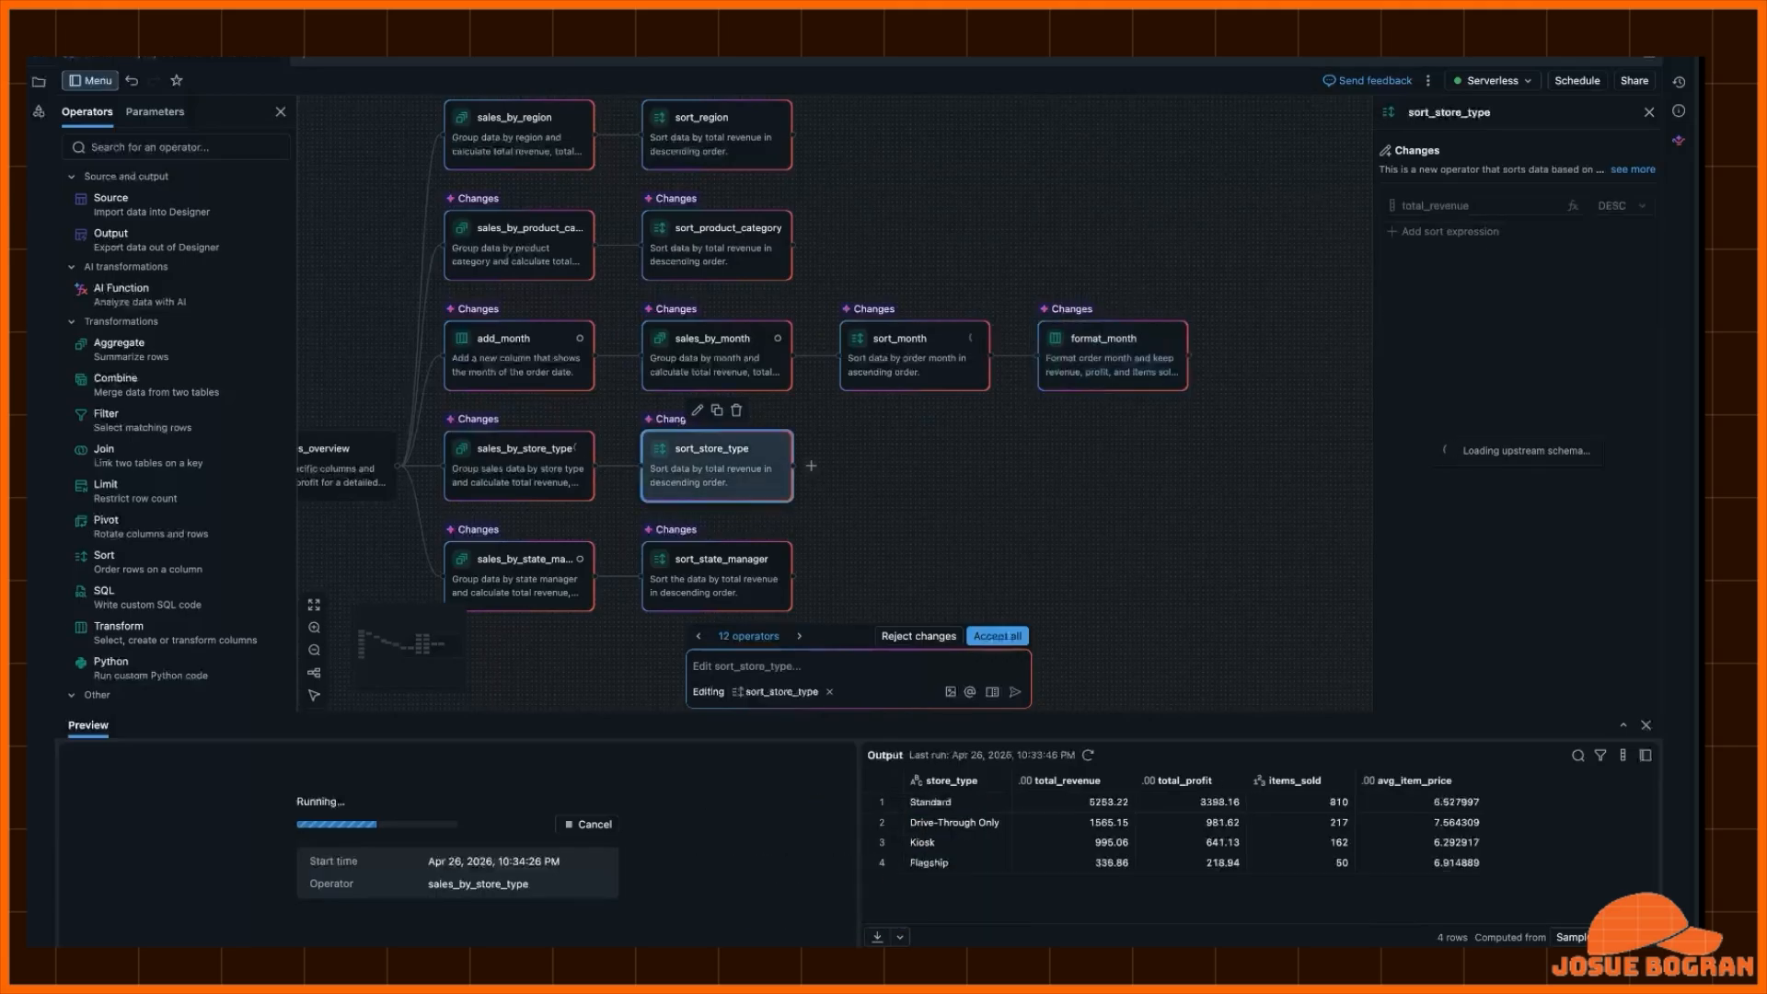
- Select the sort_state_manager operator and accept all 12 operators the assistant proposed
click(717, 576)
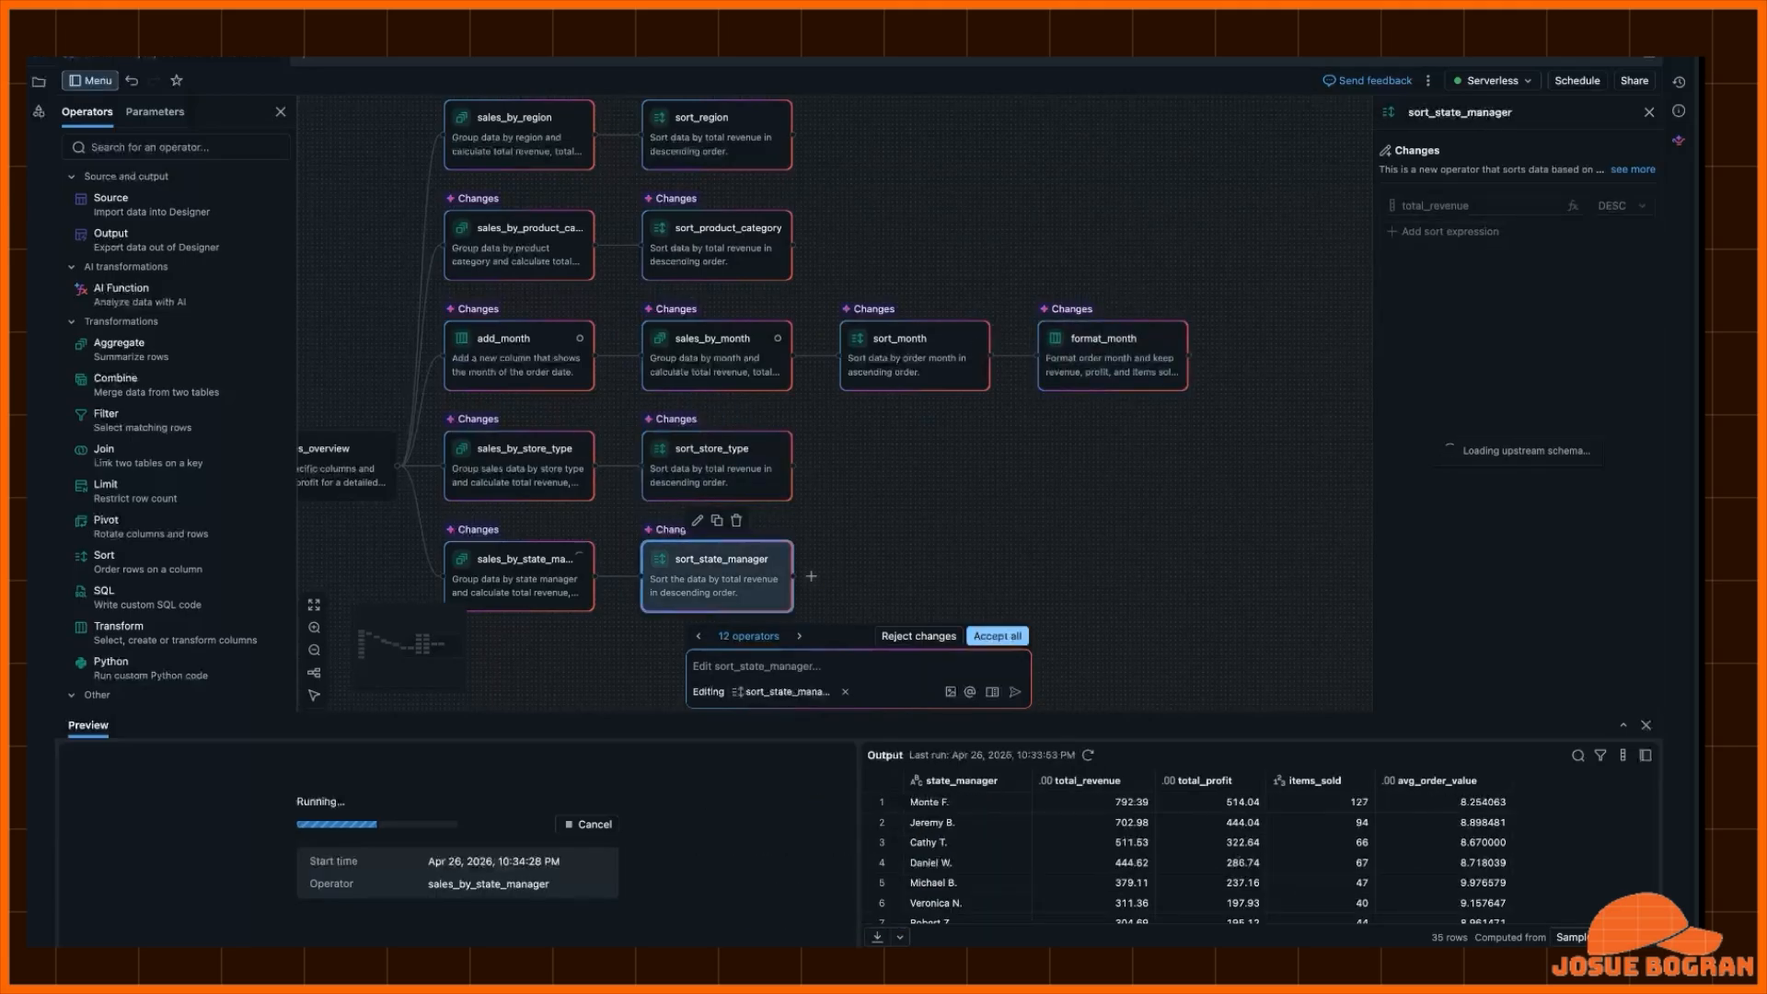
click(998, 636)
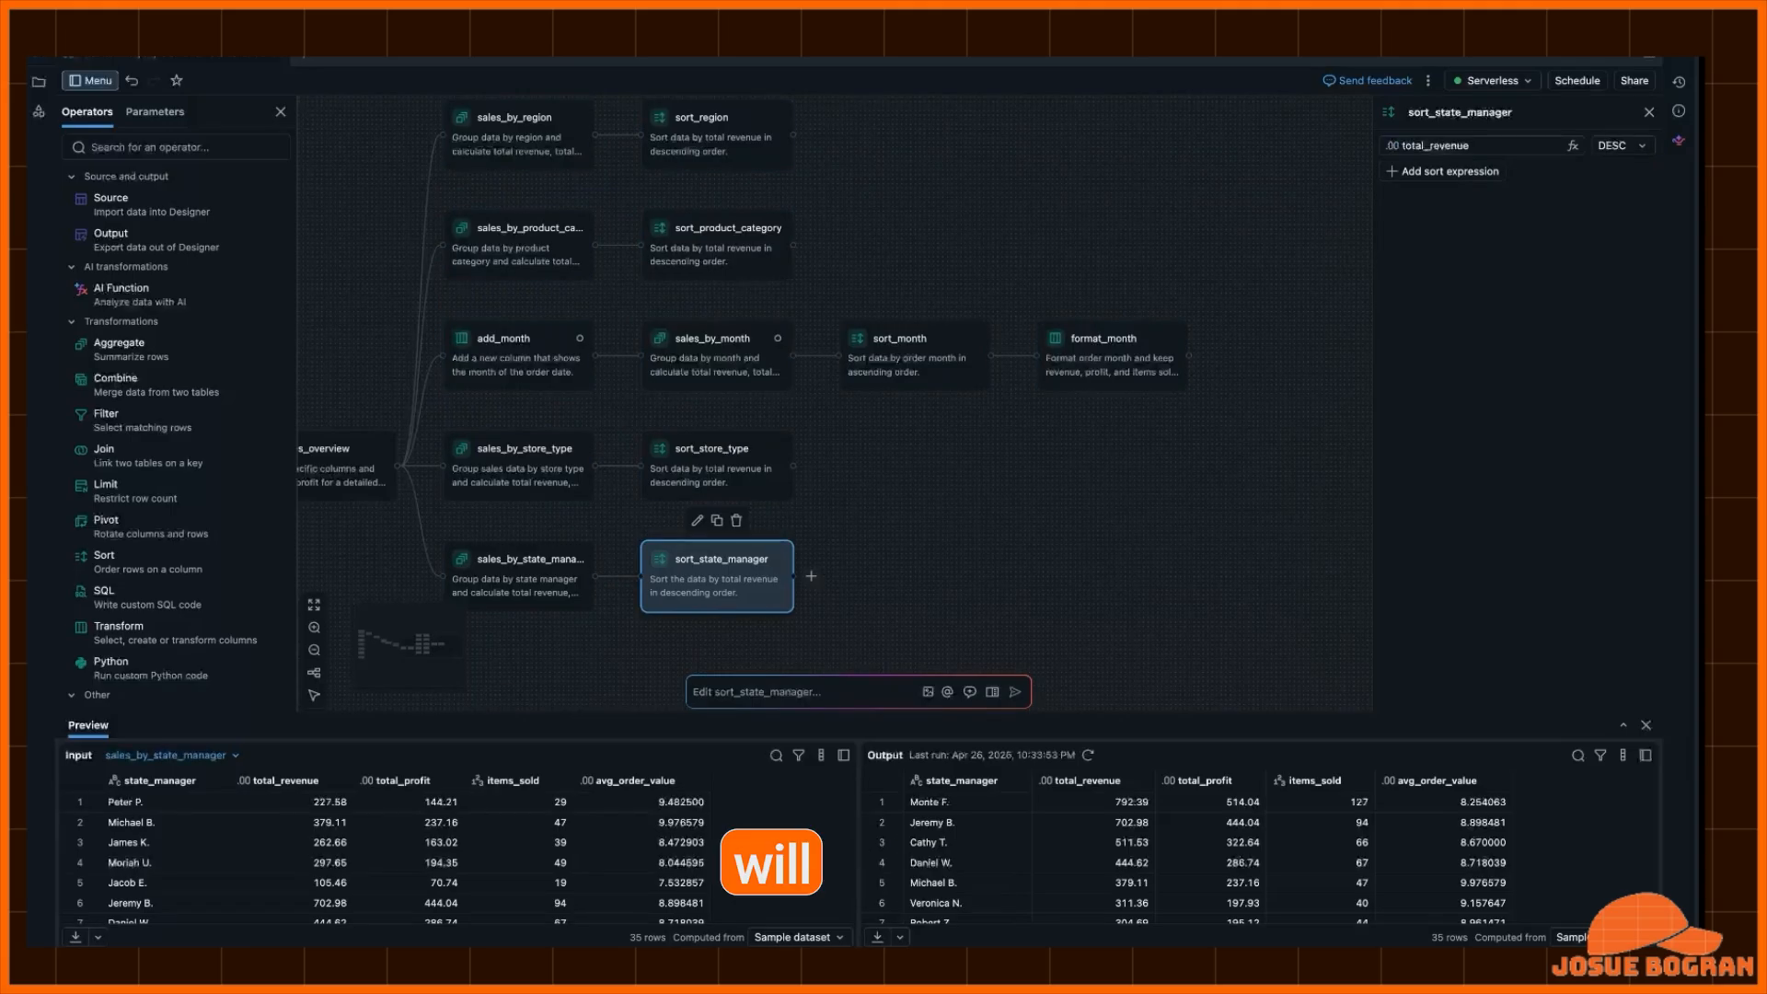
- Ask the assistant, editing sort_store_type, to create a split for loyalty and non-loyalty customers for this view
click(717, 467)
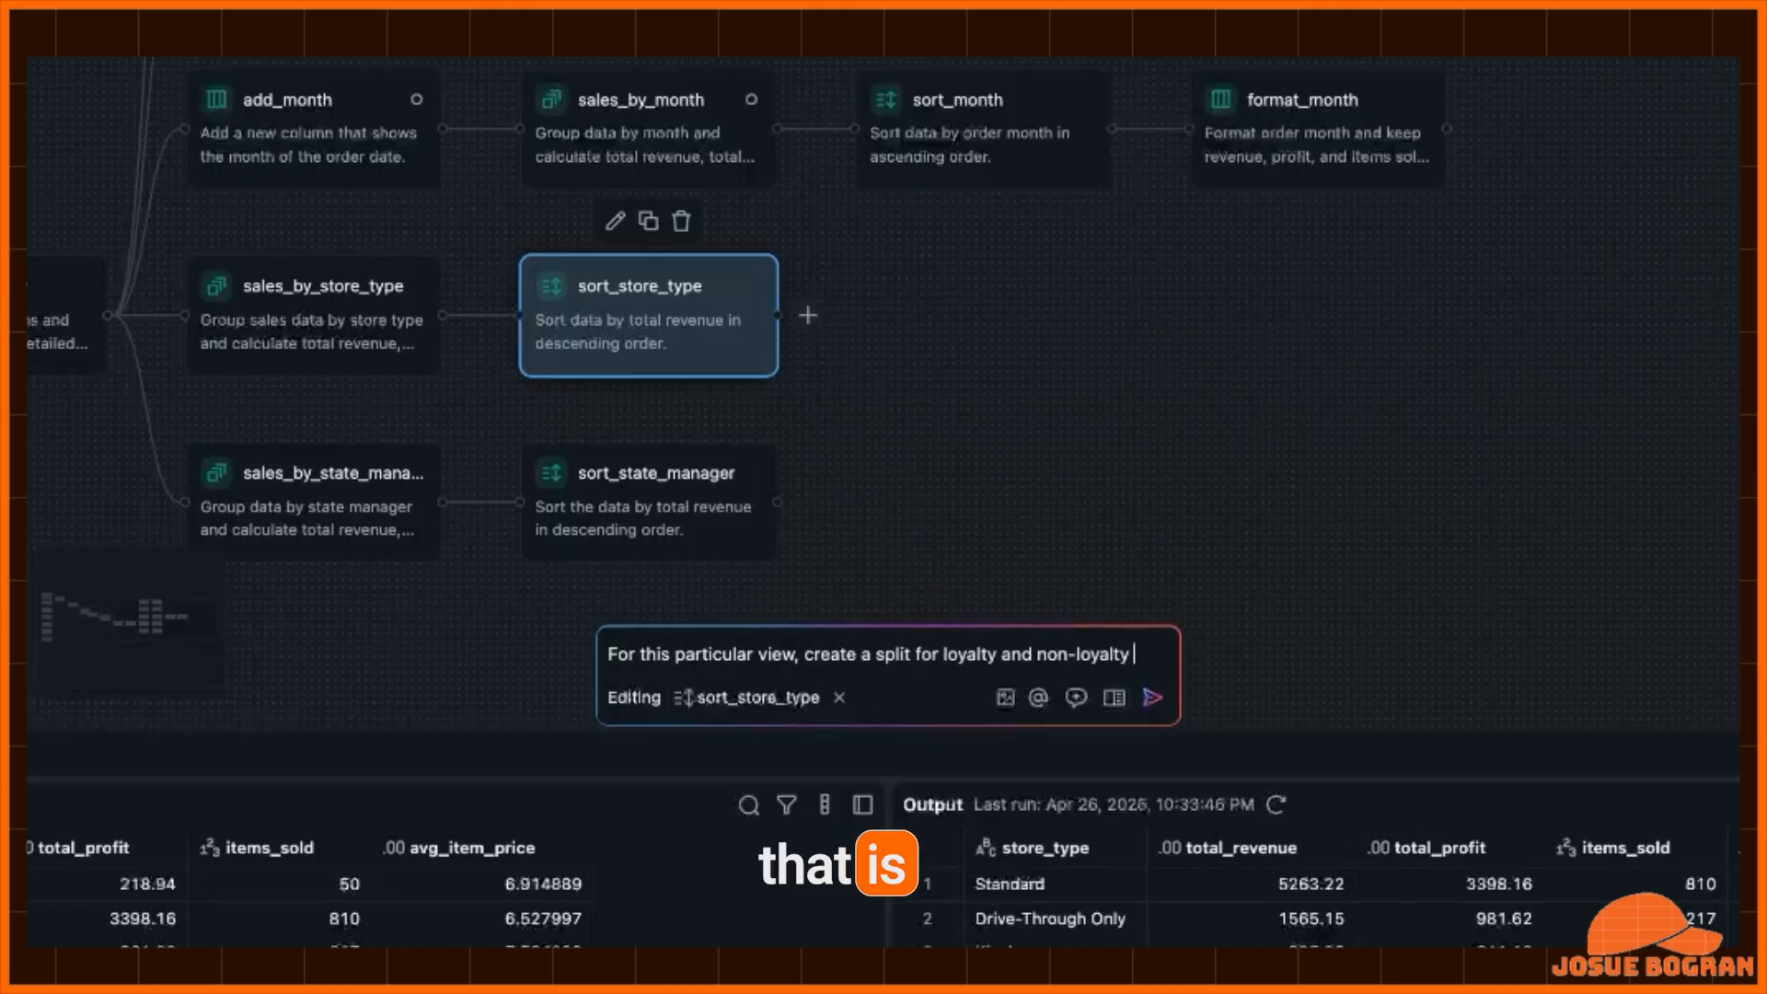
text(customers)
key(Return)
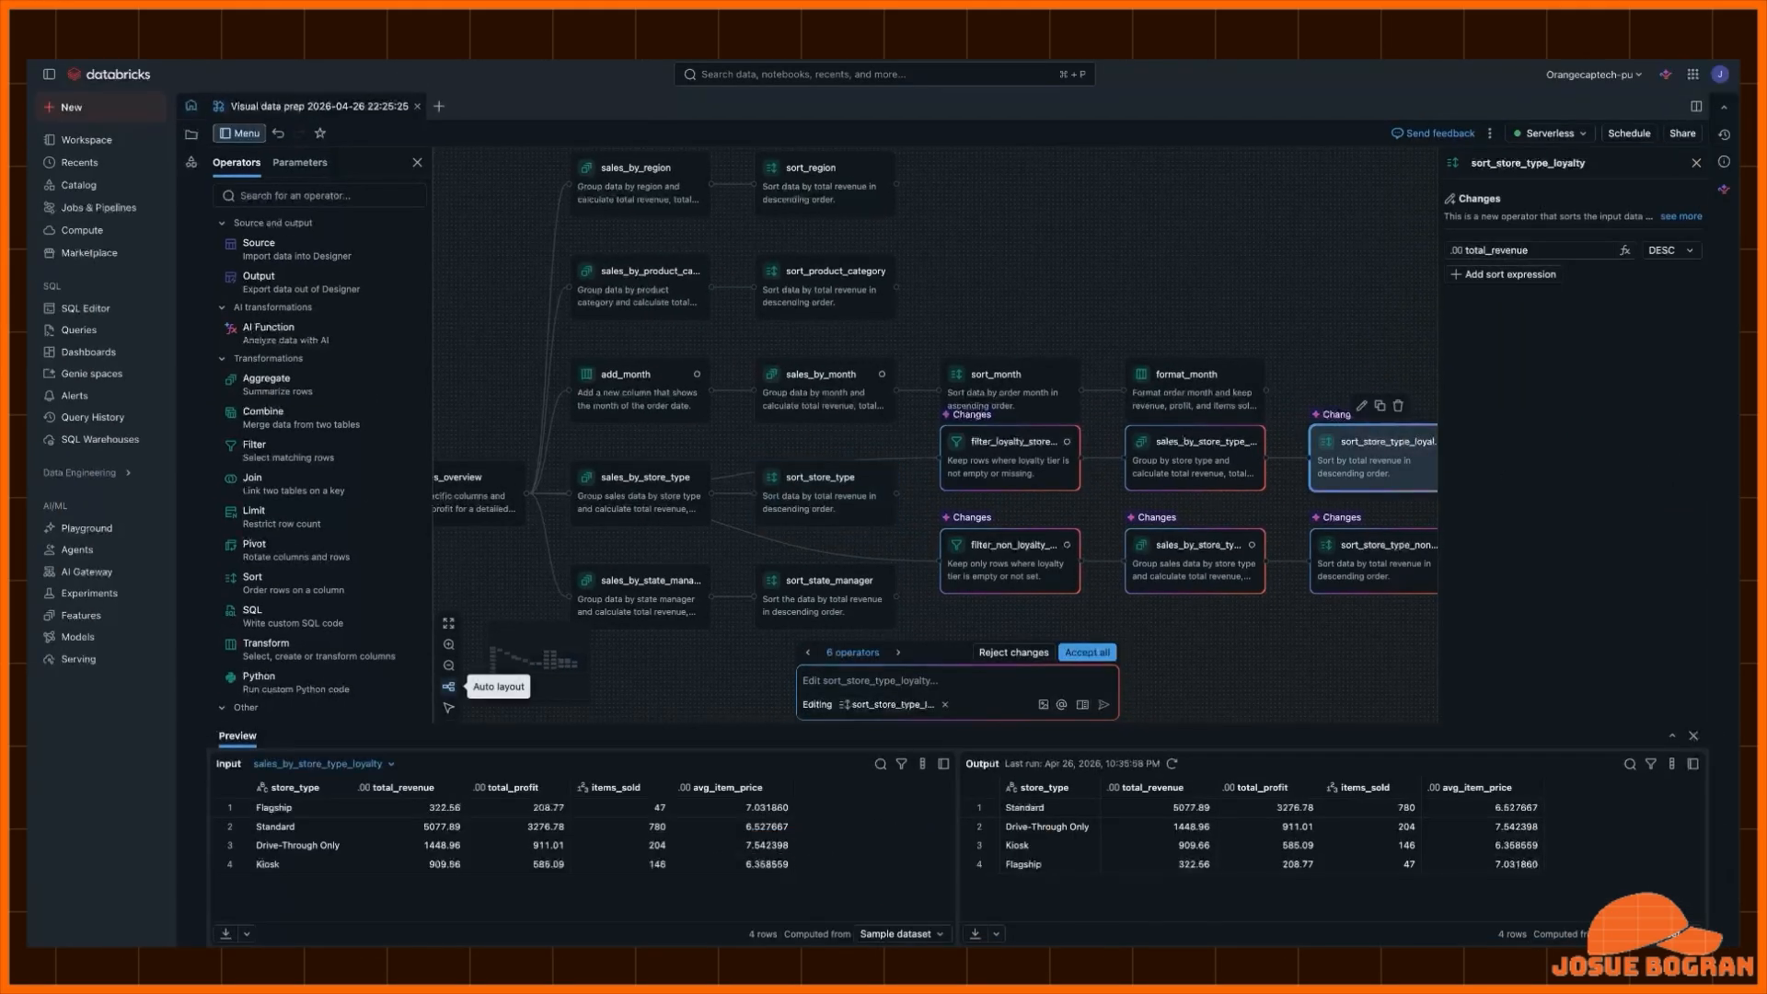
- Auto-arrange the graph, review the six proposed loyalty and non-loyalty filter, aggregate and sort operators, and accept all changes
click(448, 687)
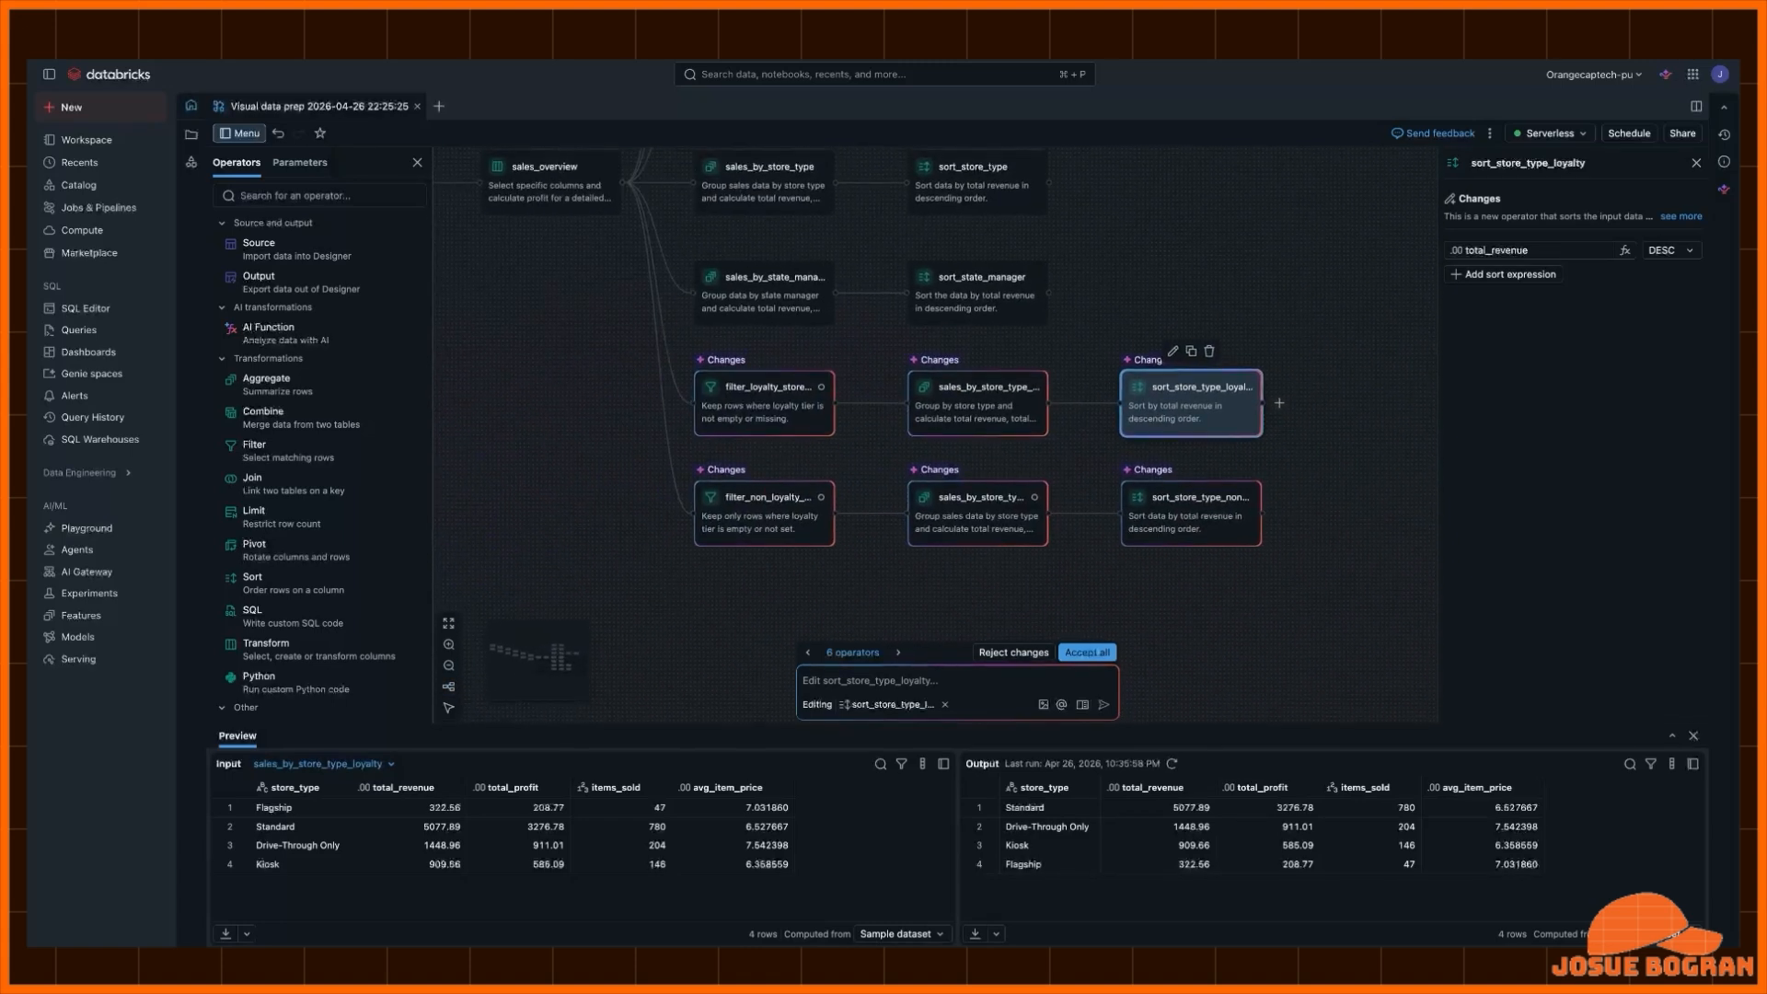
click(764, 402)
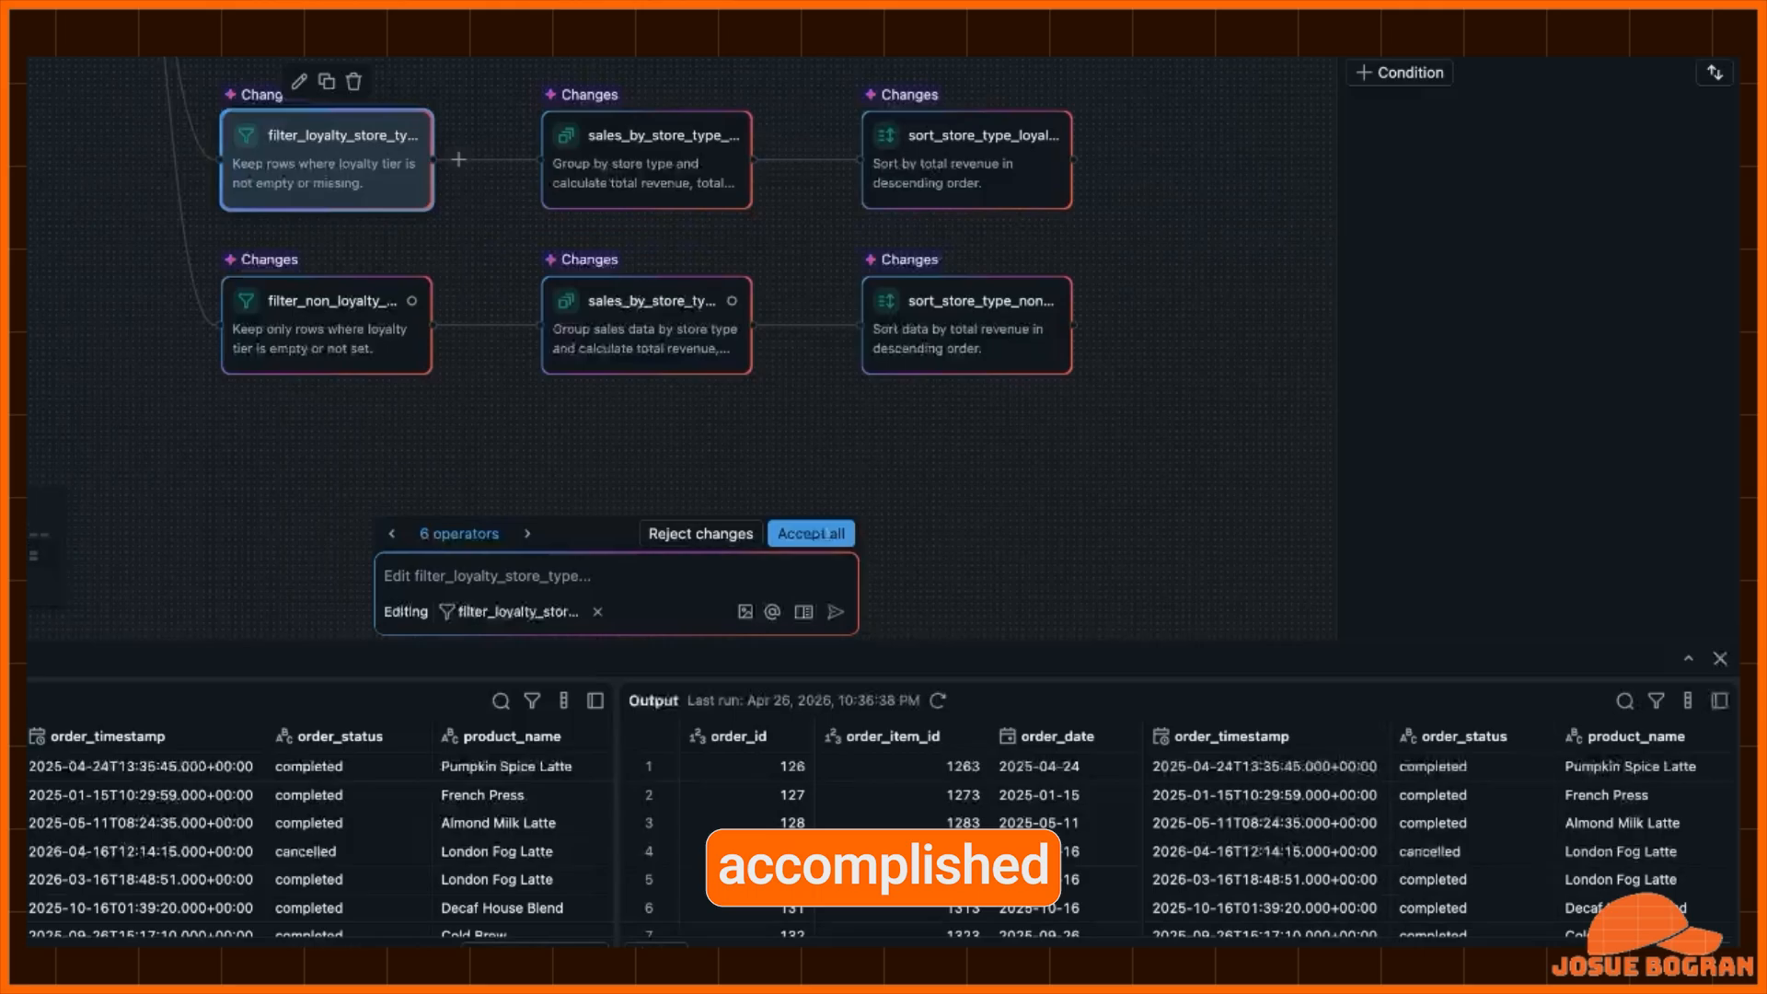
click(327, 325)
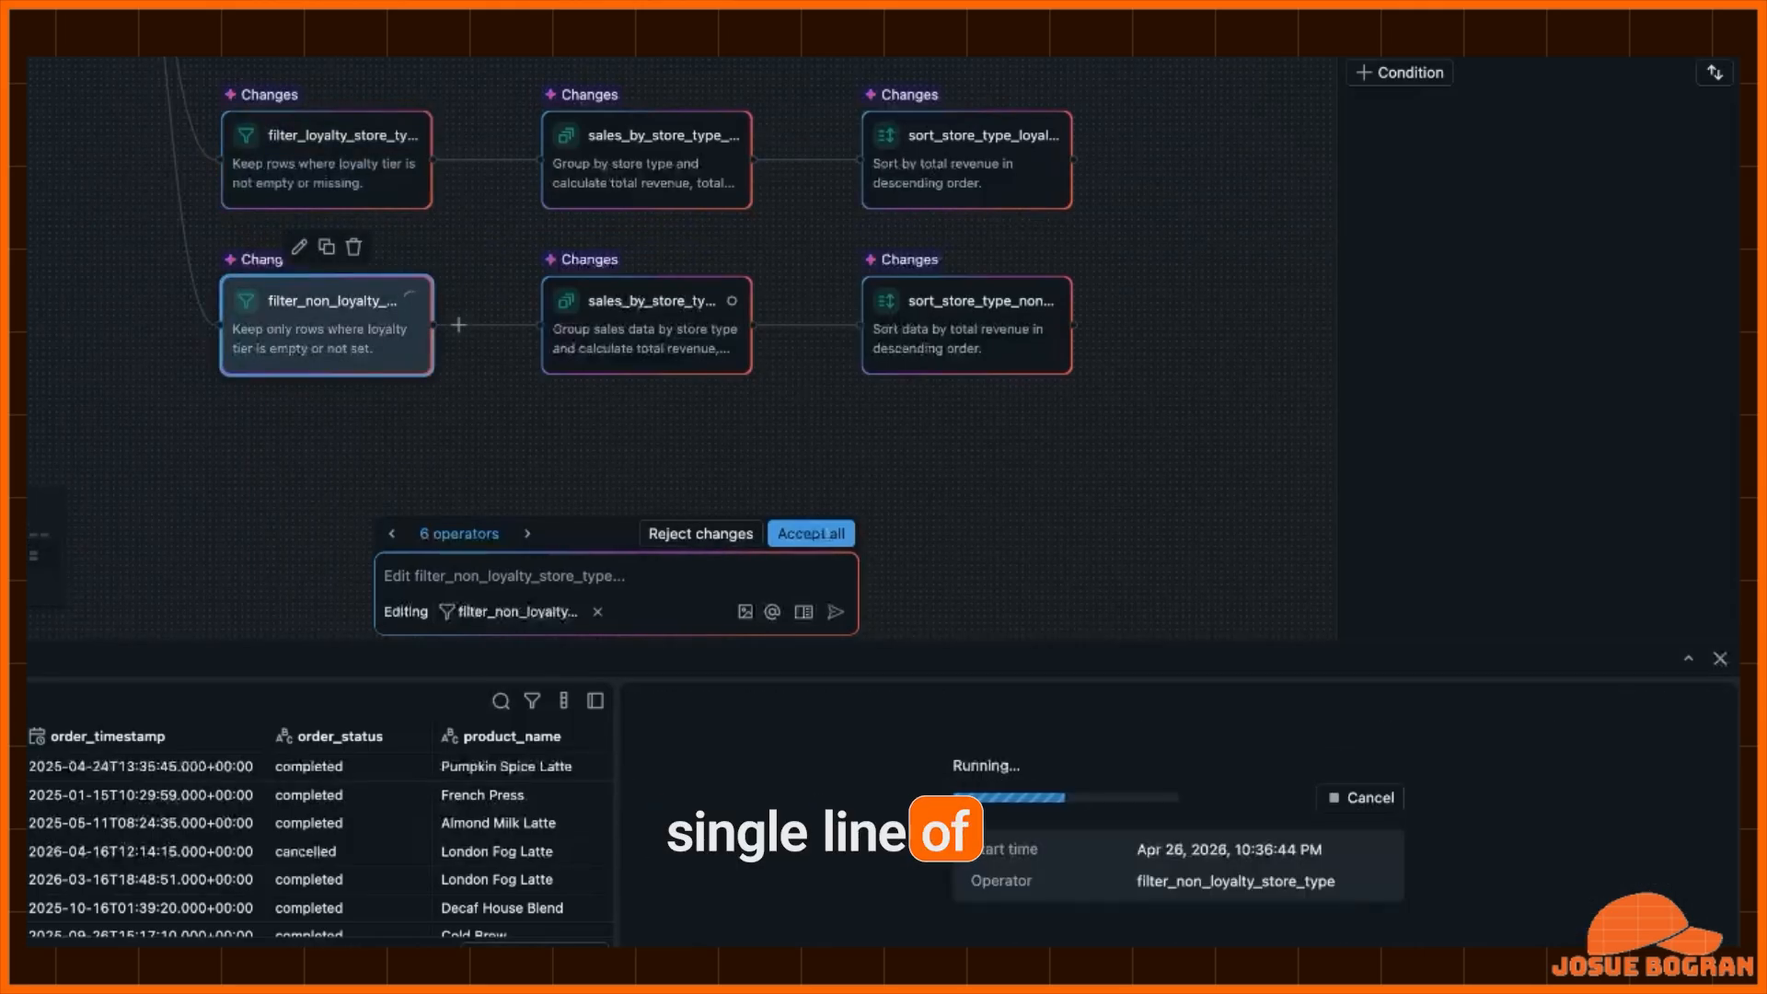
click(966, 160)
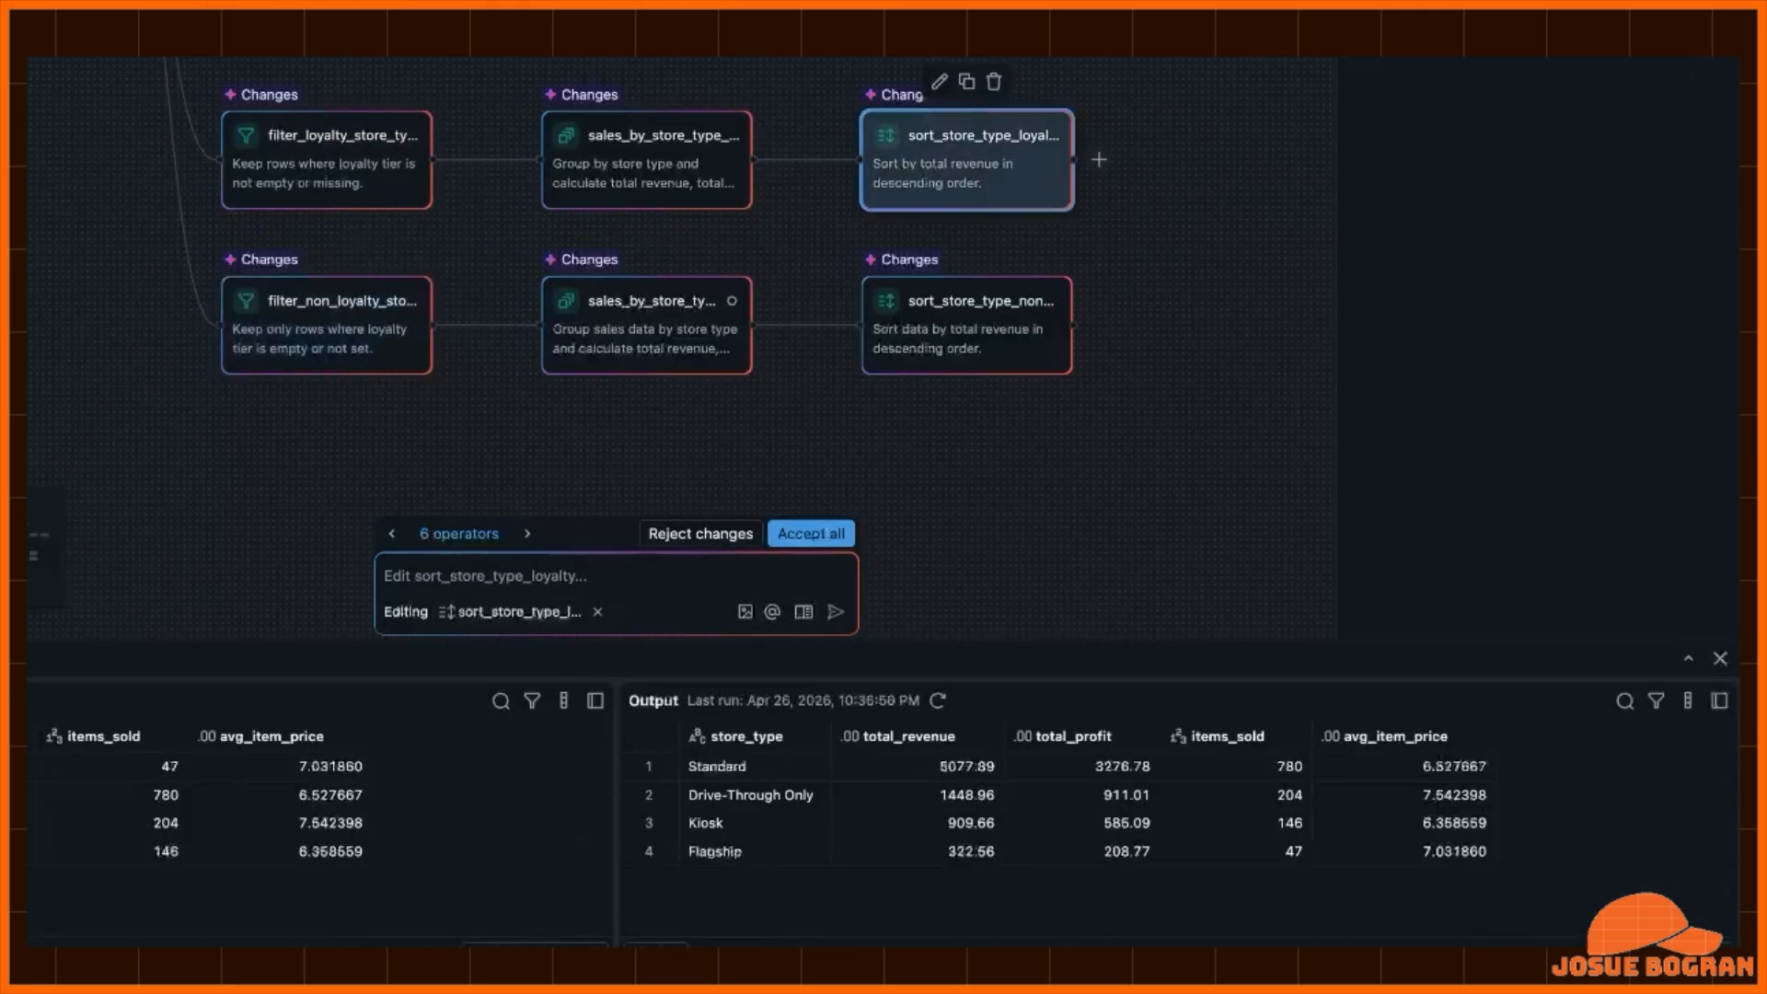
click(966, 325)
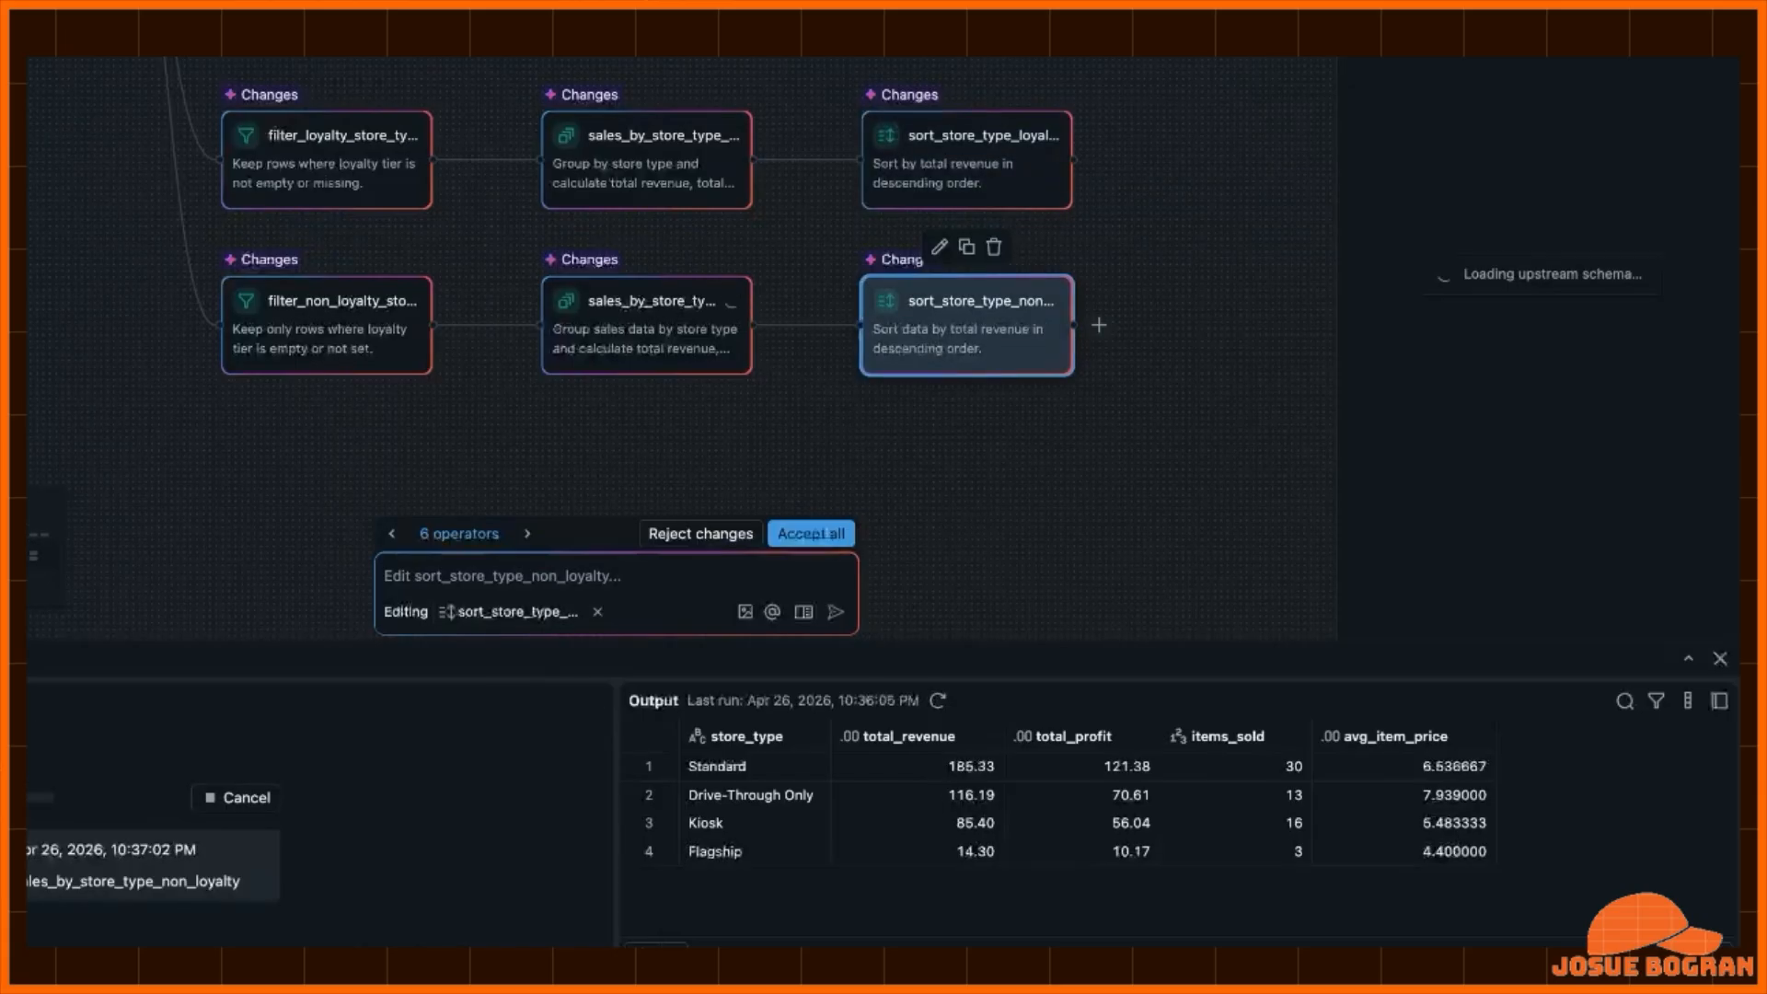
click(811, 533)
- Download all rows of the sort_state_manager output as an Excel file
scroll(681, 350, up, 5)
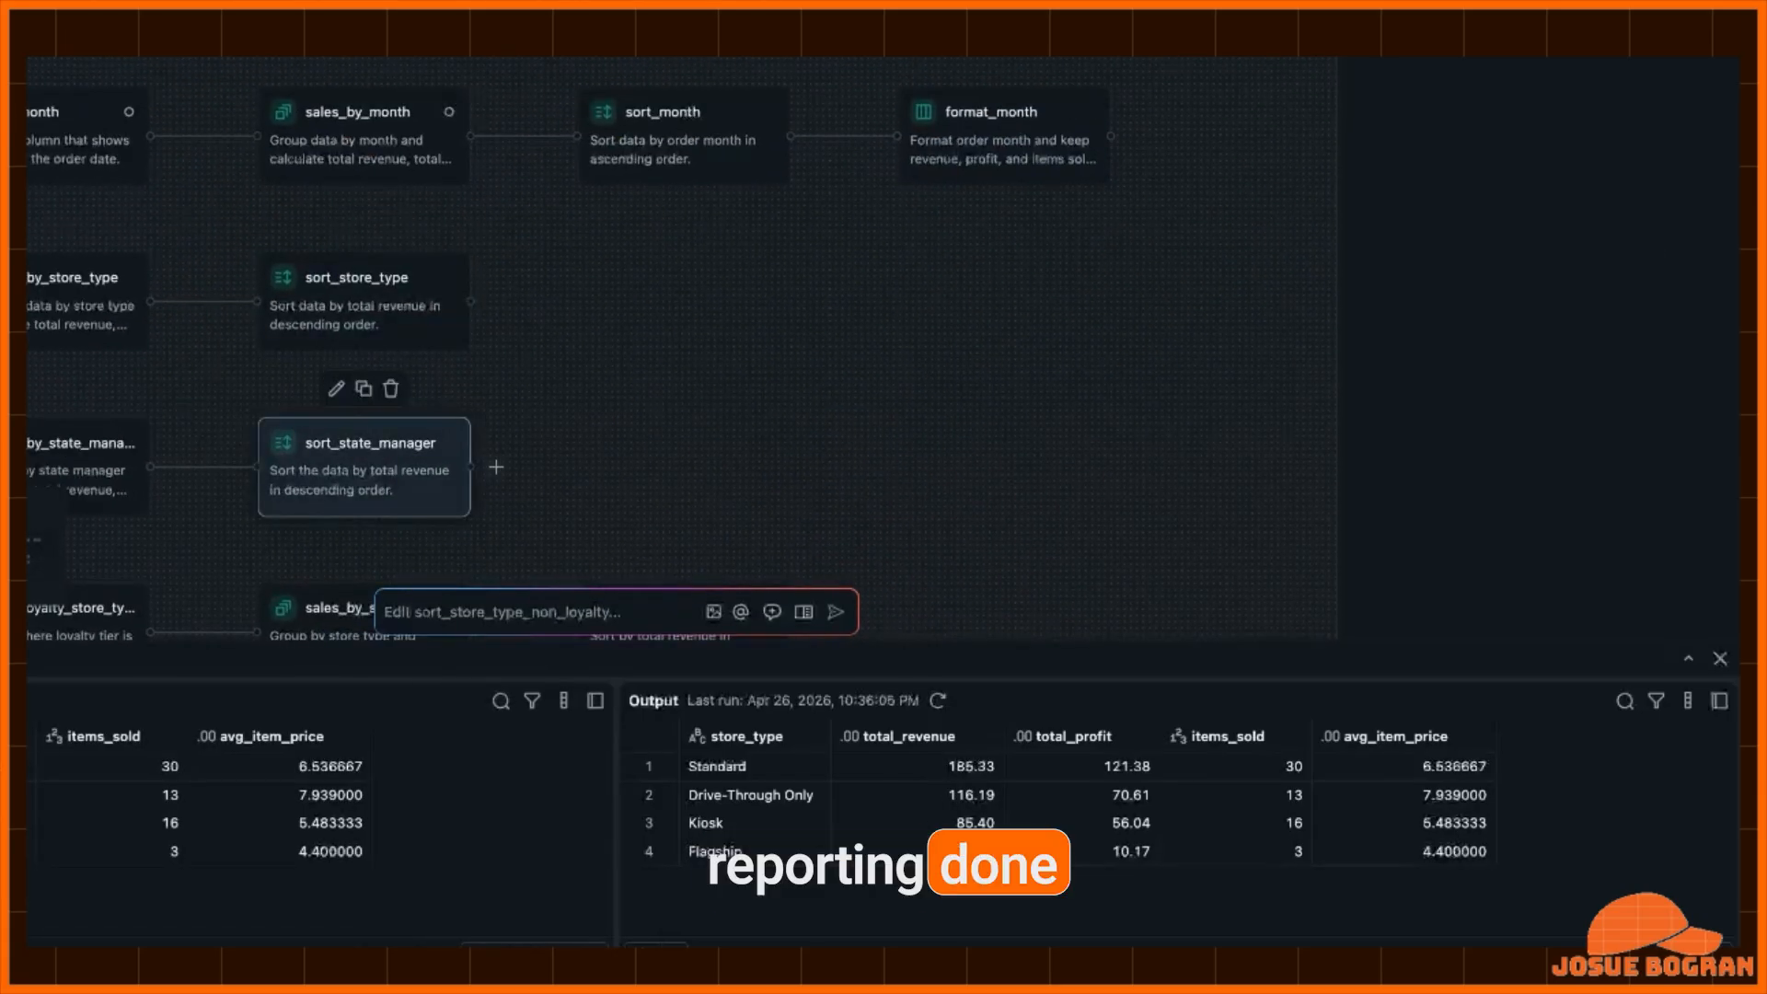
click(364, 466)
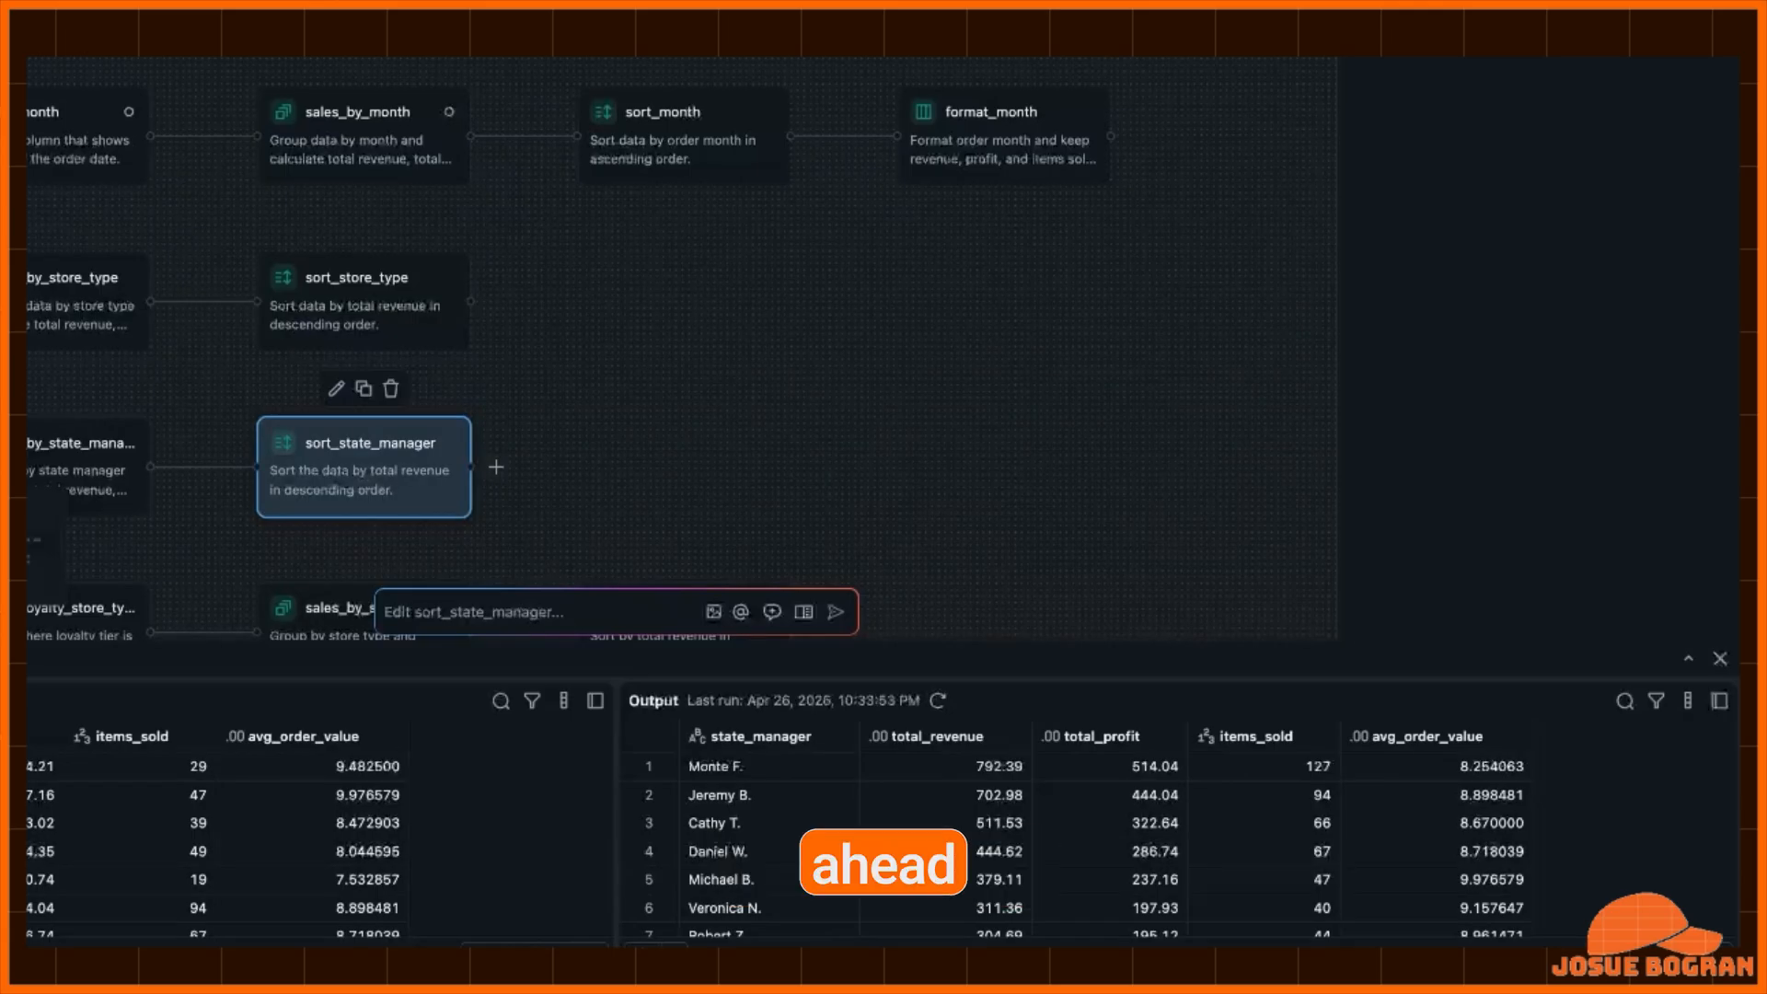
click(674, 954)
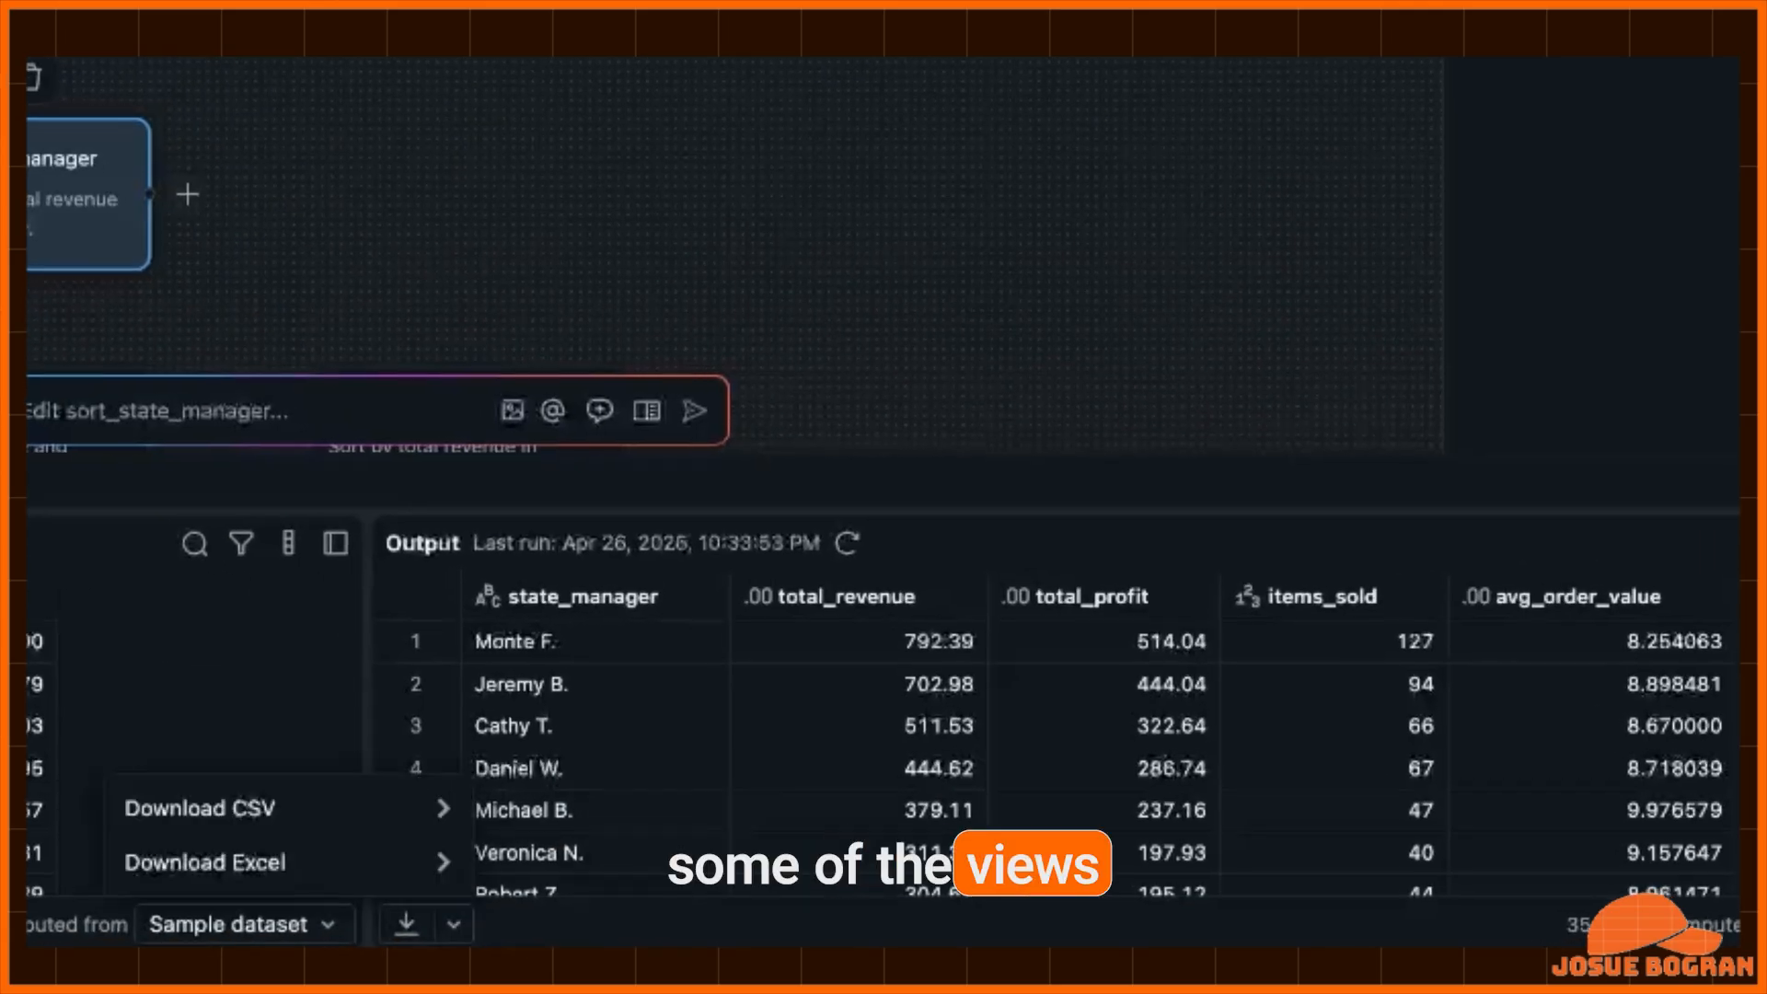
mouse_move(276, 862)
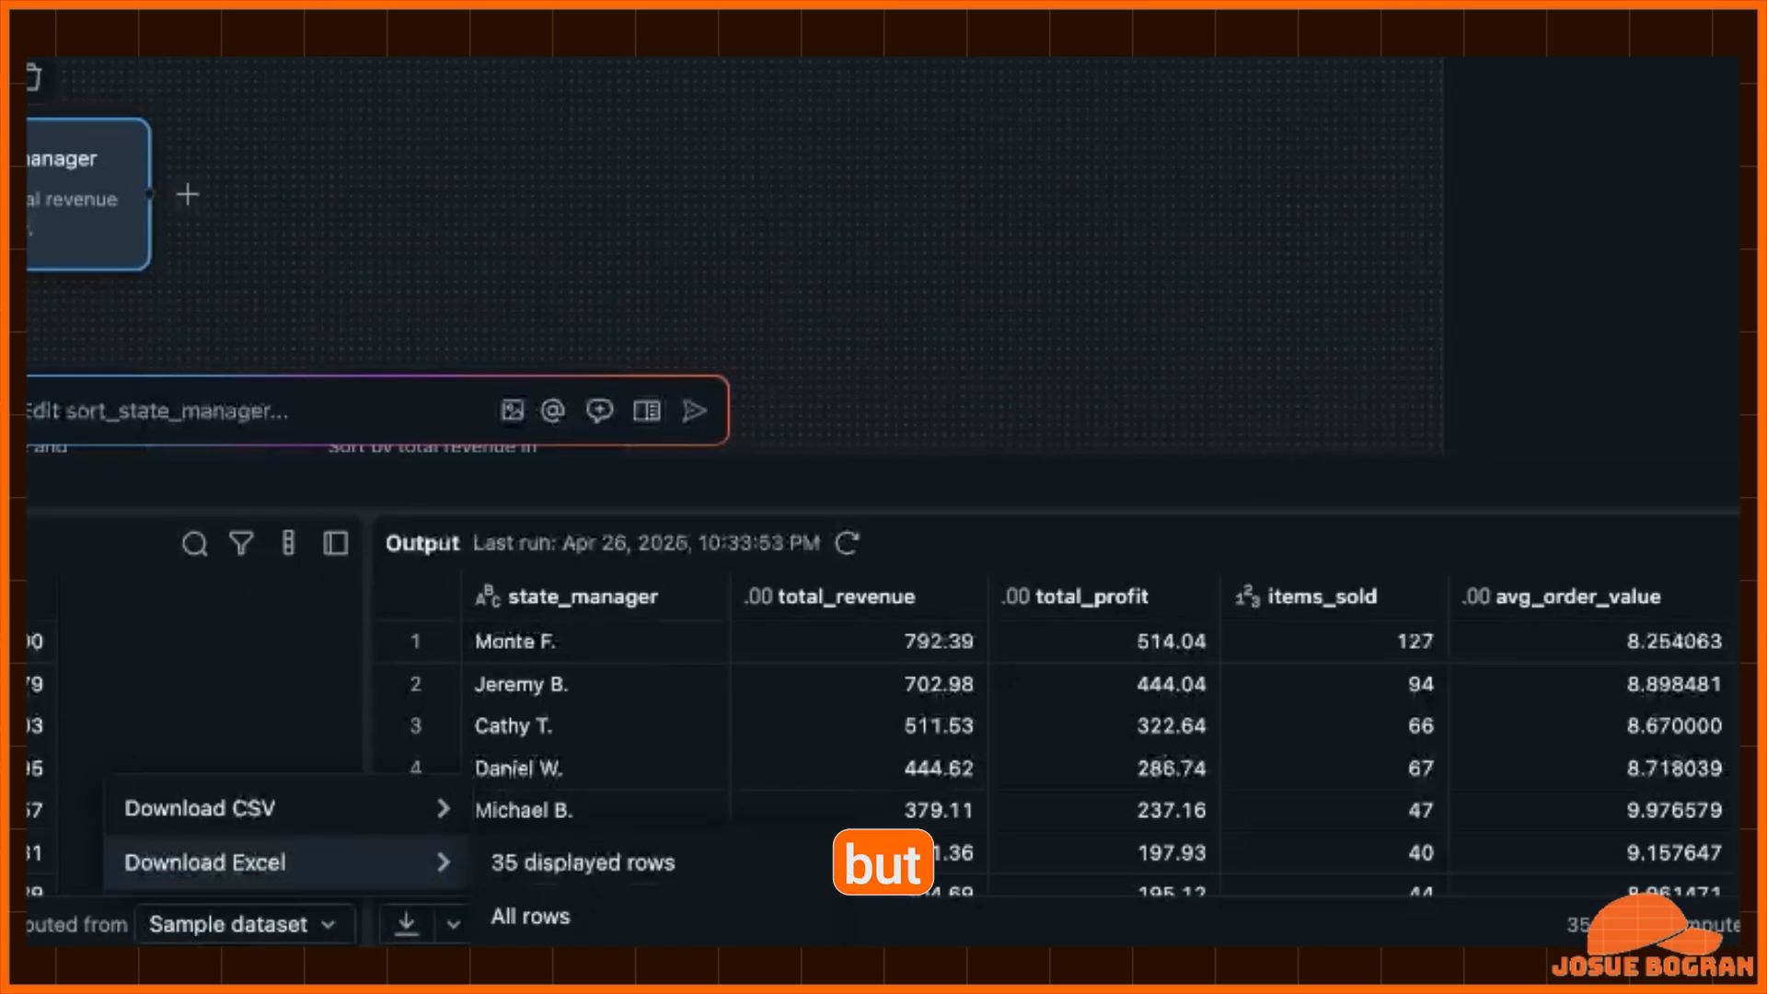
click(530, 916)
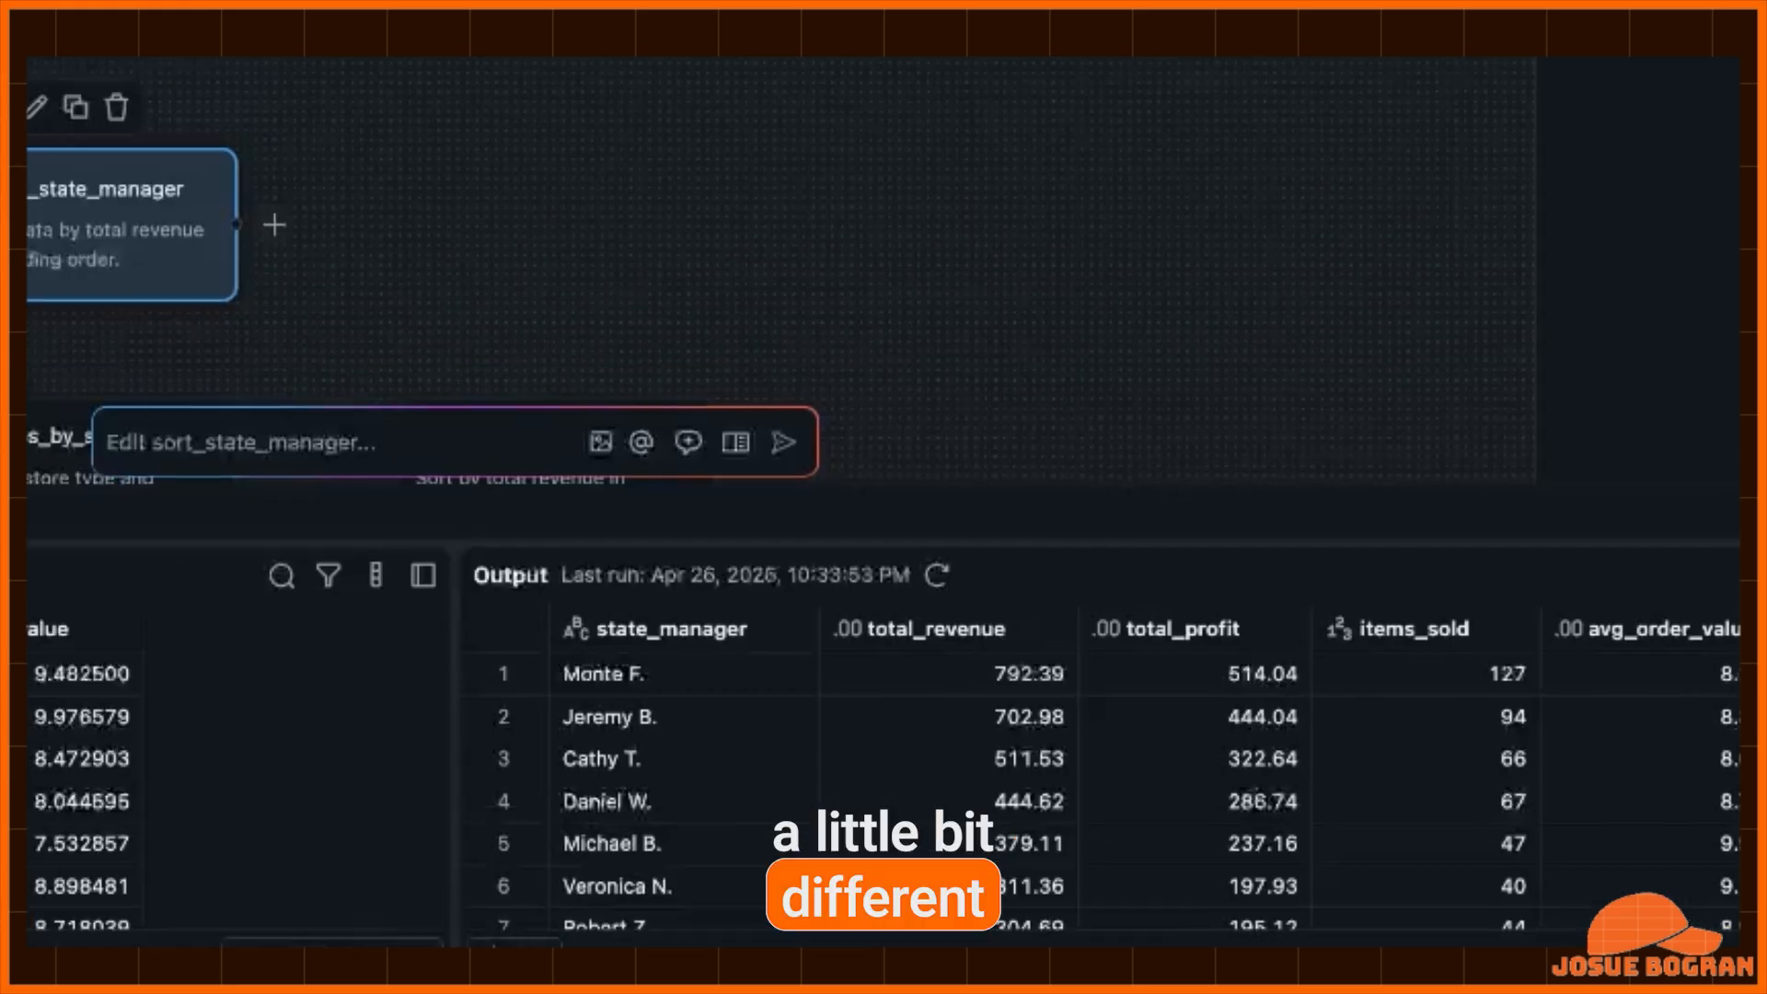
- Ask the assistant to store all final views as tables at sweetcoffeetree.shop_sales
click(276, 410)
text(For all of my final views, store them as tables at sweet)
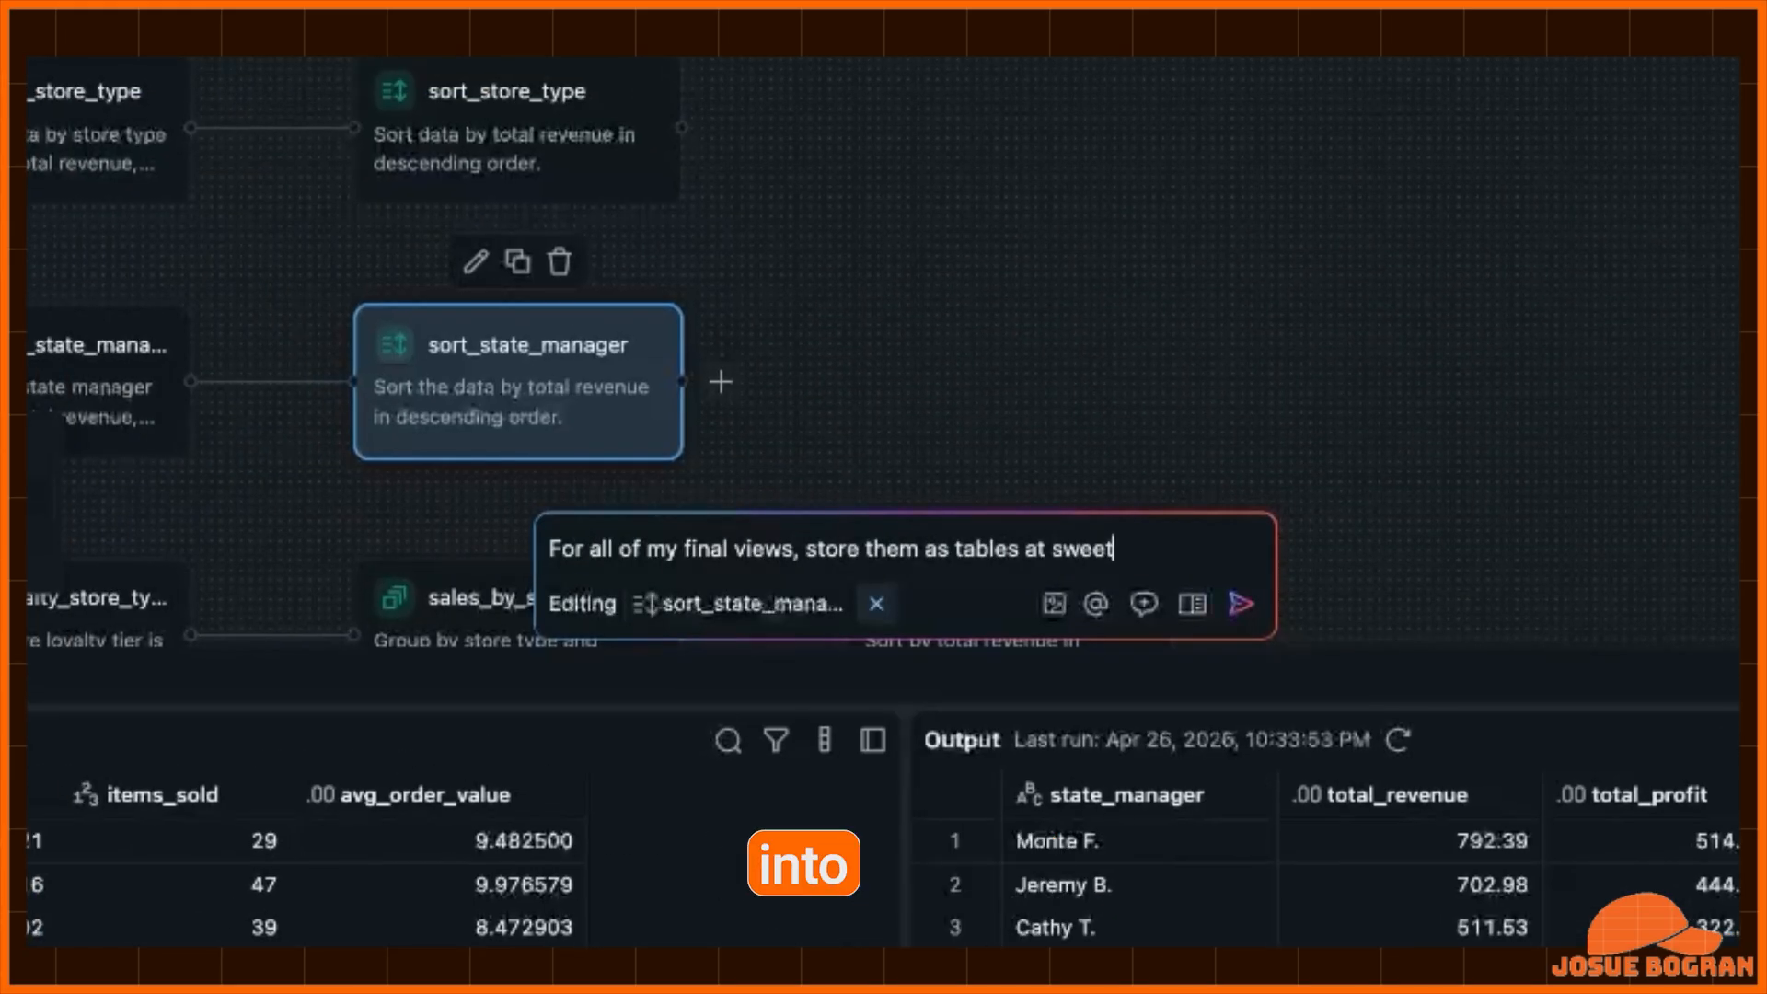
text(coffeetree.shop_sales)
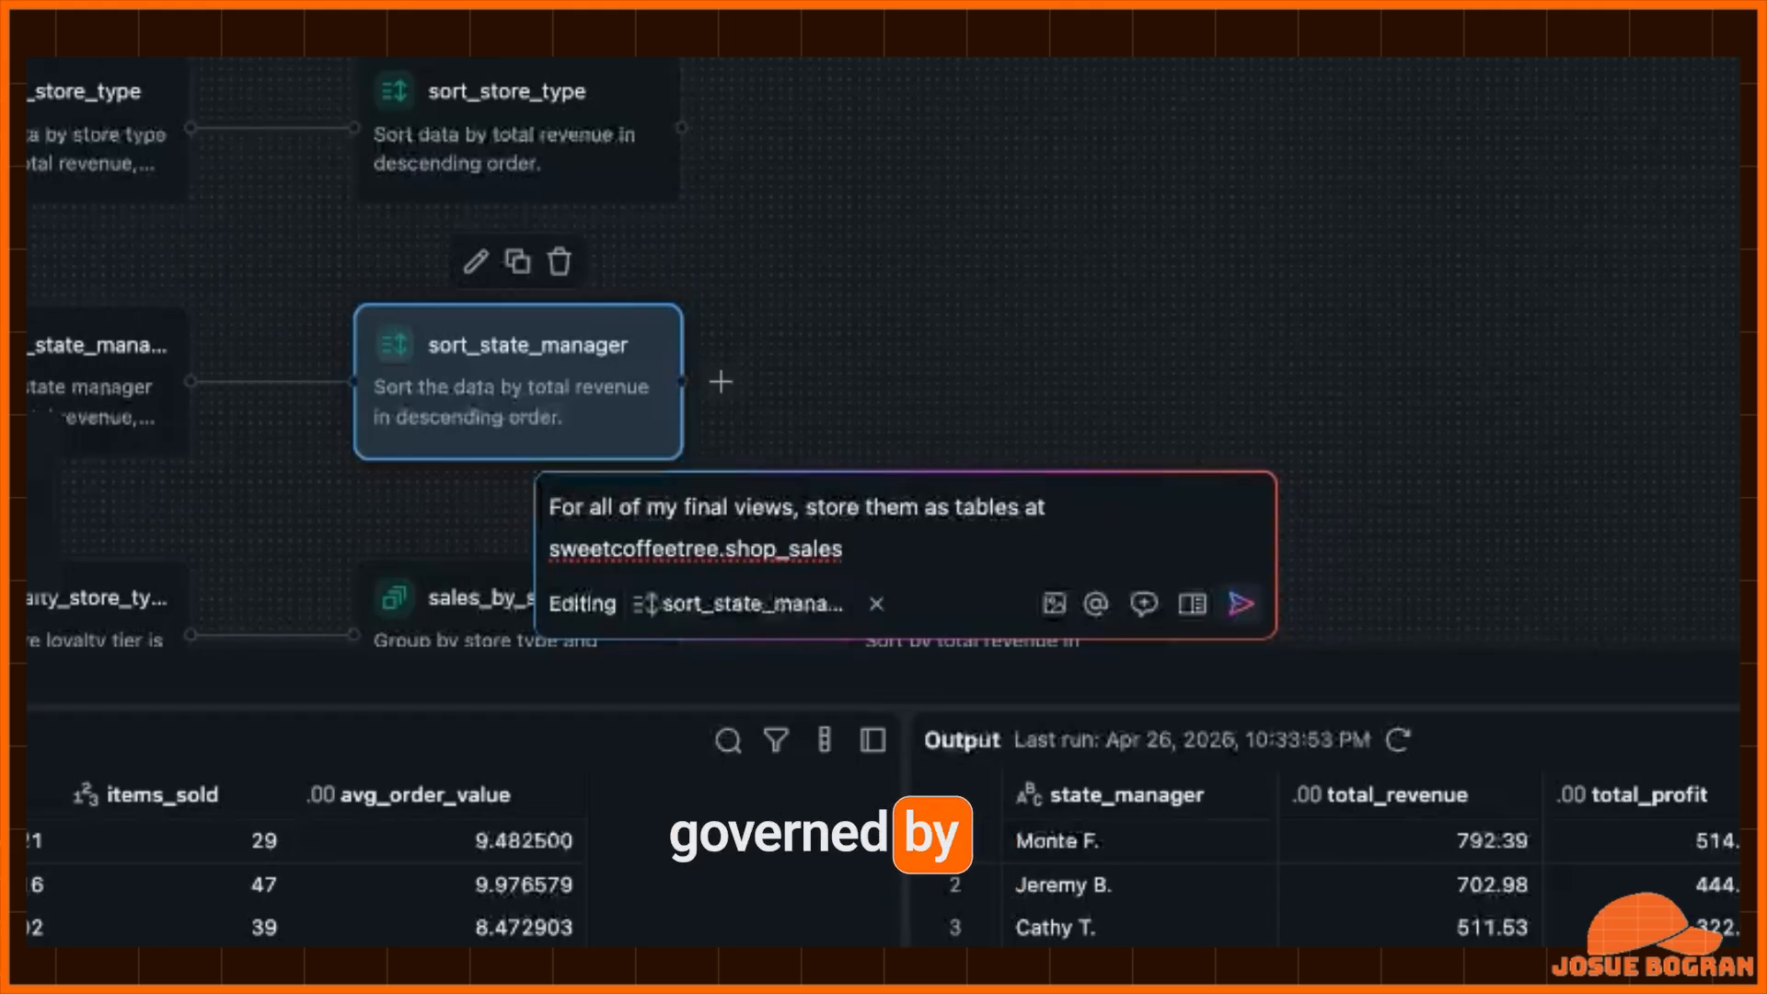
key(Return)
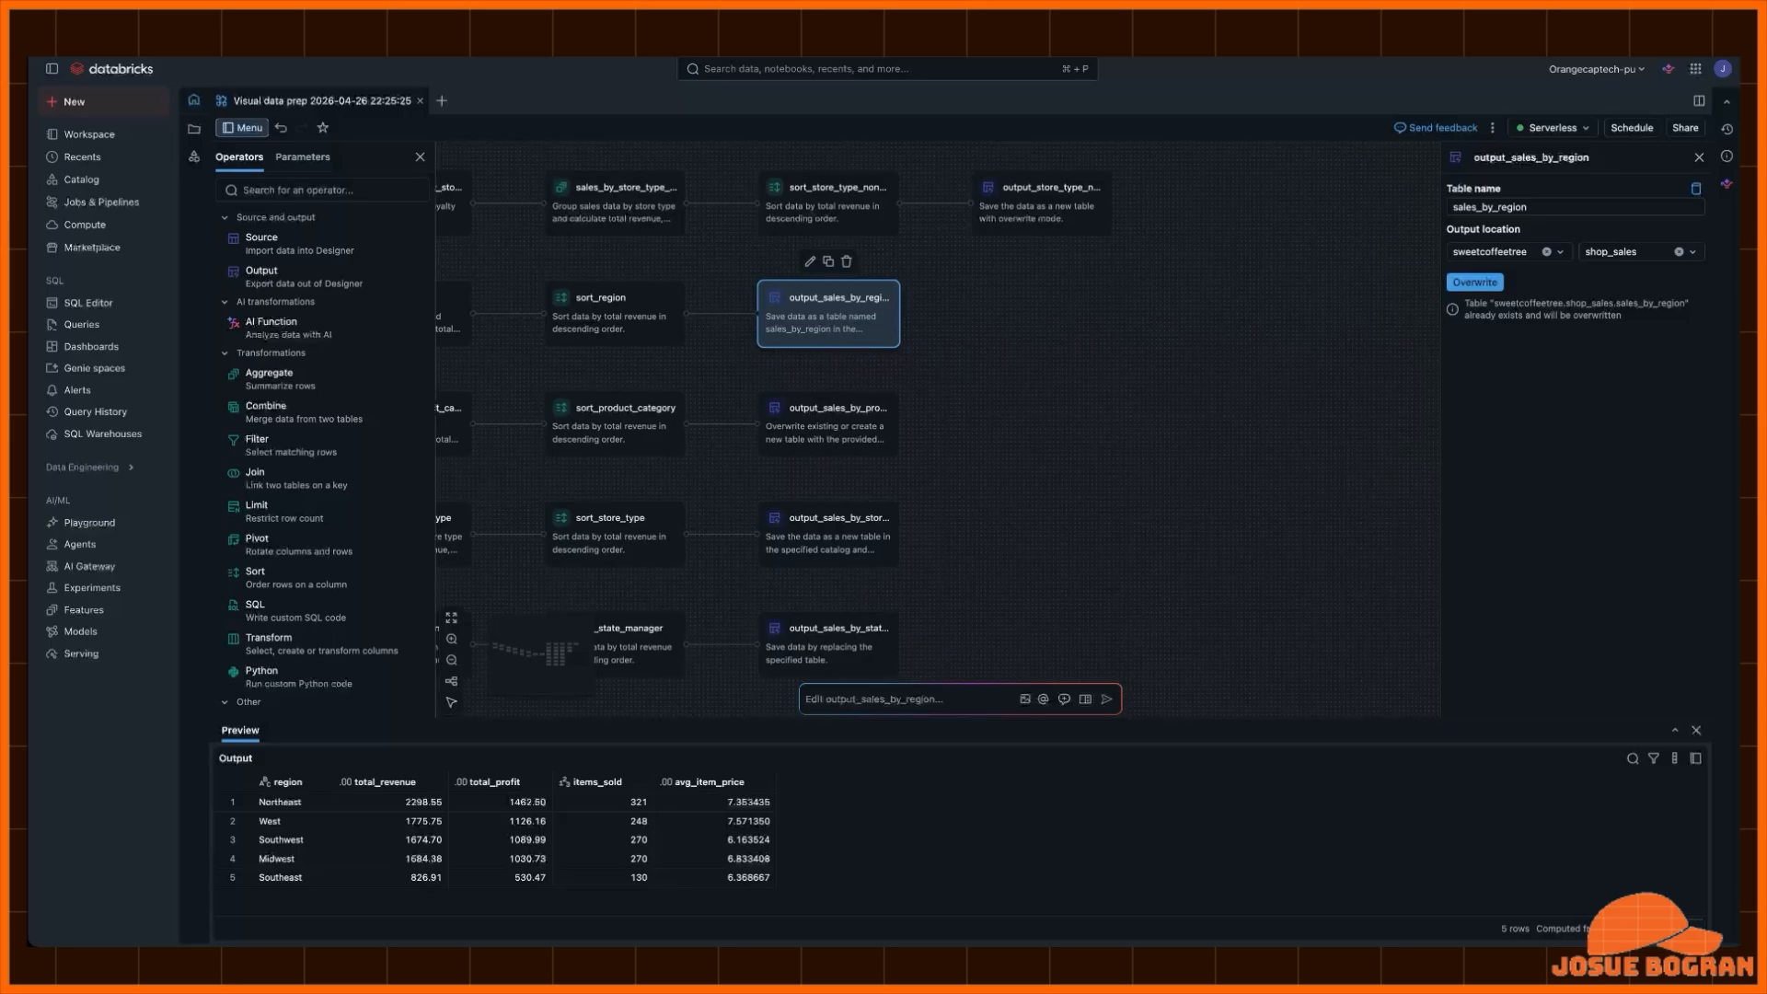
- Inspect the table name and output location of each new output operator, then deselect it
click(828, 645)
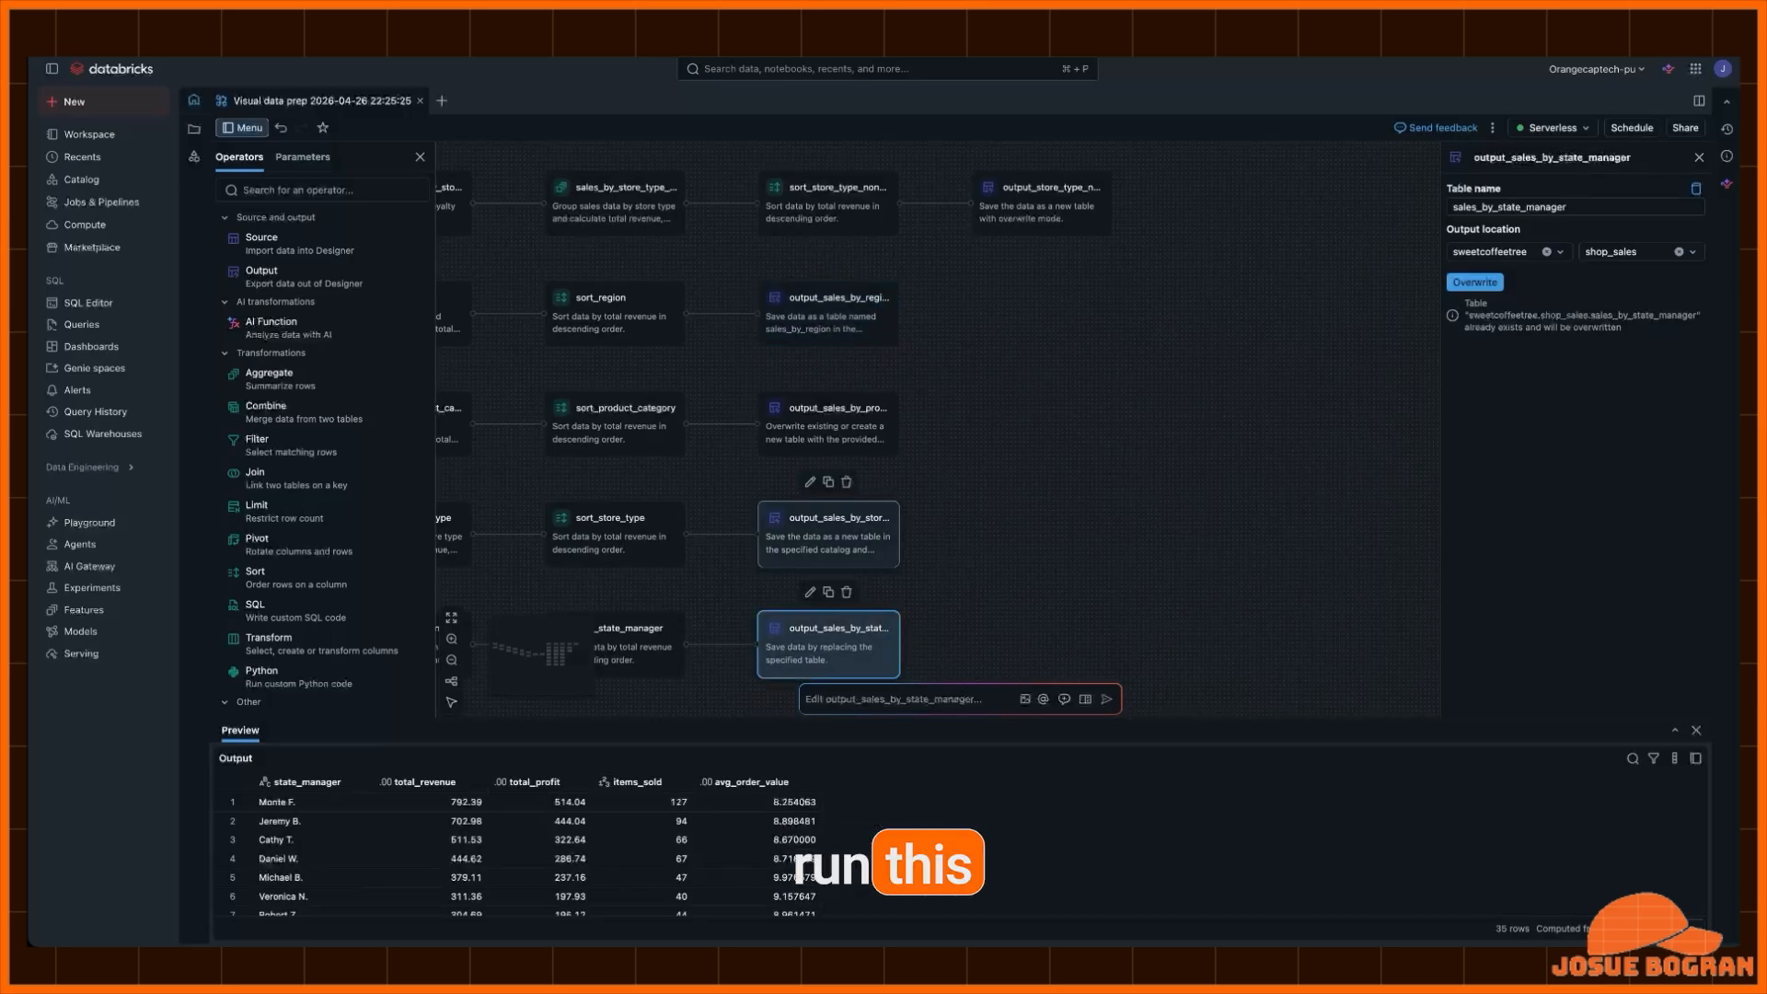
click(828, 535)
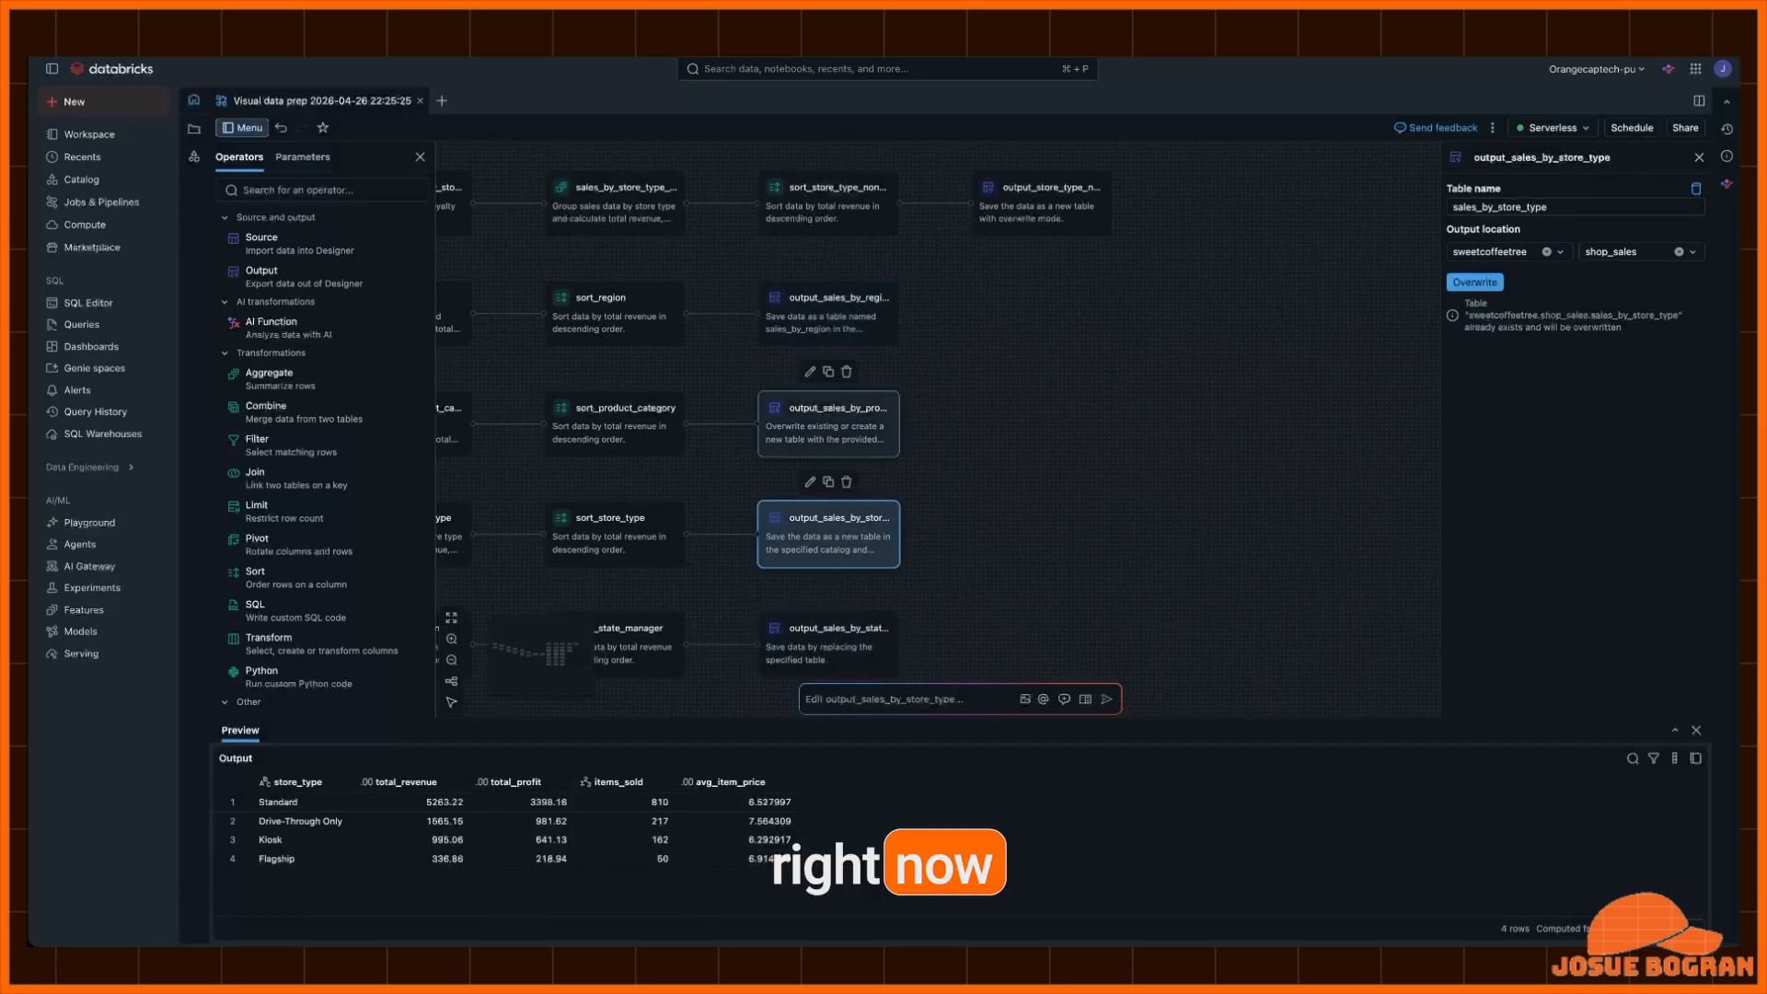
click(828, 426)
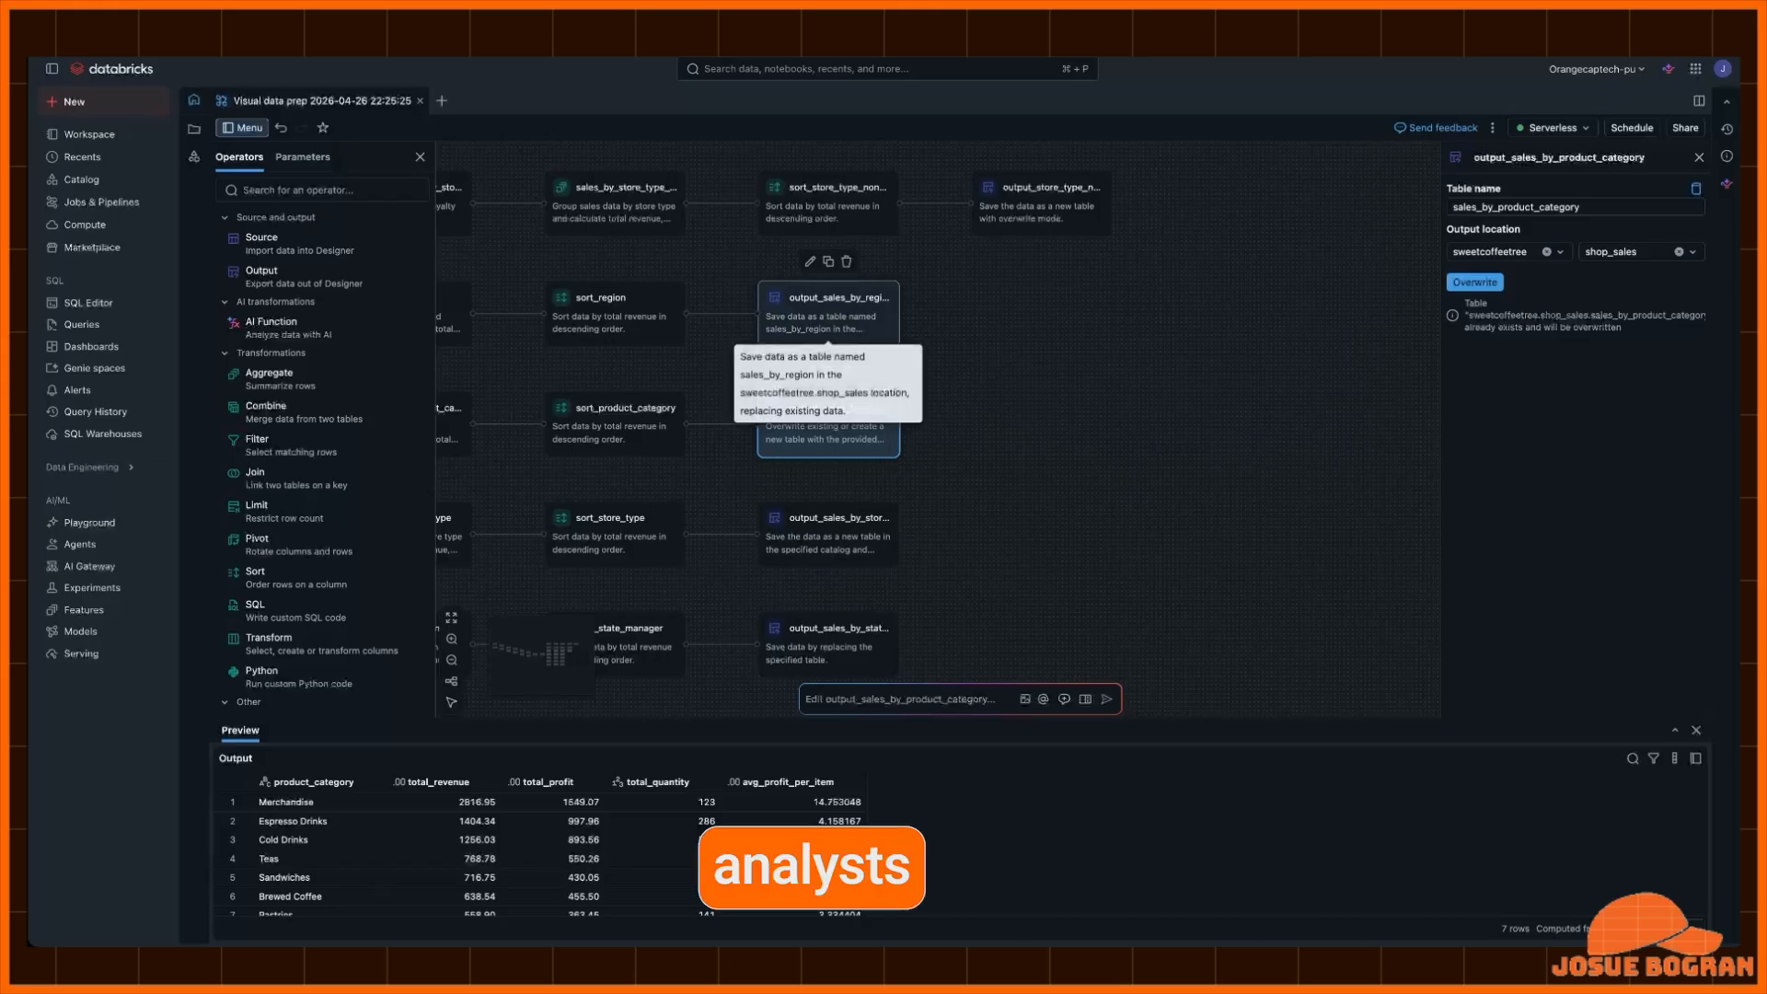
click(828, 317)
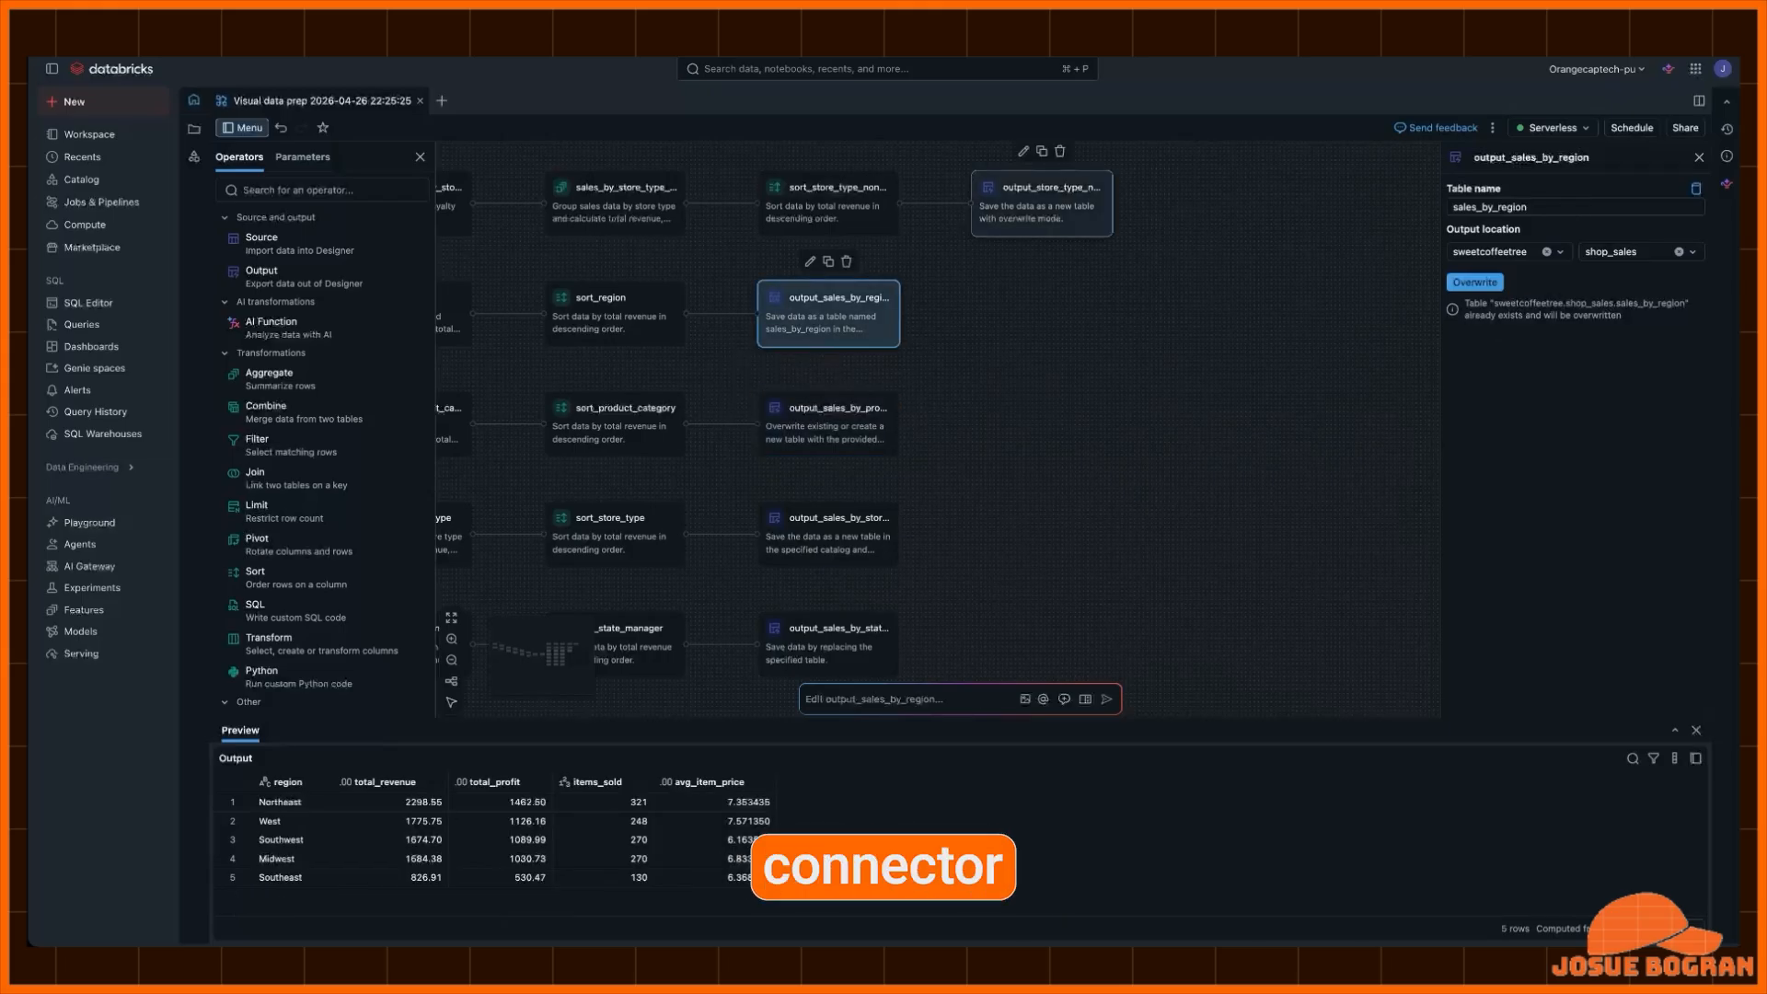
click(1042, 202)
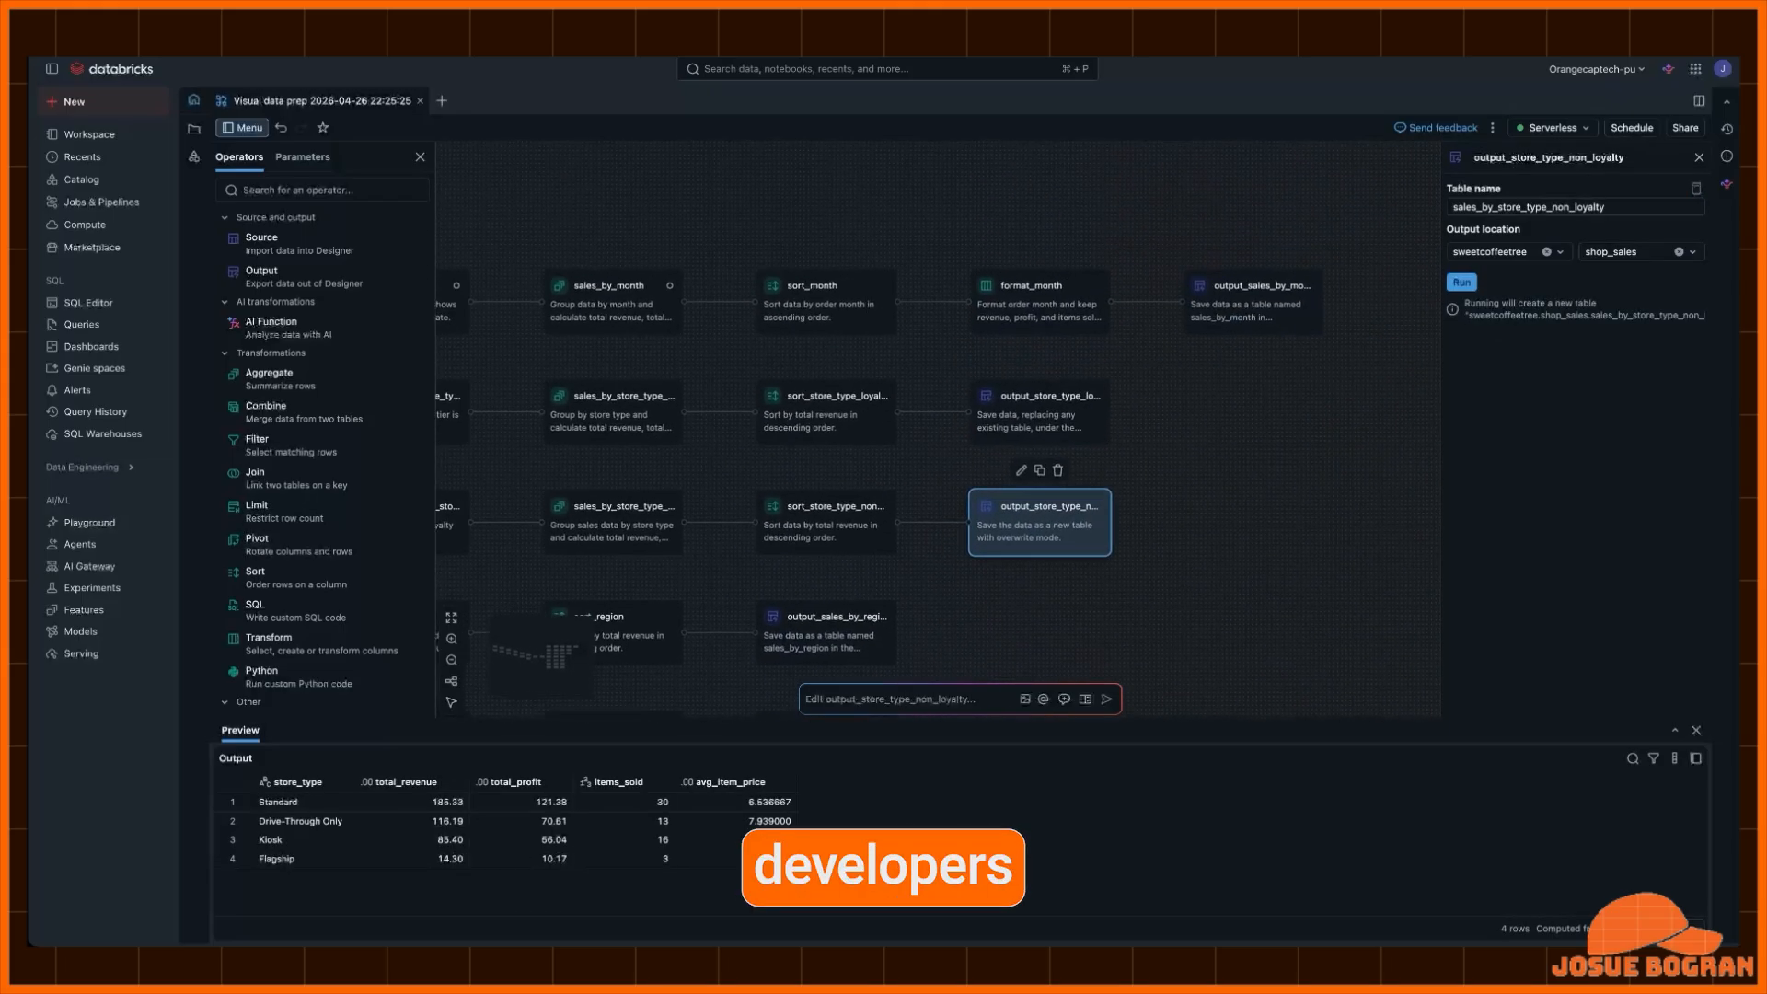
click(981, 480)
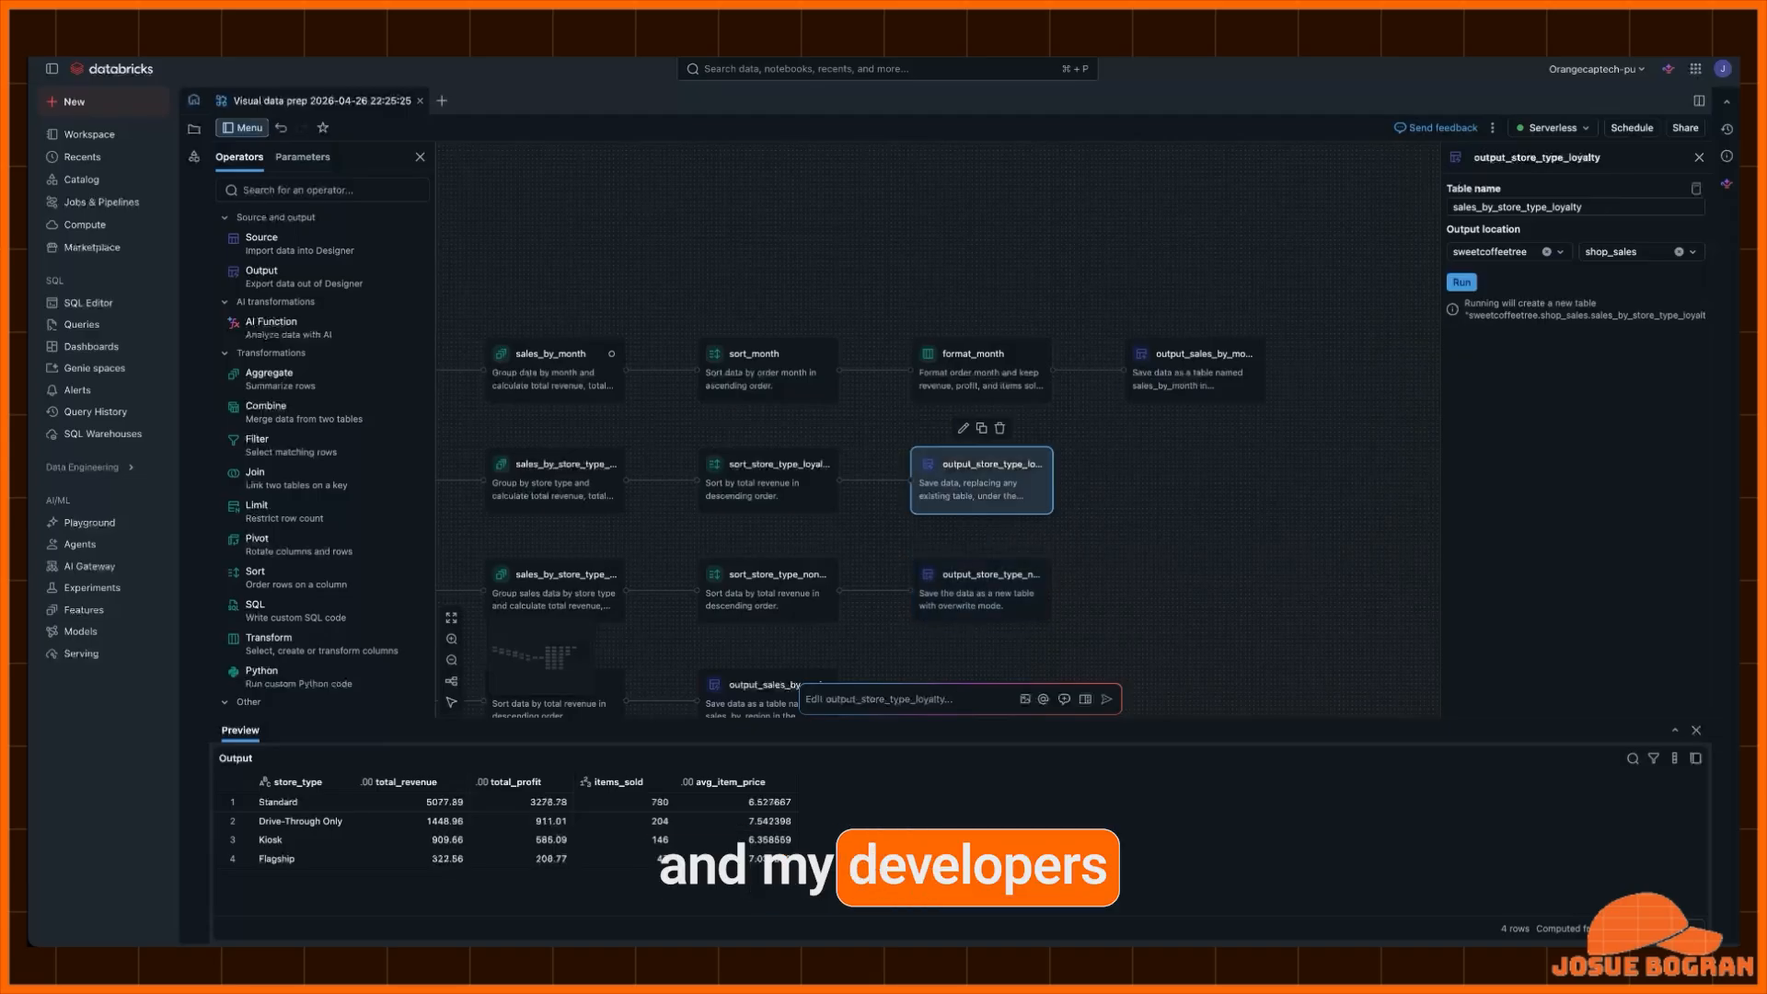
click(1194, 369)
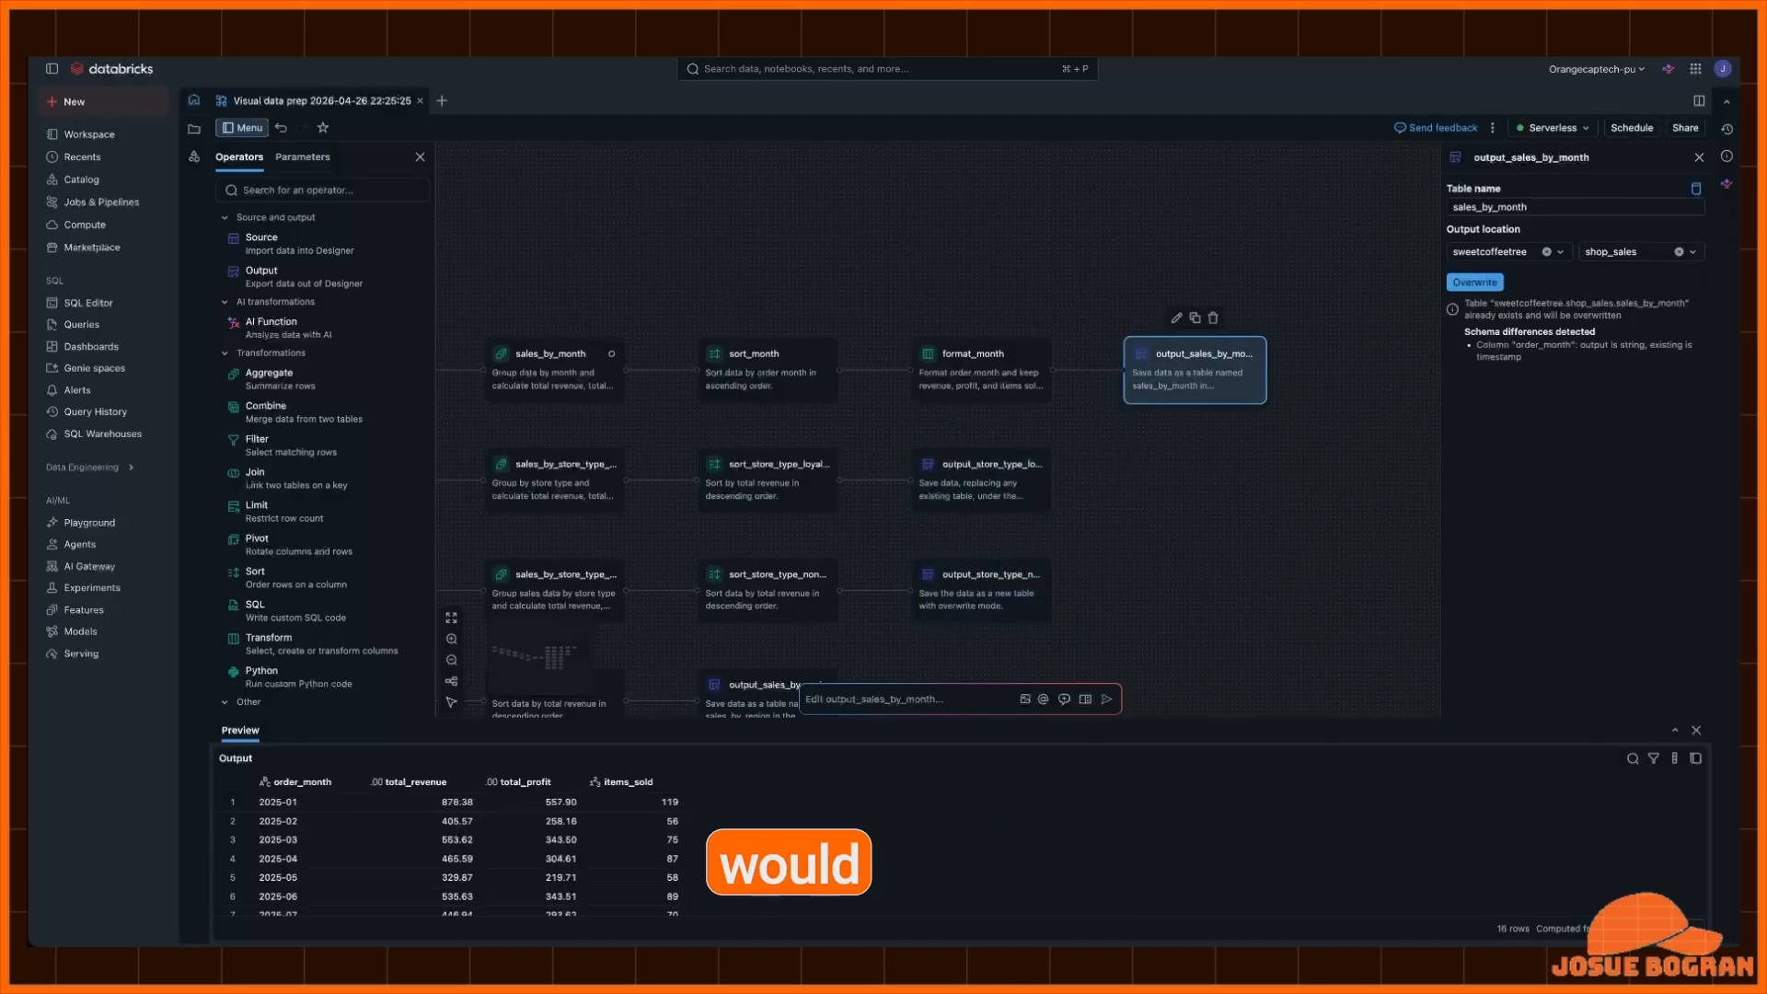
key(Escape)
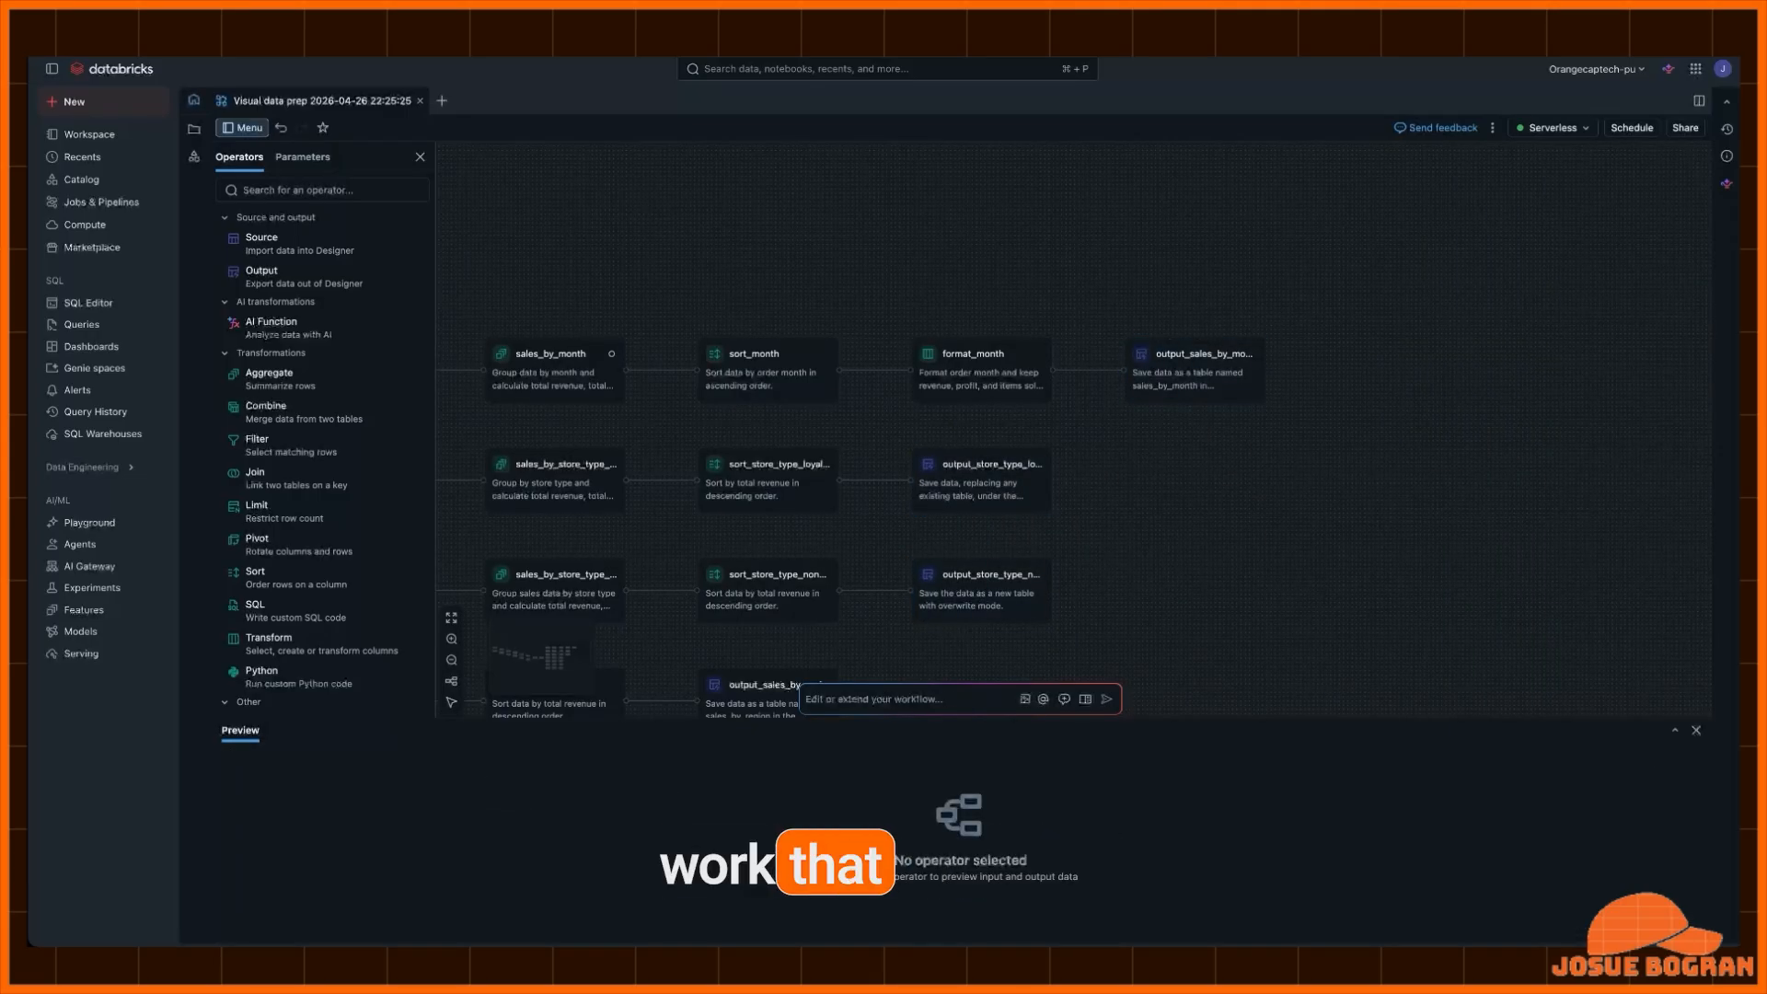
- Open a new schedule for the workflow and name the job Sales Analysis Pipeline
scroll(921, 506, down, 3)
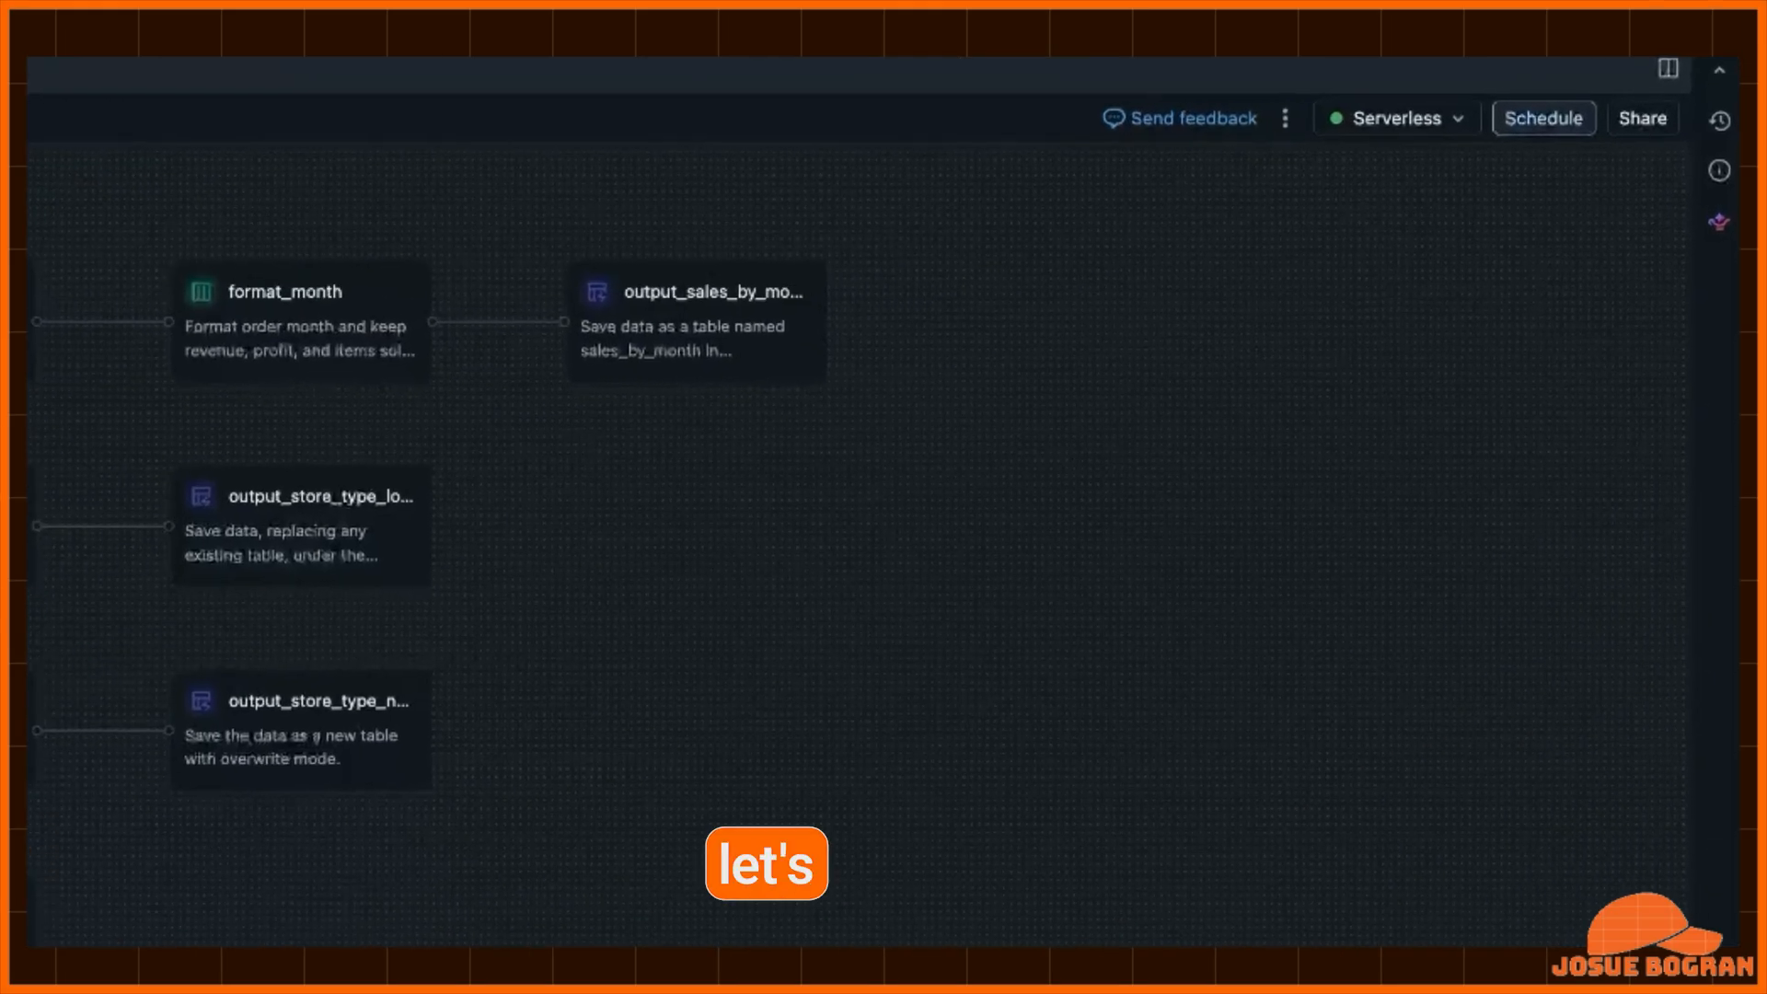
click(1543, 118)
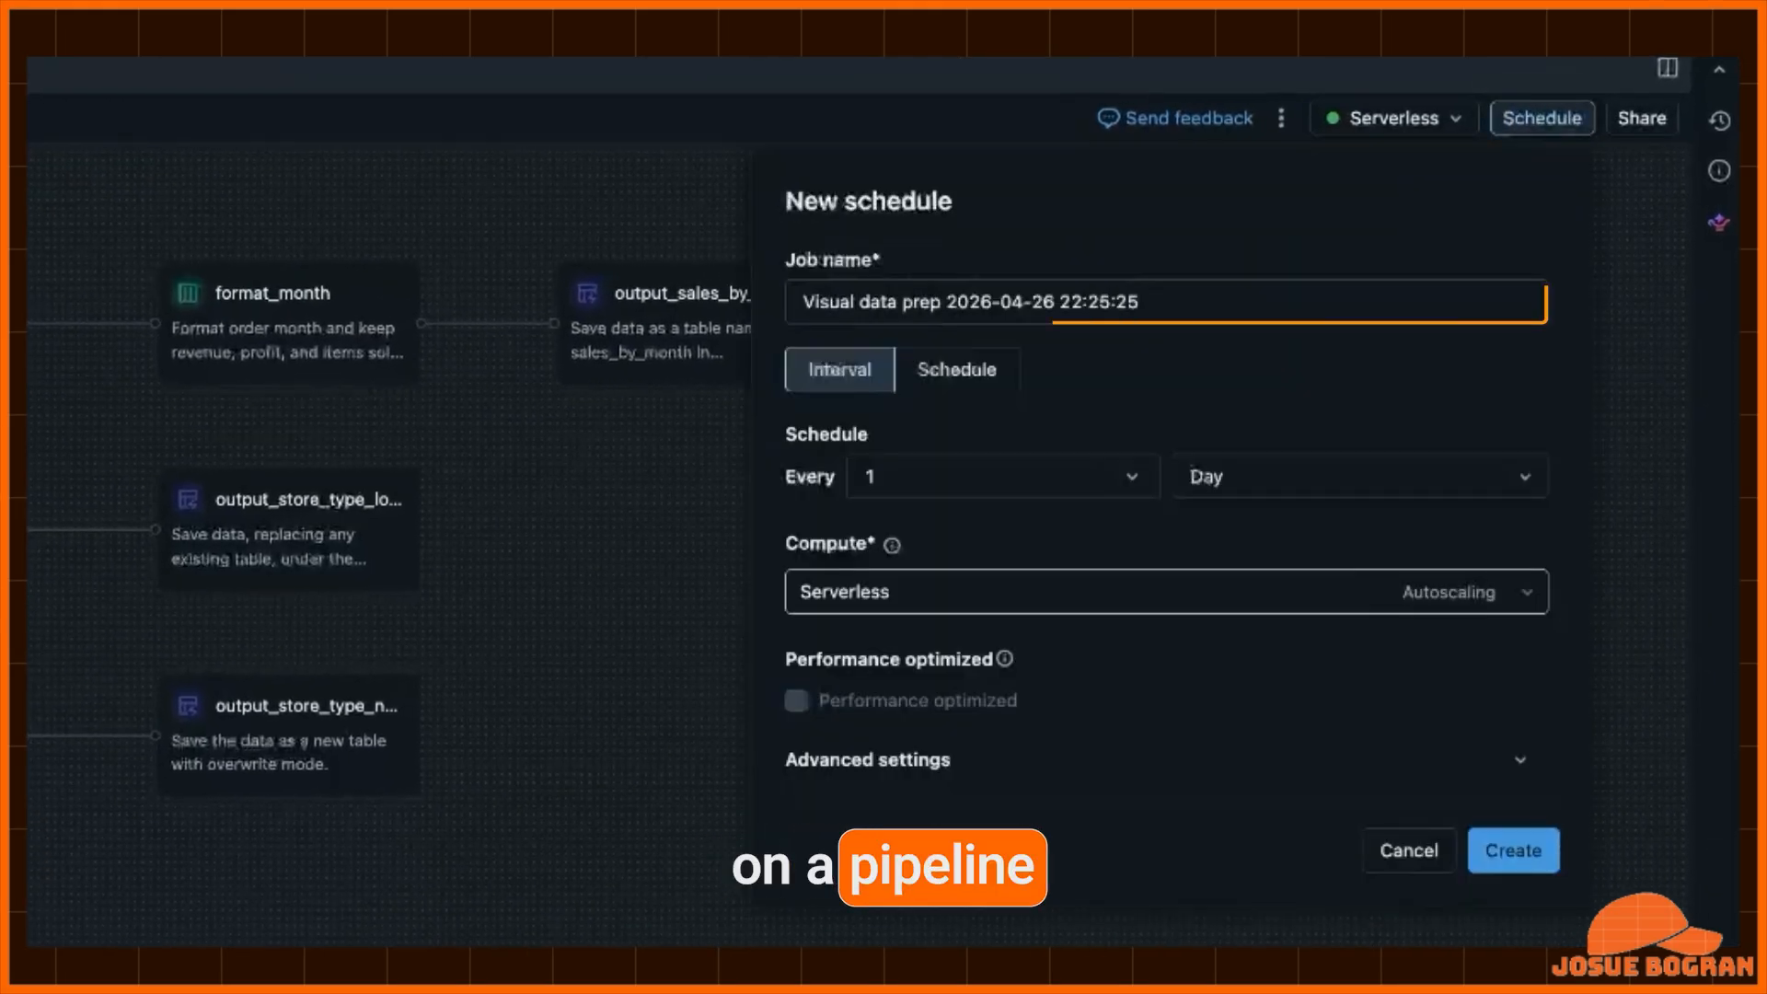
key(ctrl+a)
text(Sal)
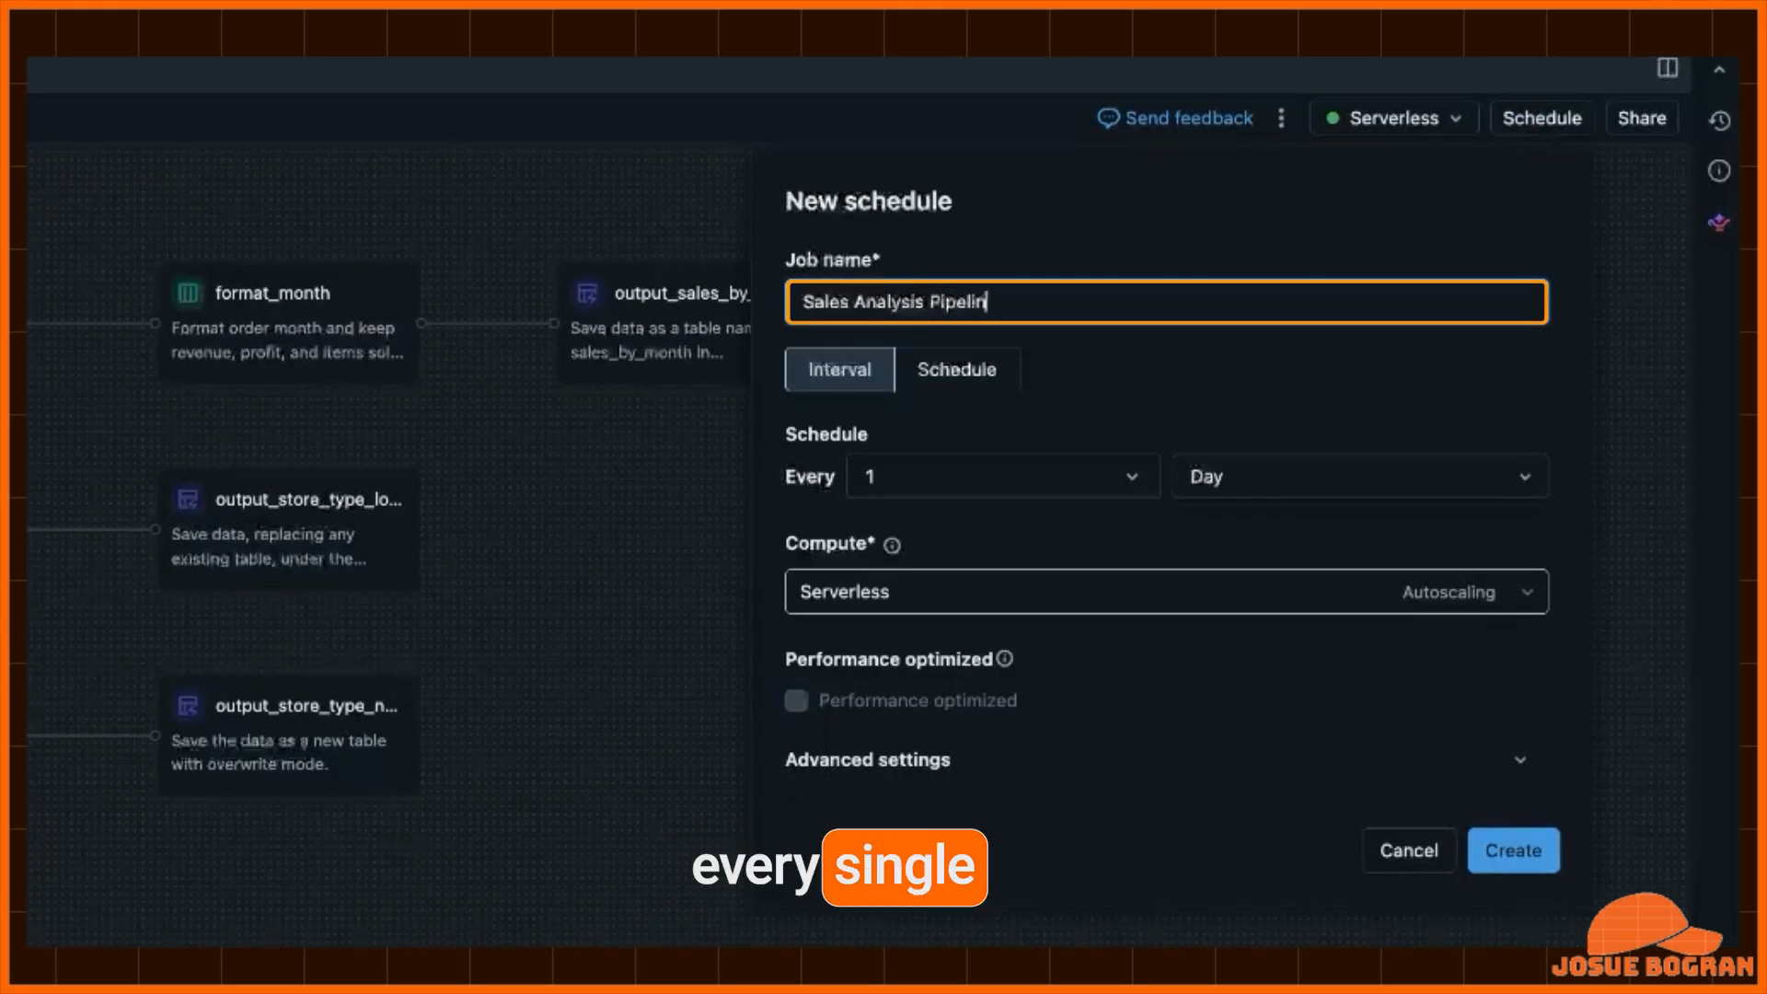
- Switch to Schedule mode, set it to run every day at hour 12, and create the schedule
click(957, 369)
click(1287, 476)
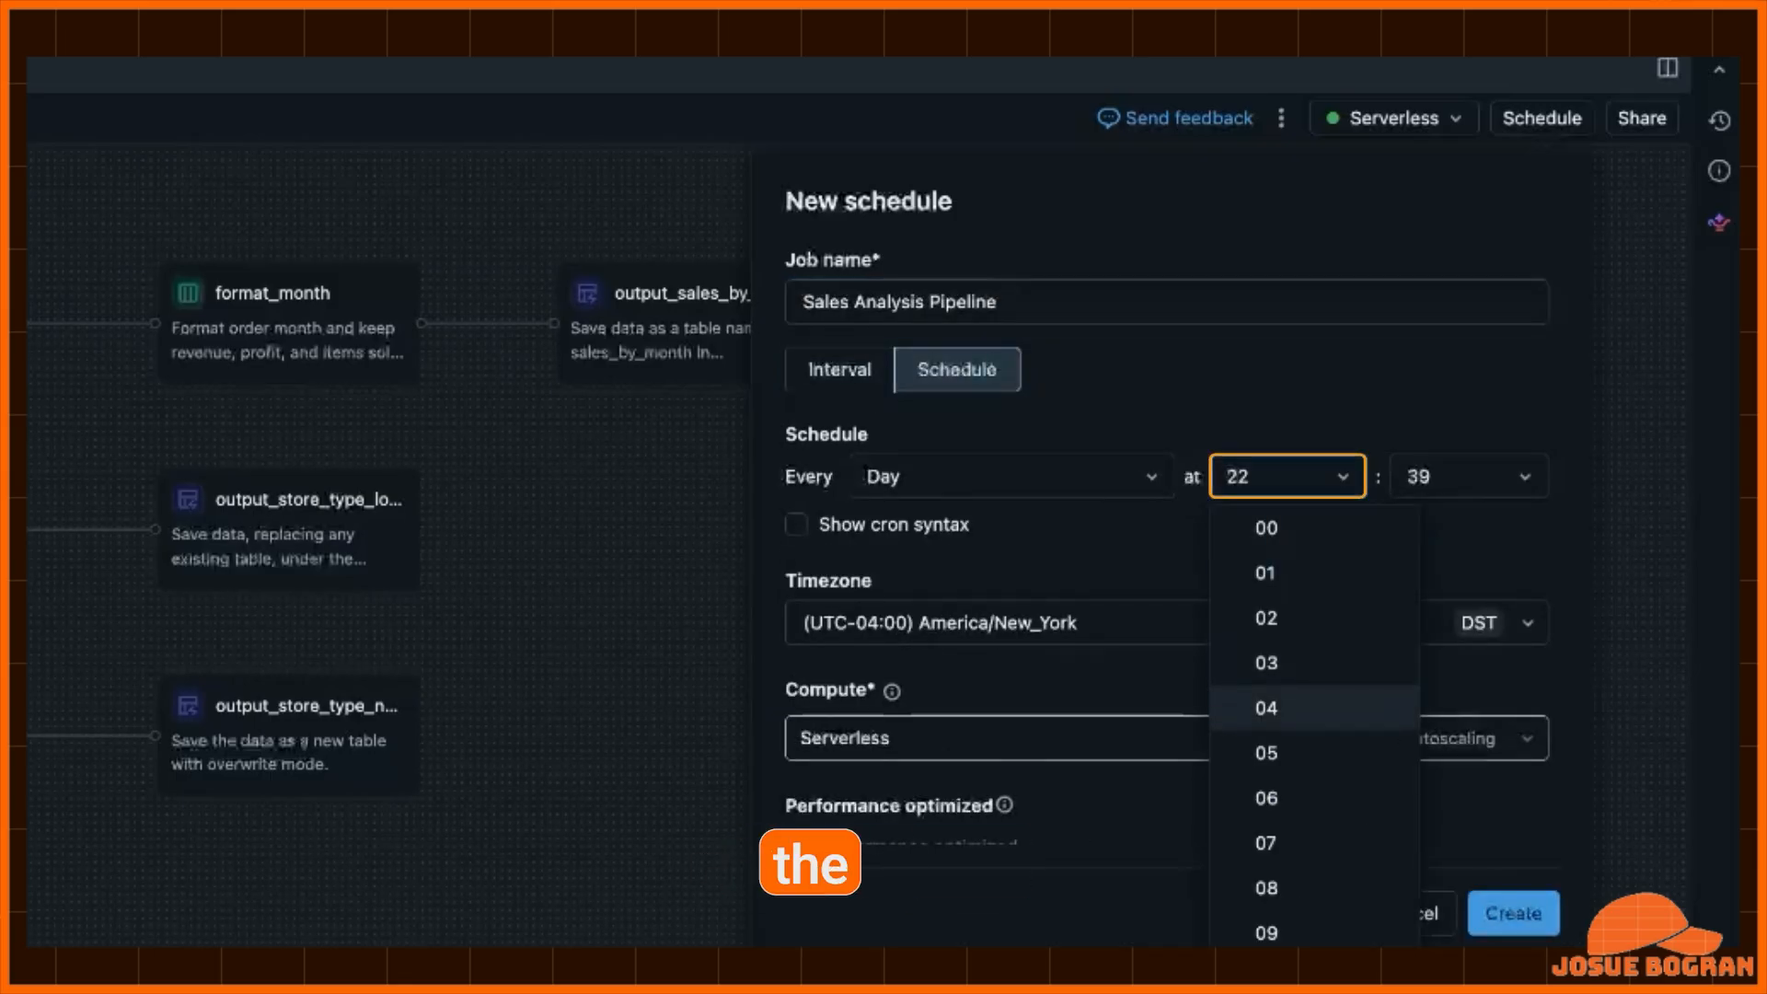
click(1264, 913)
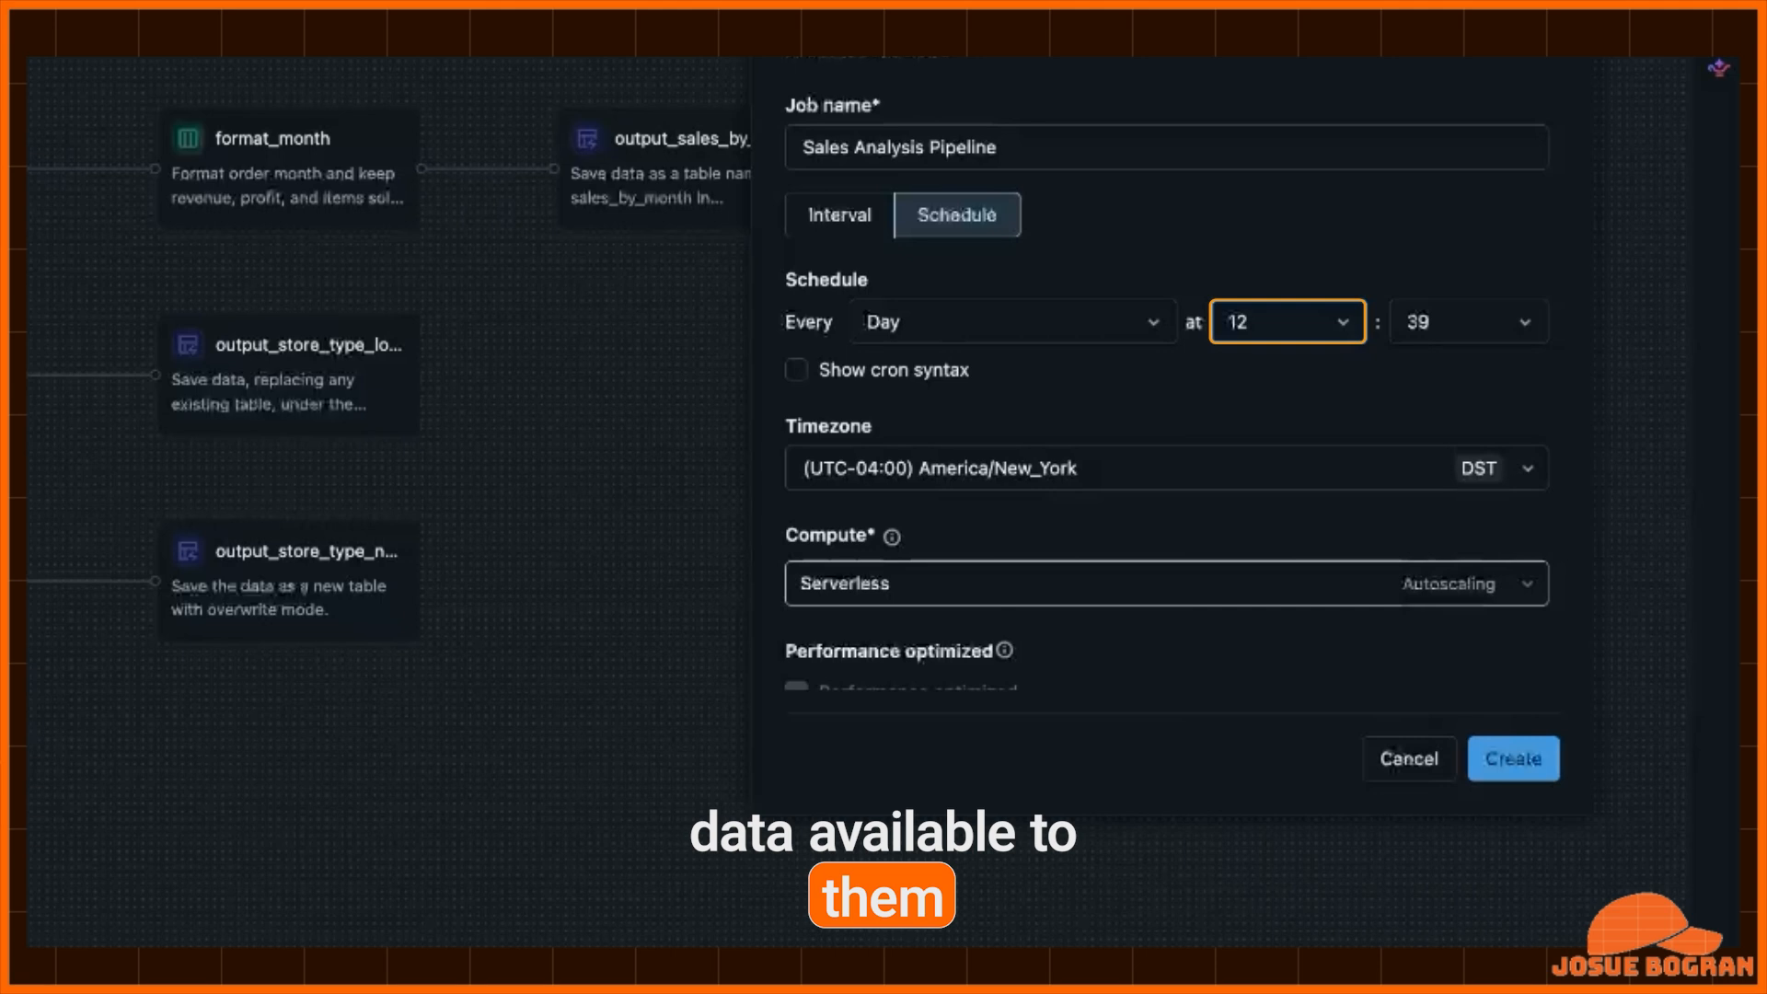
key(space)
key(Home)
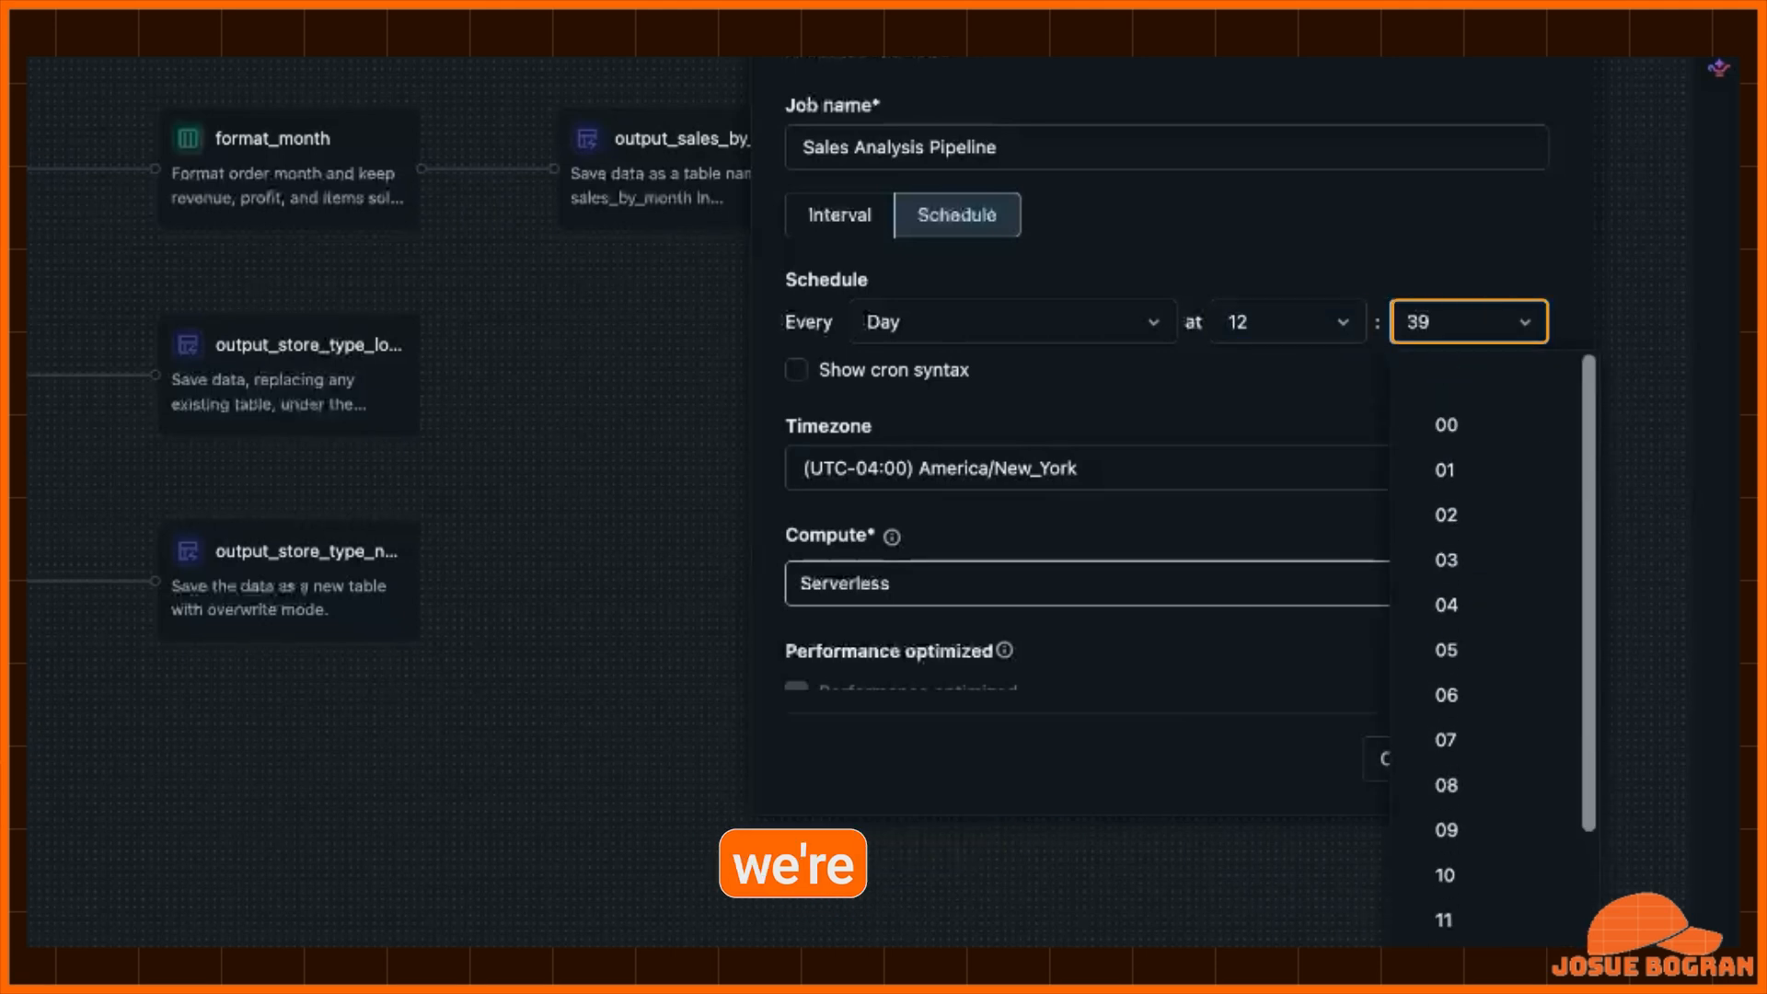
key(Return)
scroll(1166, 414, down, 2)
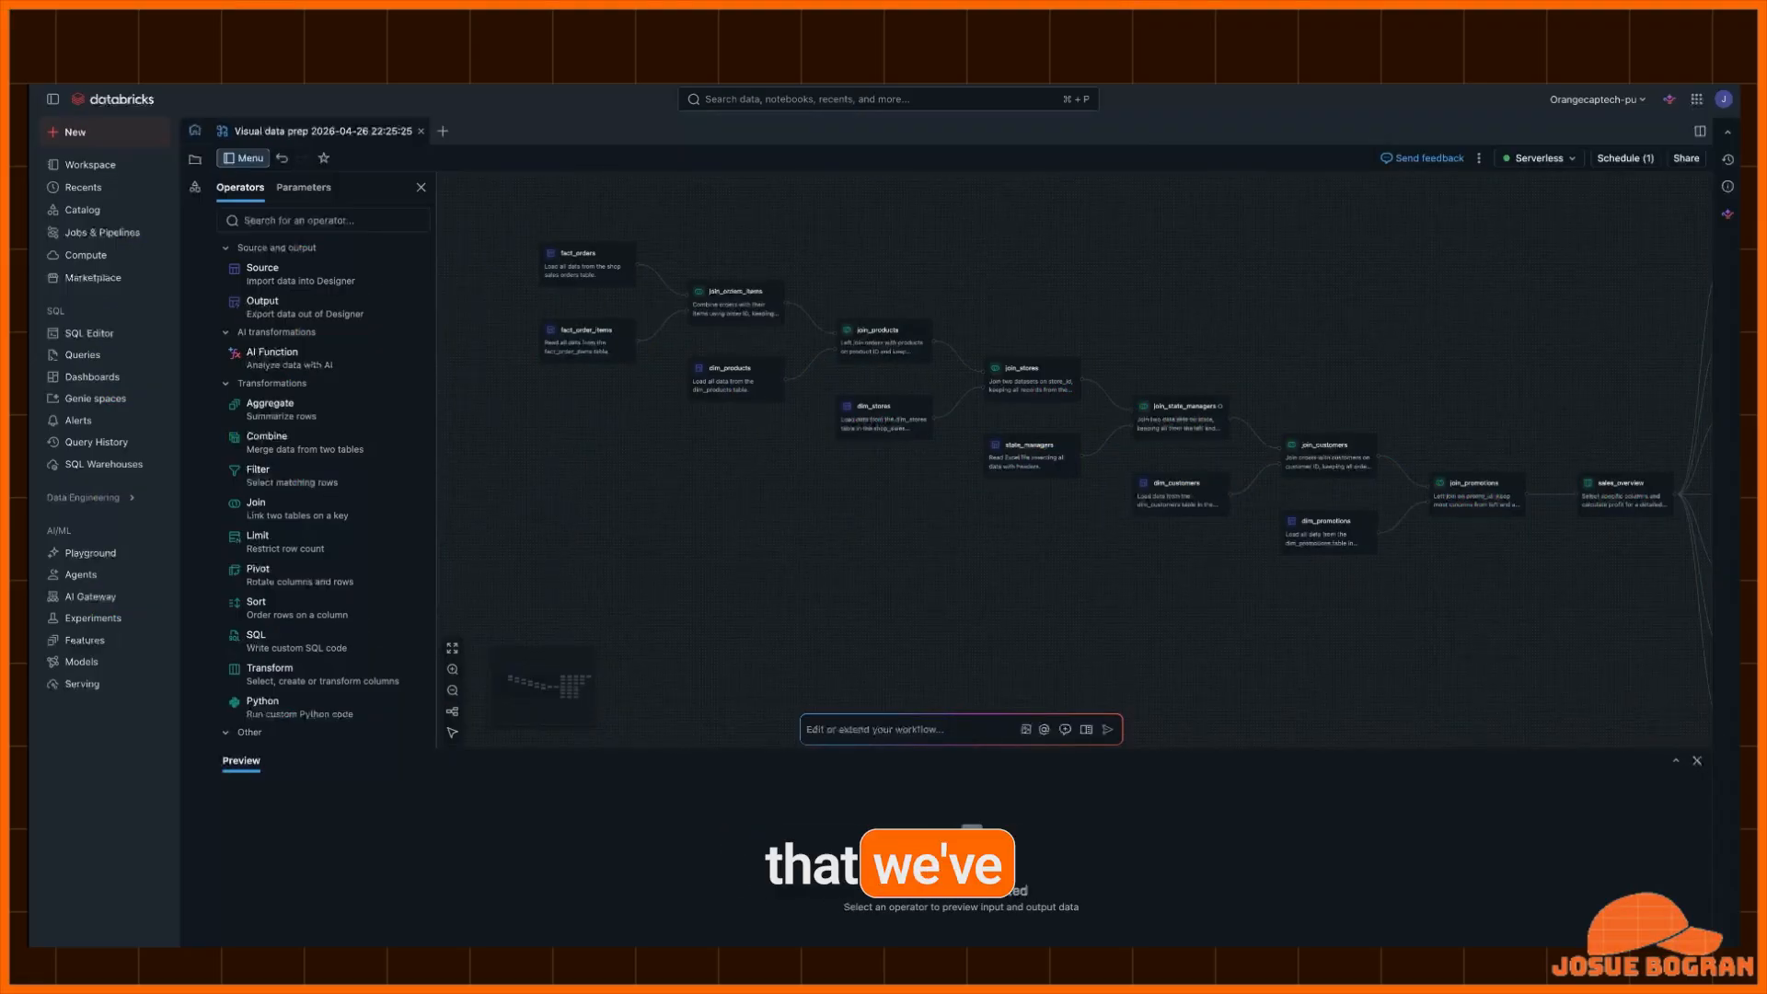
scroll(1075, 467, right, 10)
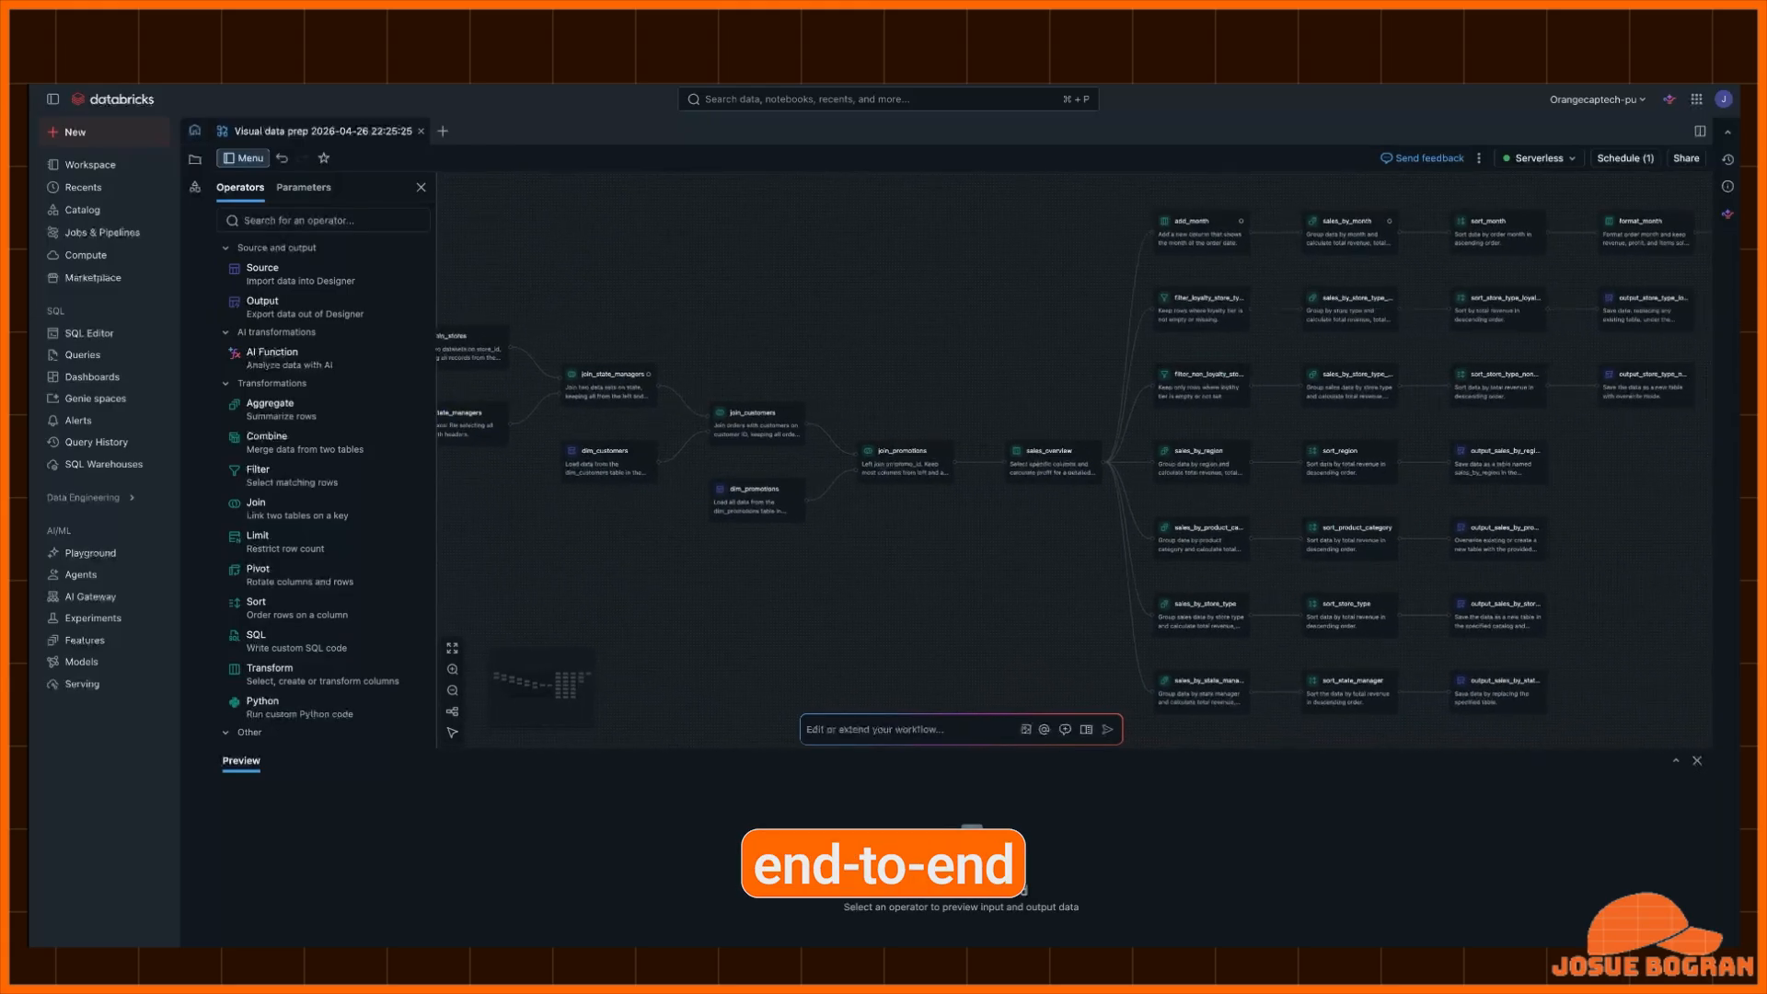
scroll(1075, 451, right, 10)
scroll(1075, 451, right, 3)
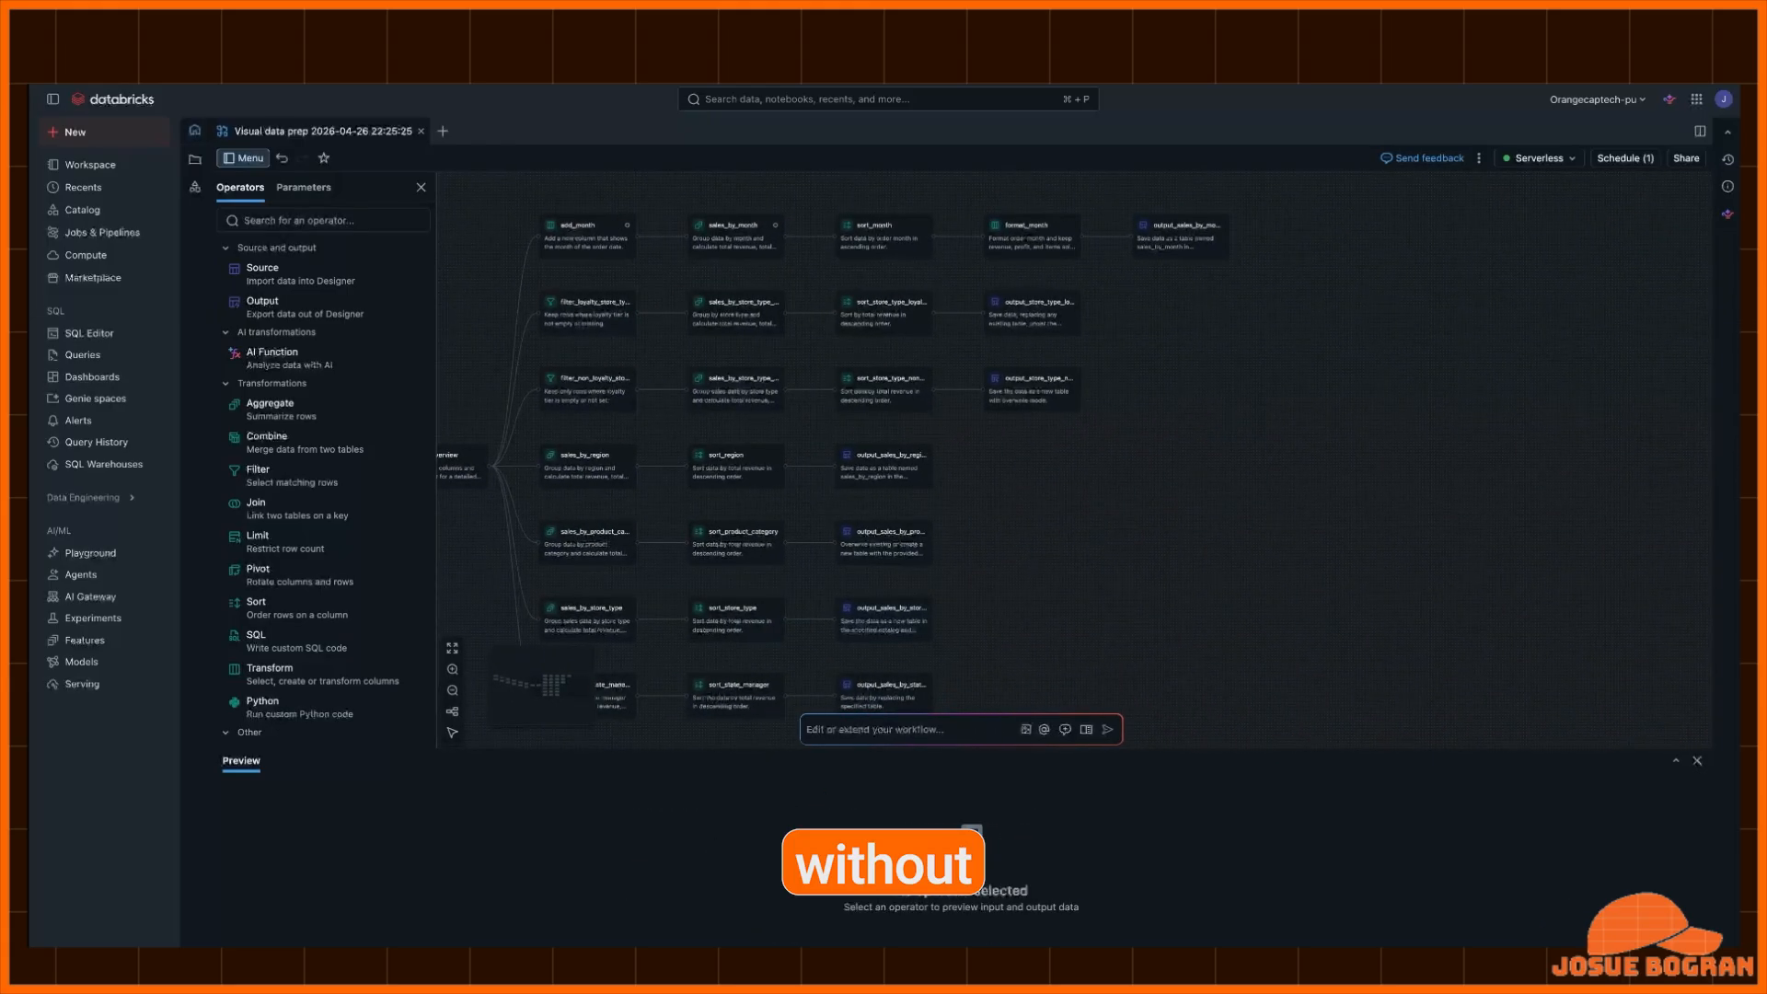